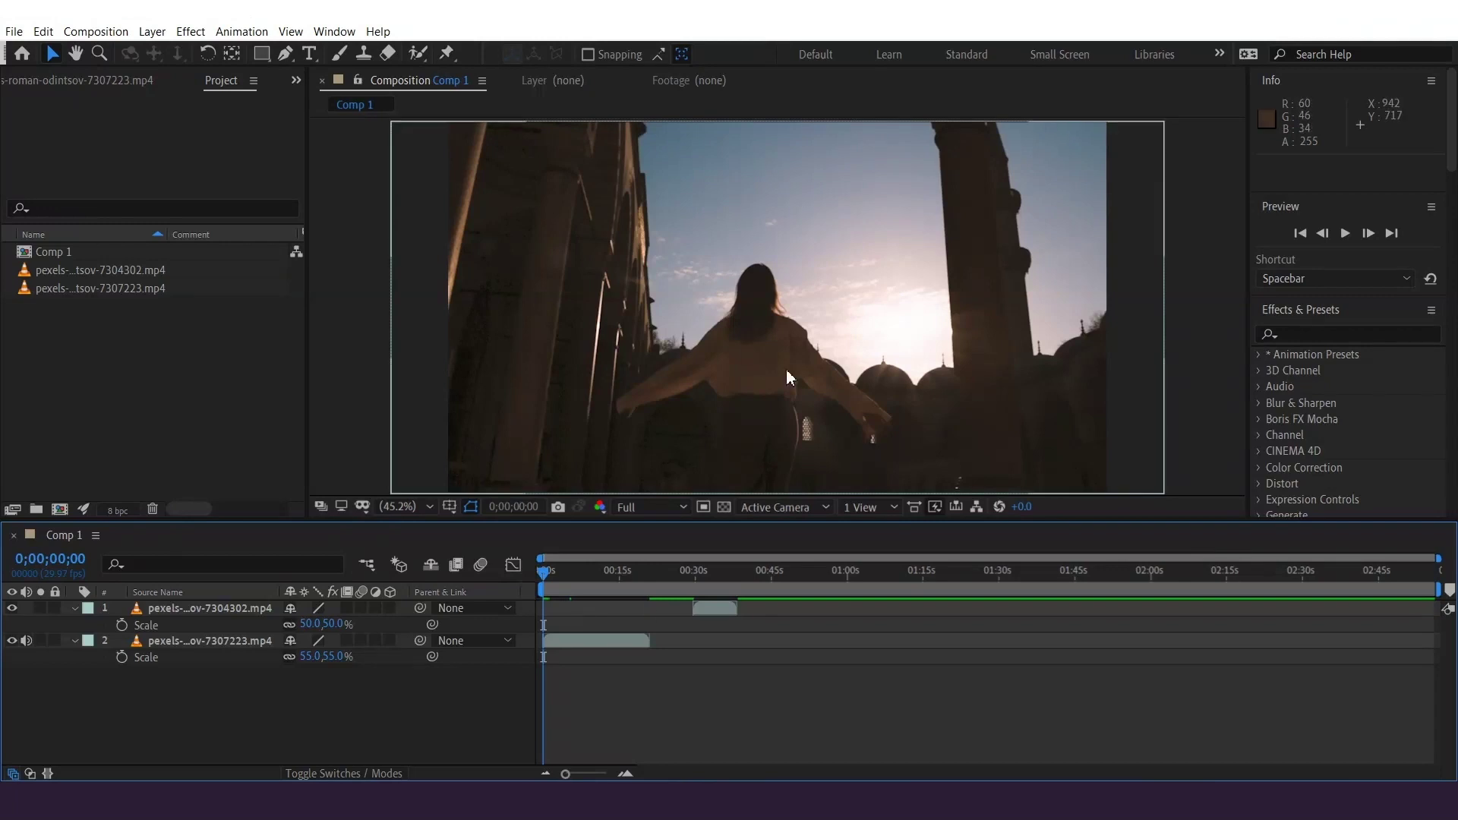
- RAM-preview Comp 1 with the two pexels mosque clips scaled to 50% and 55%
key("space")
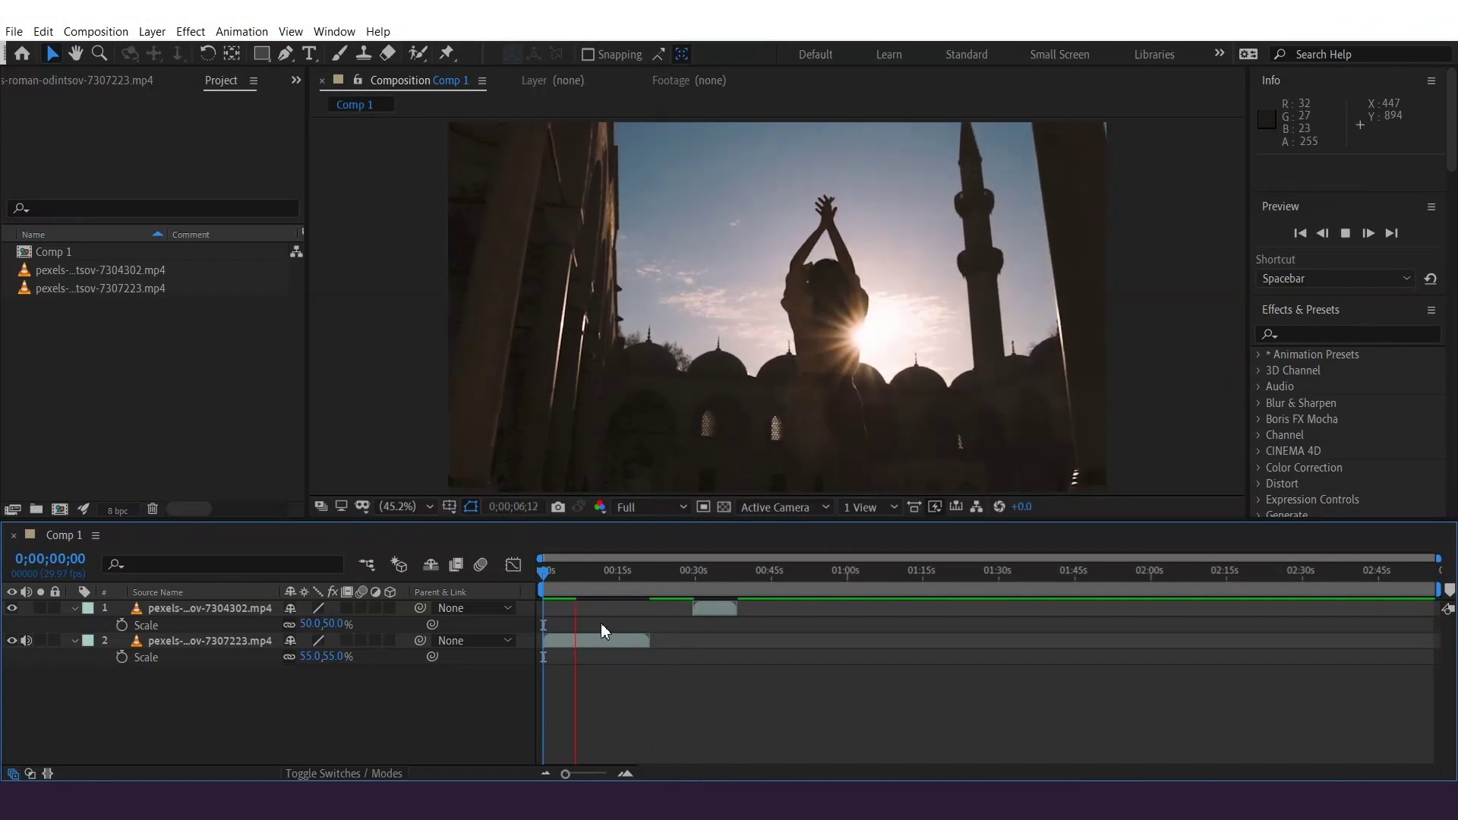
- Enable time remapping on layer 2, the 7307223 pexels clip
left_click(589, 639)
right_click(589, 639)
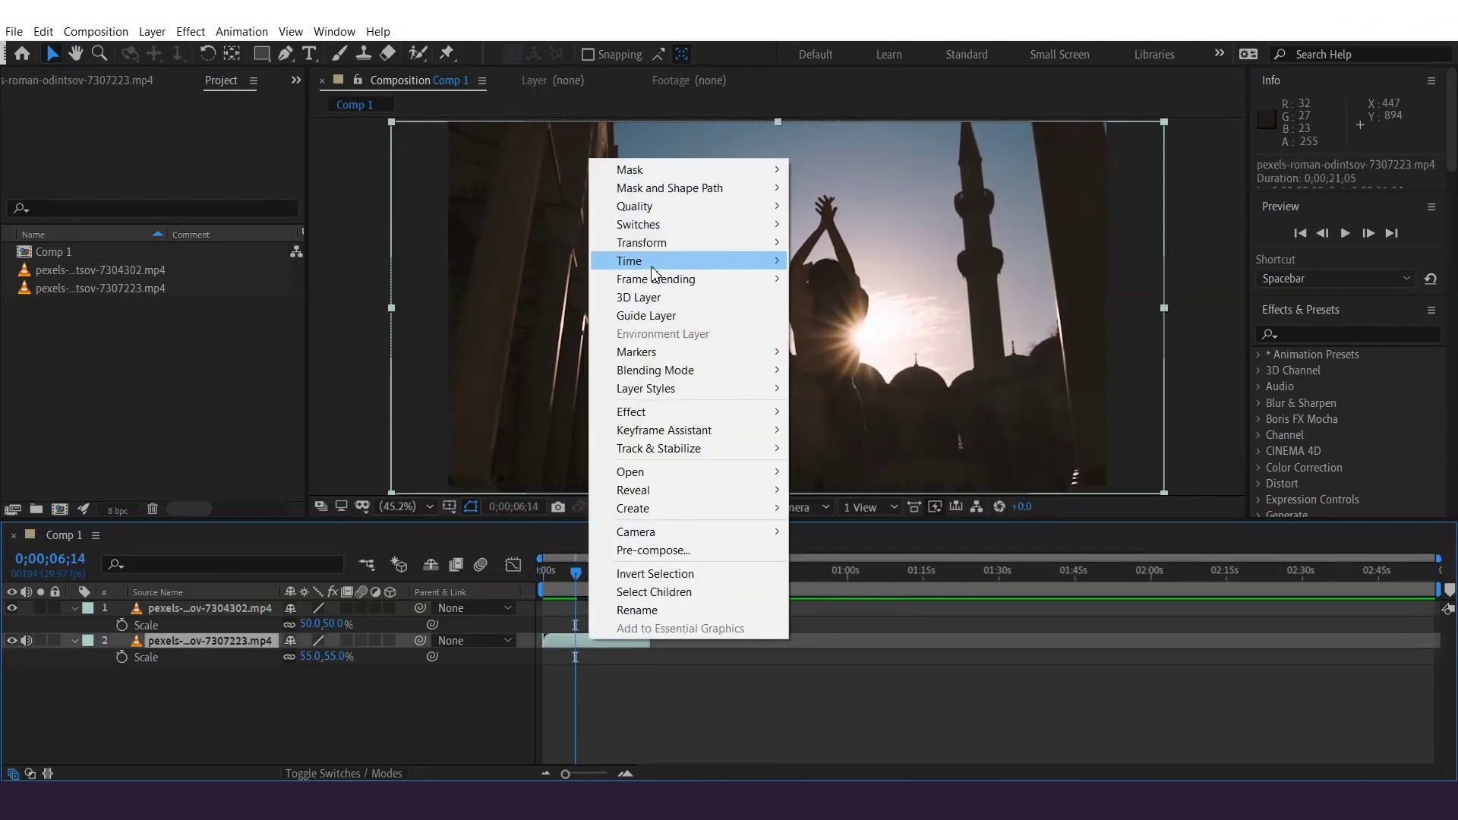
mouse_move(752, 260)
left_click(866, 262)
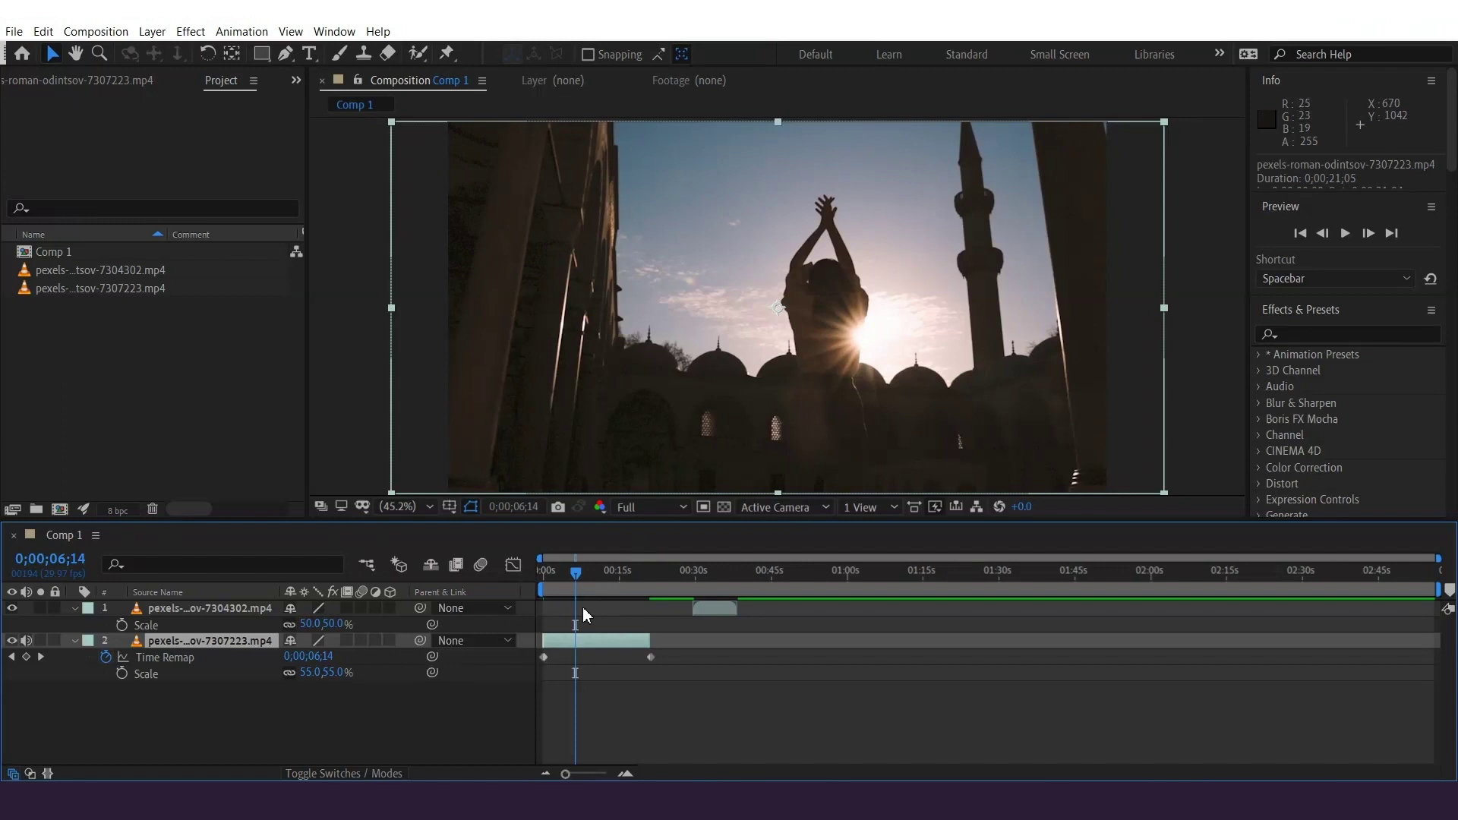
- Pull the end Time Remap keyframe to about 5 seconds and preview the sped-up clip
left_click_drag(577, 573, 543, 573)
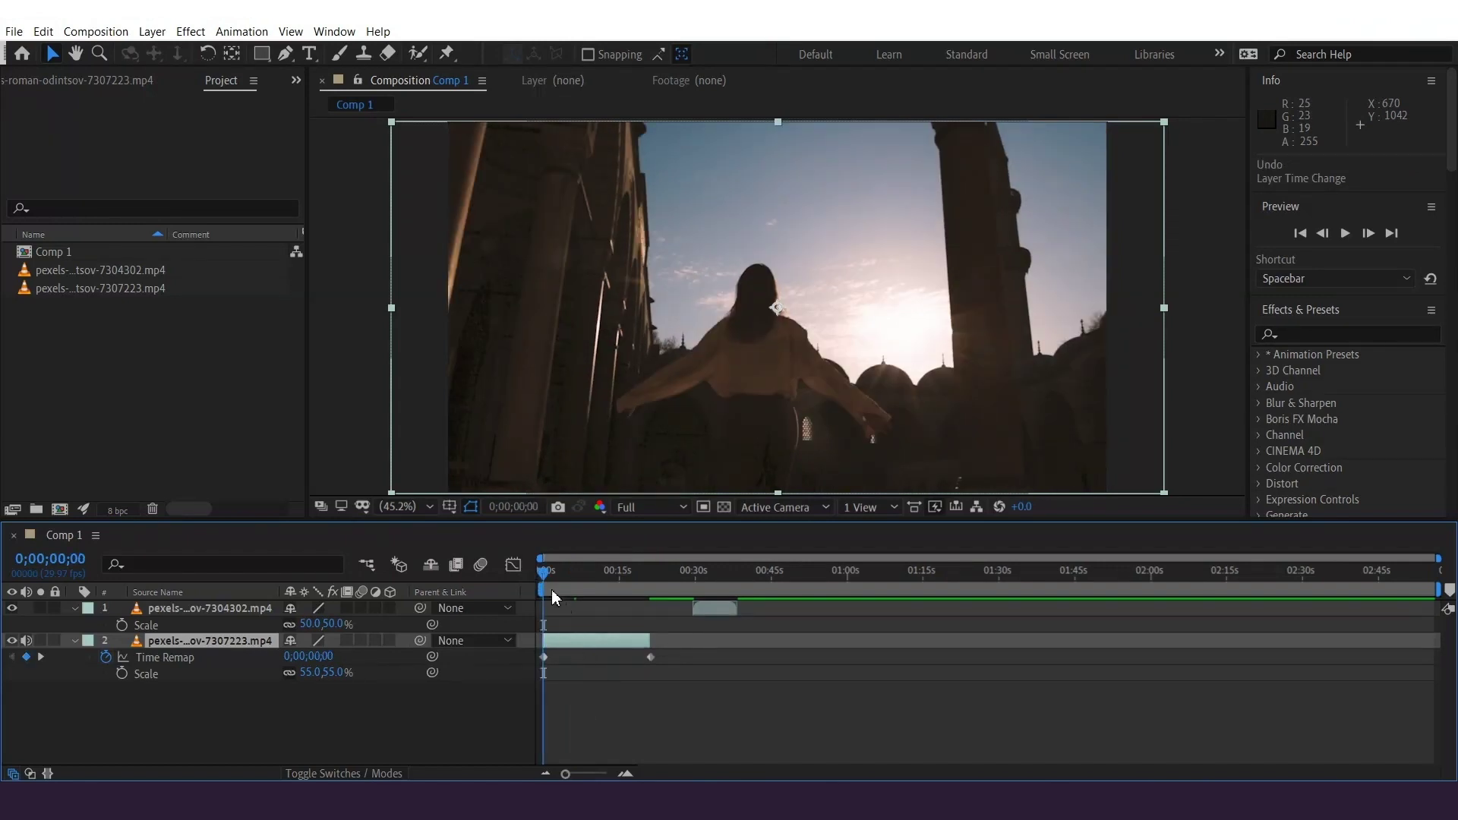
left_click(543, 657)
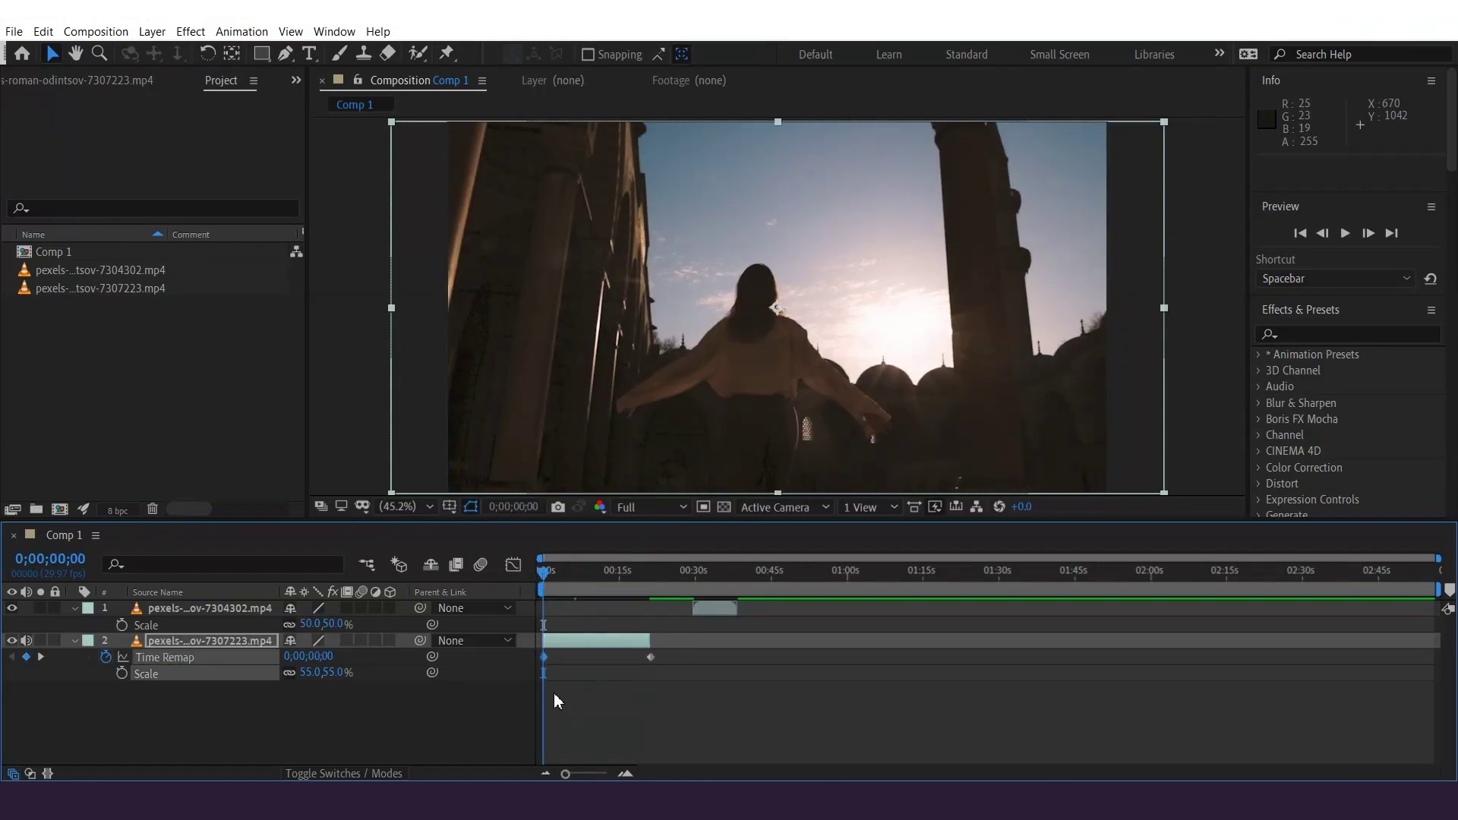
left_click_drag(667, 678, 575, 668)
left_click(583, 667)
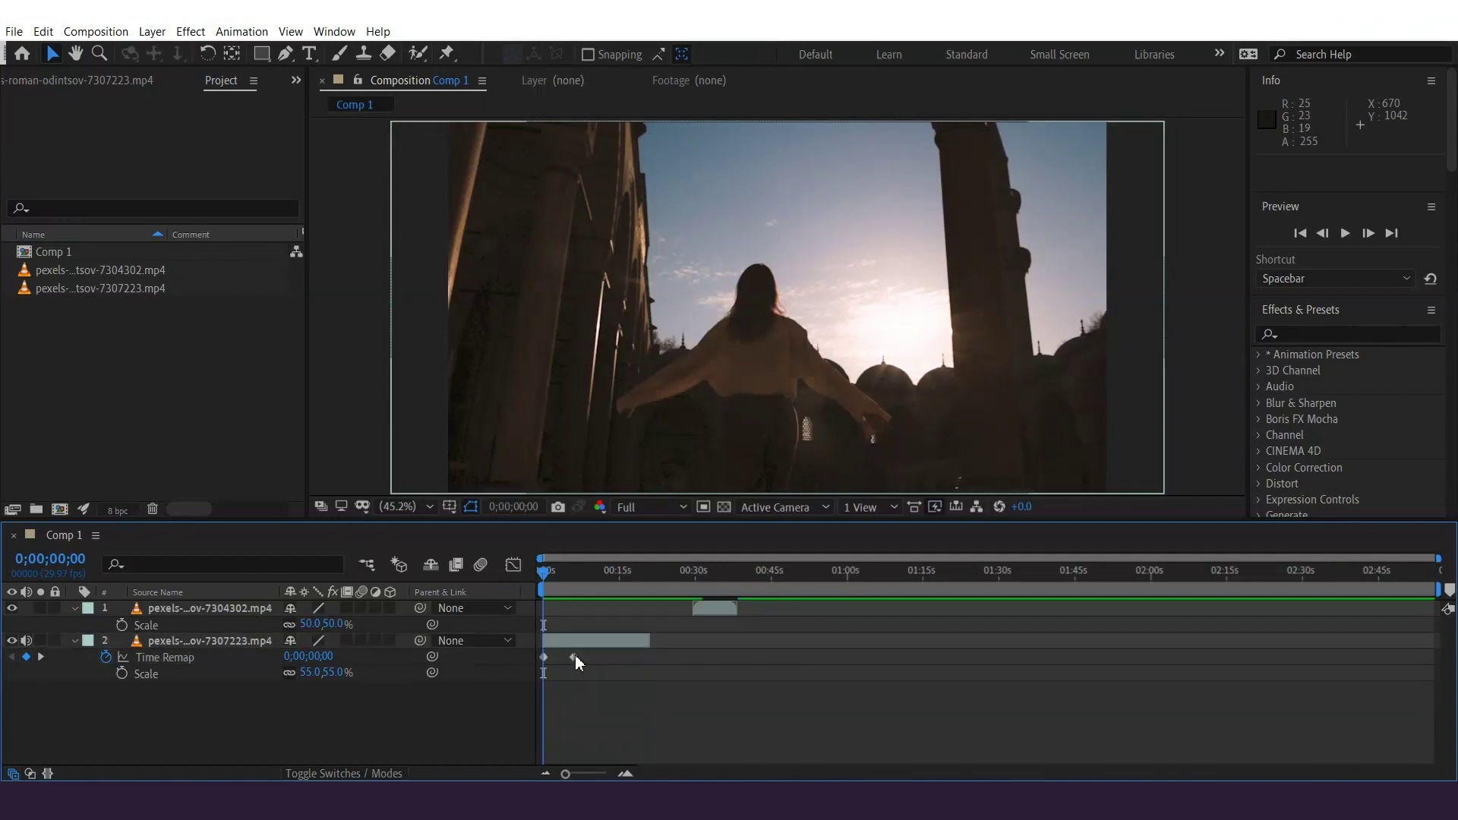
key("space")
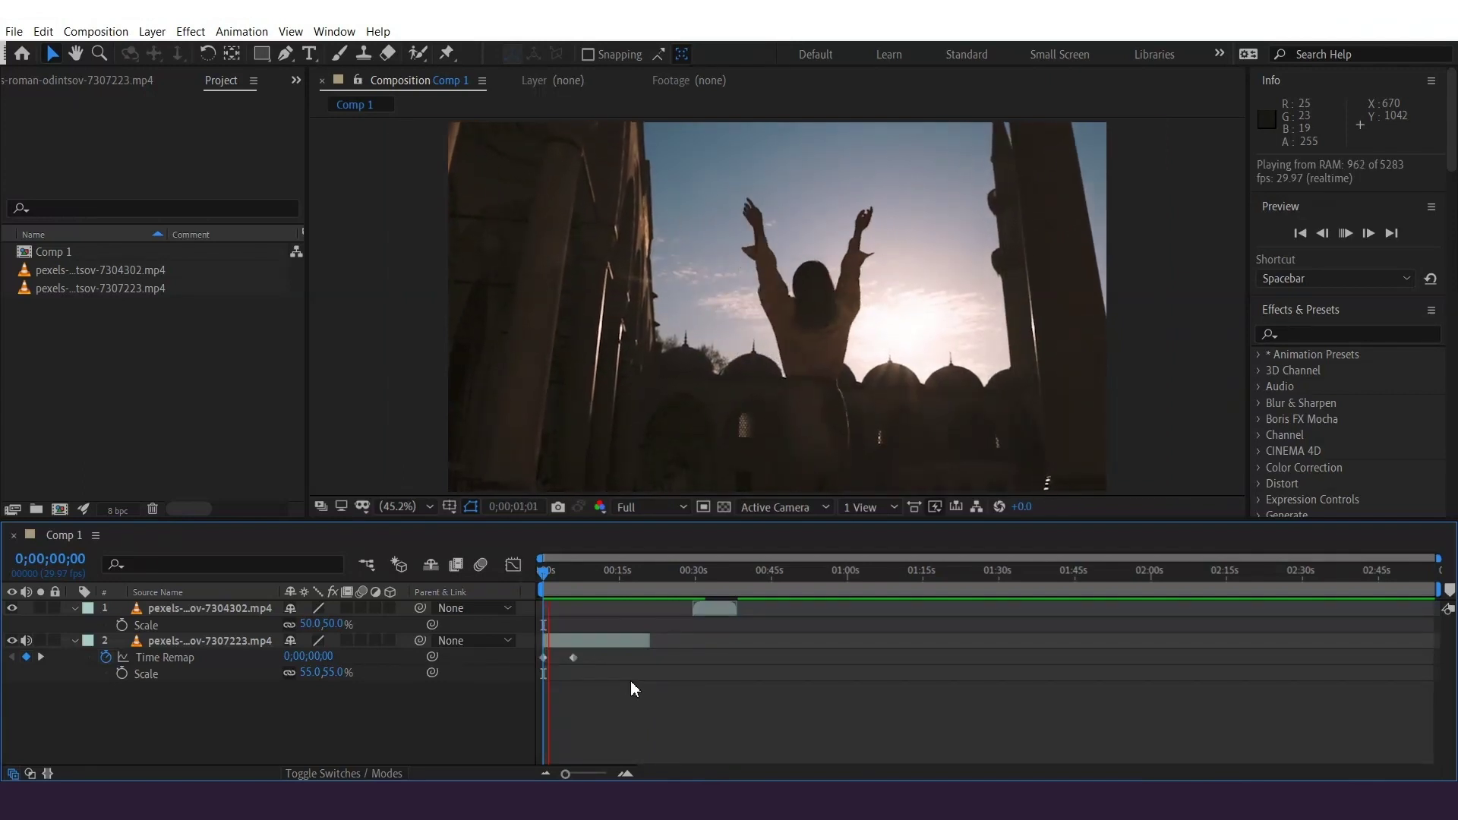
left_click(573, 658)
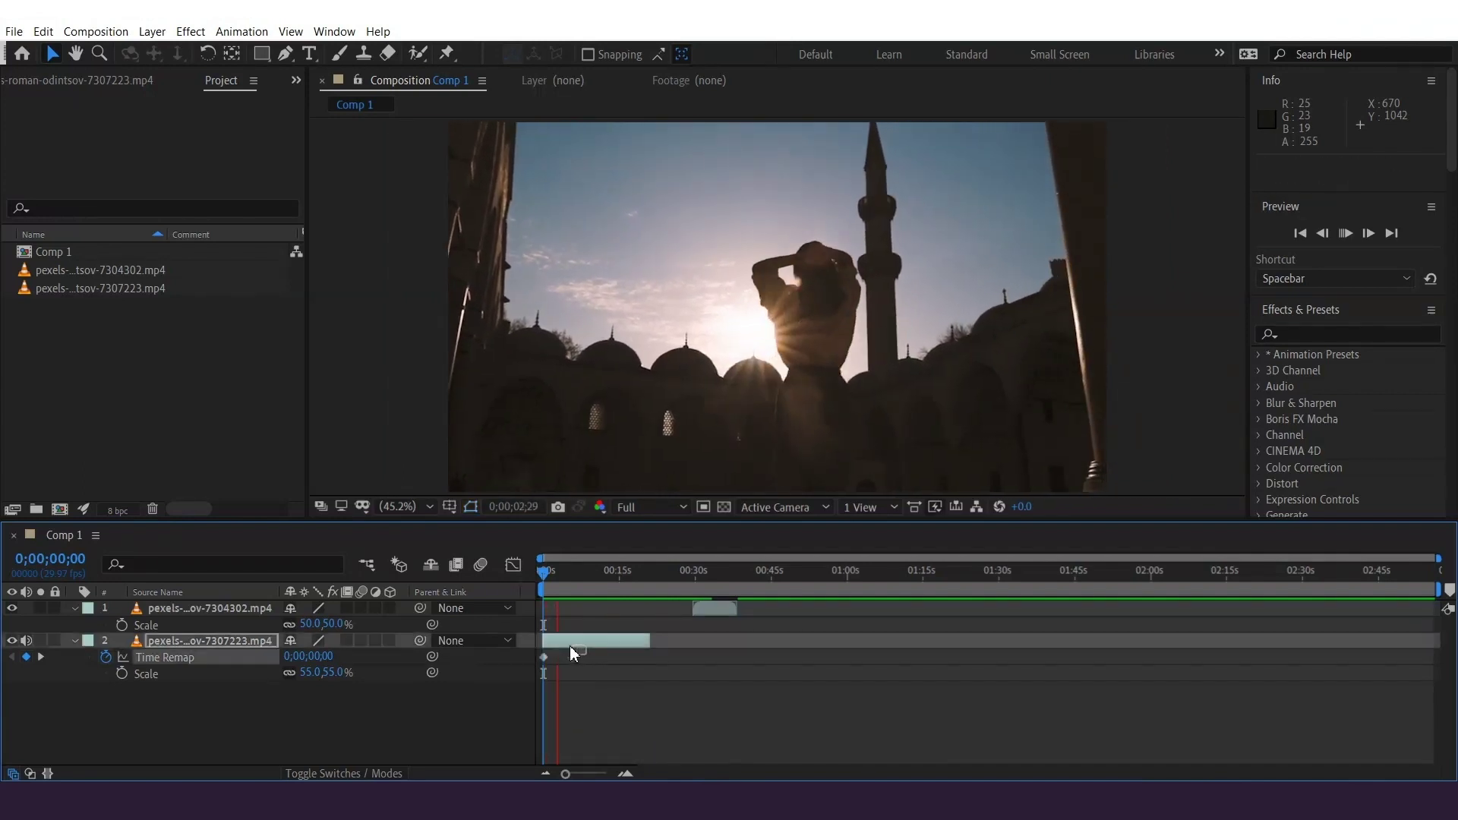
key("space")
left_click(621, 694)
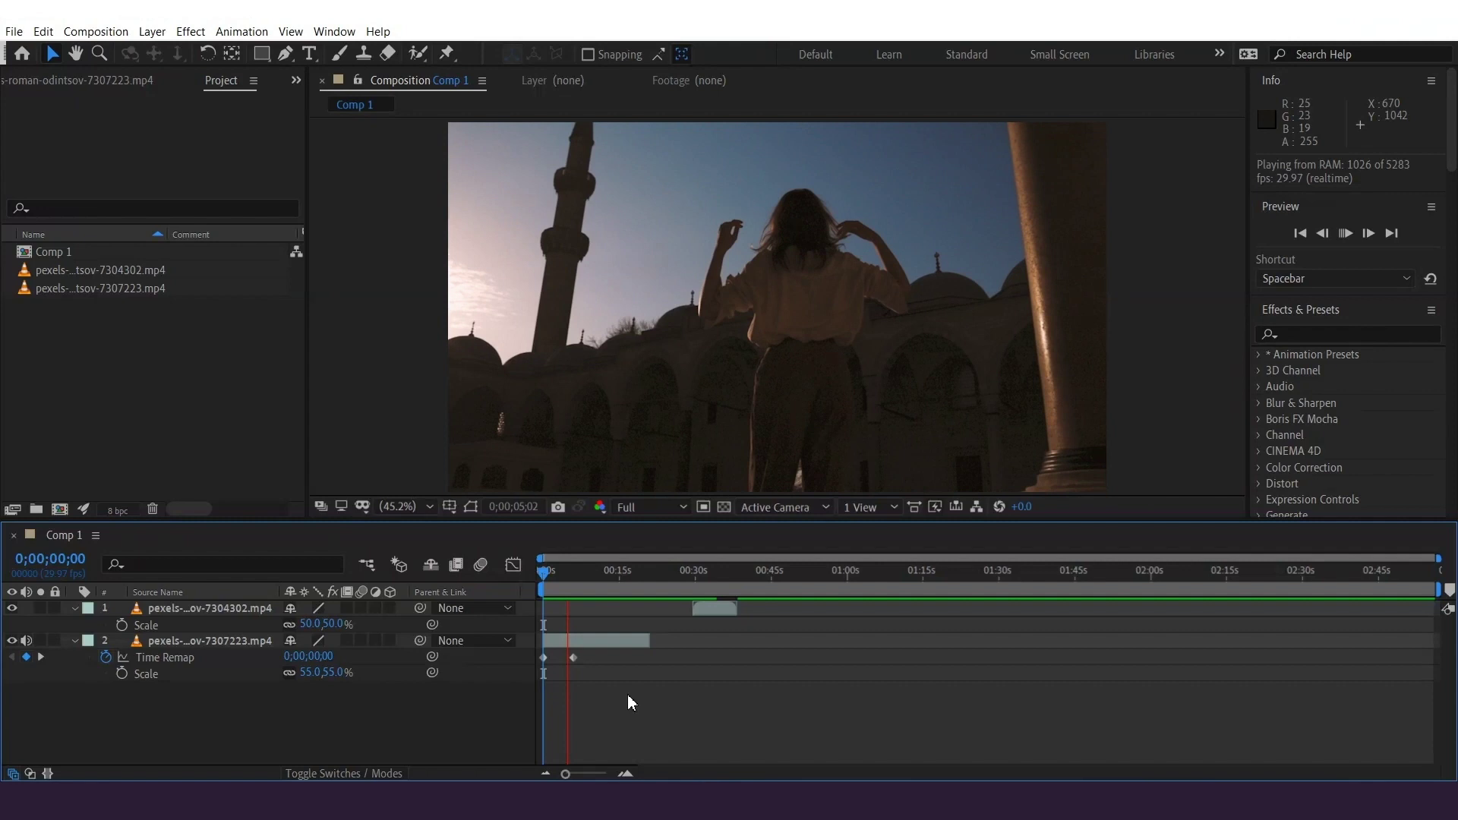
key("space")
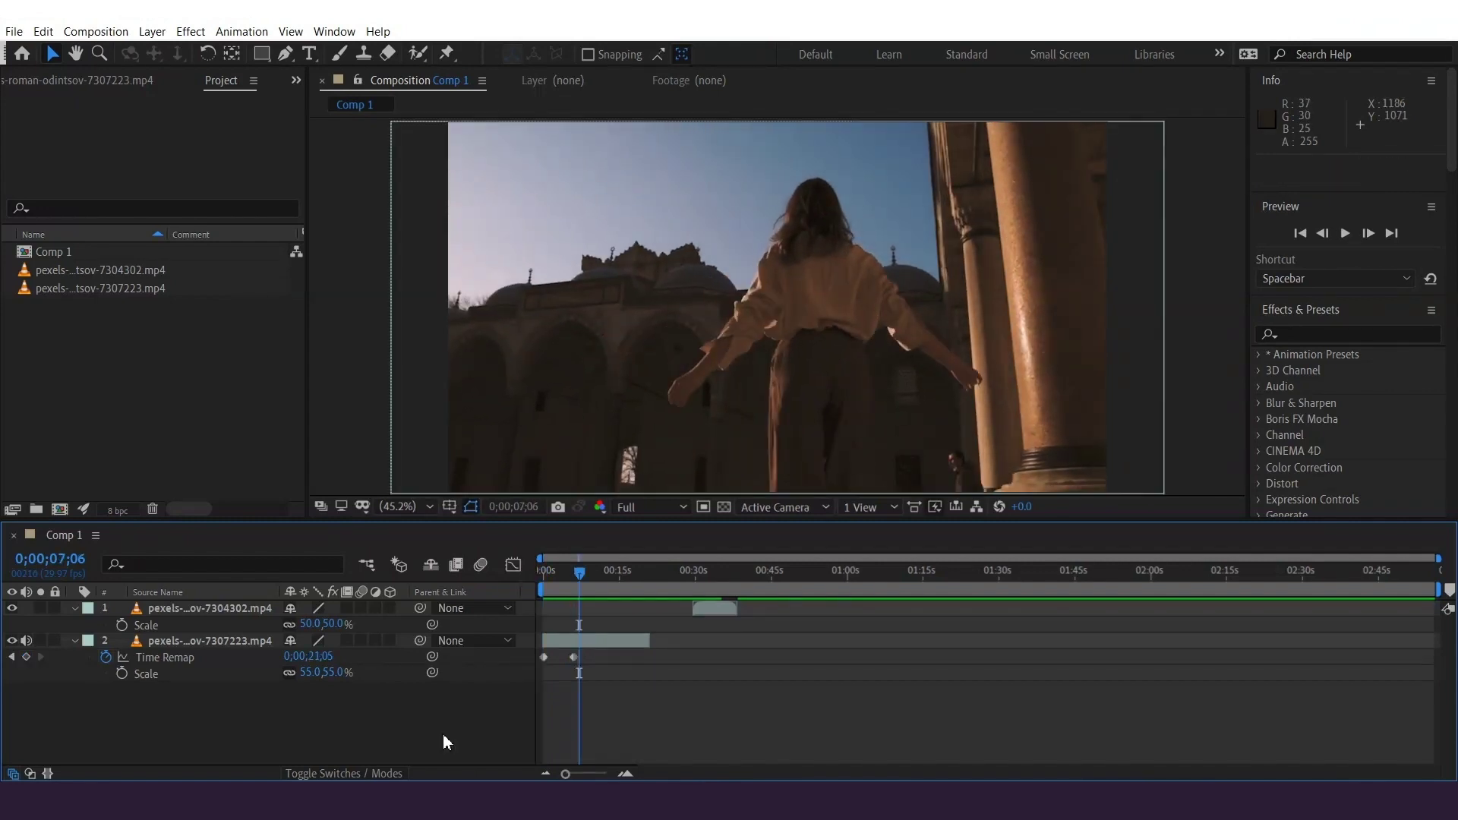
- Trim layer 2 to about 5 seconds, undo the timing changes, then preview from 2;19
left_click(574, 657)
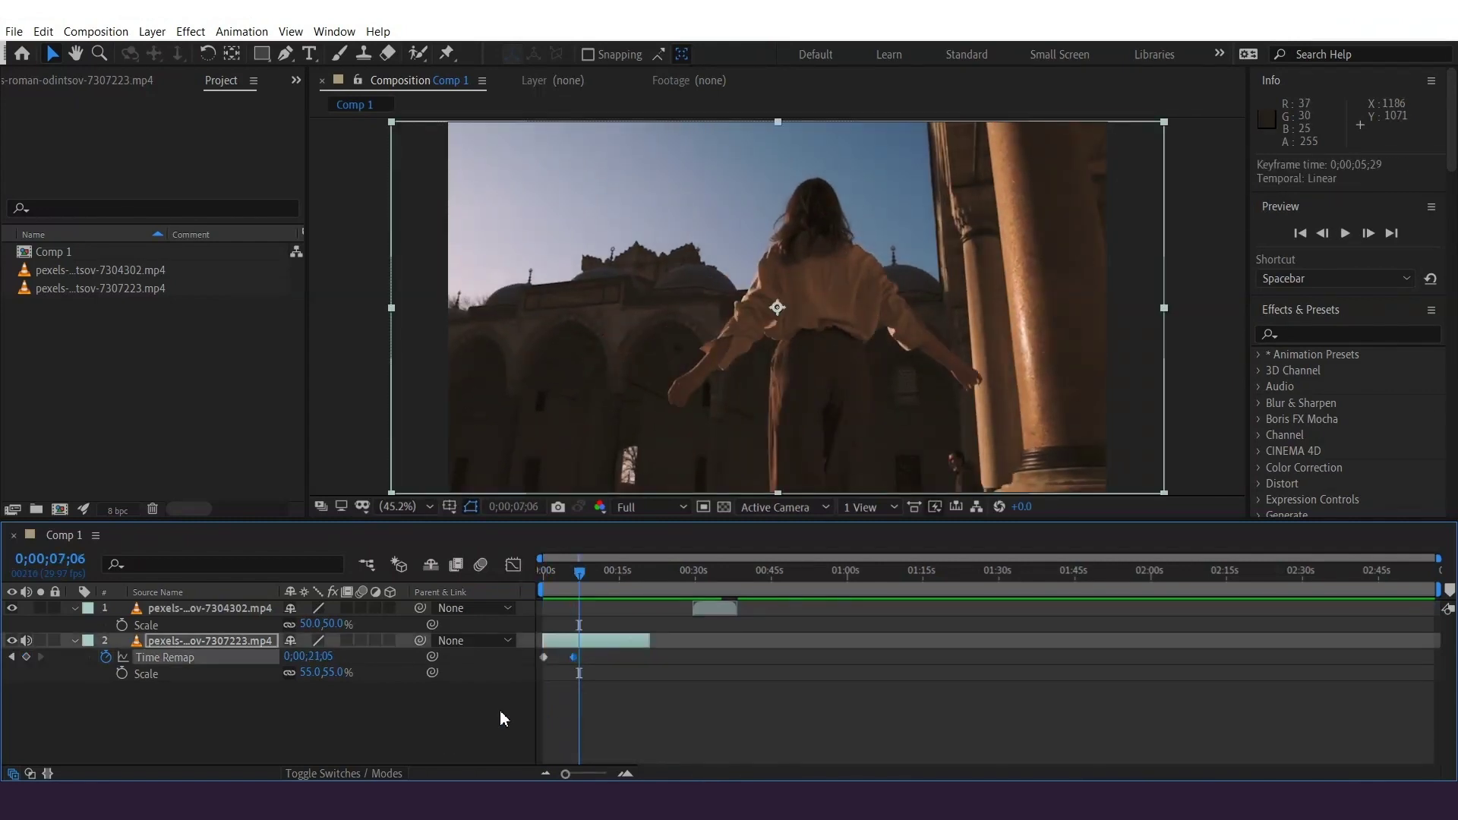
key("Home")
left_click_drag(649, 640, 568, 690)
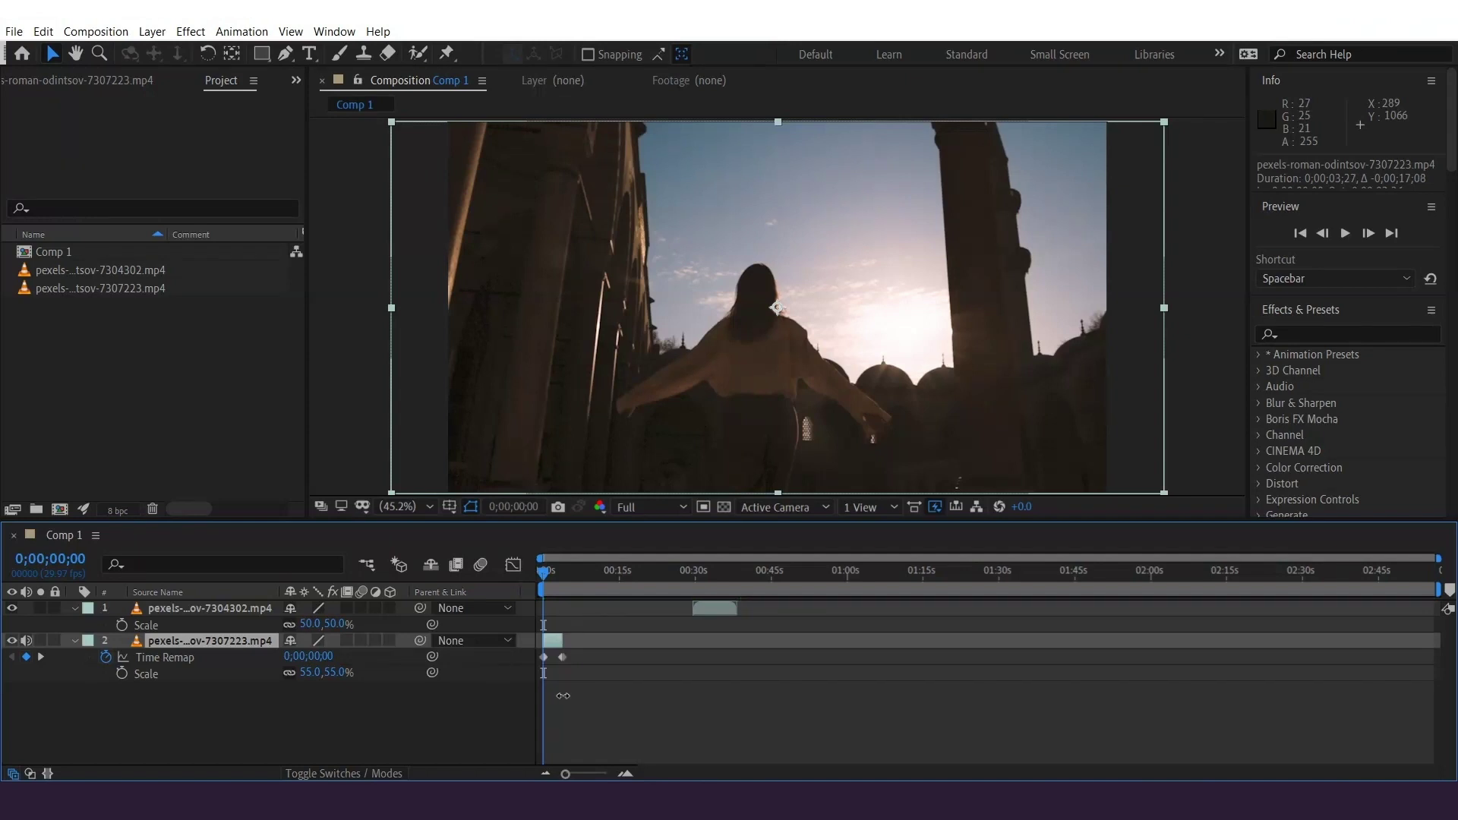
key("ctrl+shift+a")
left_click_drag(544, 595, 557, 590)
key("space")
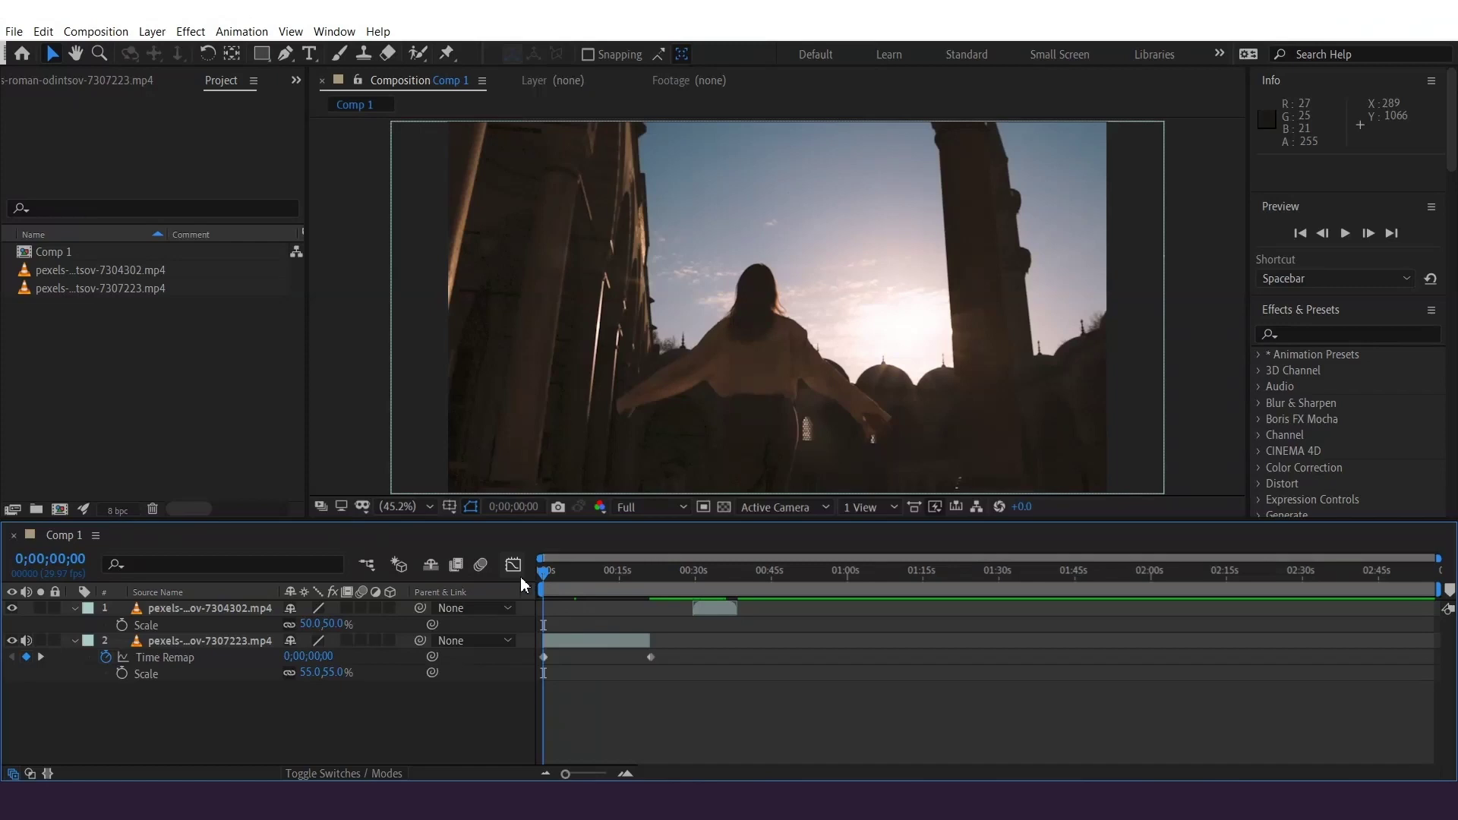
- Show layer 2's keyframes as curves in the Graph Editor and review its display options
left_click(514, 565)
left_click(782, 760)
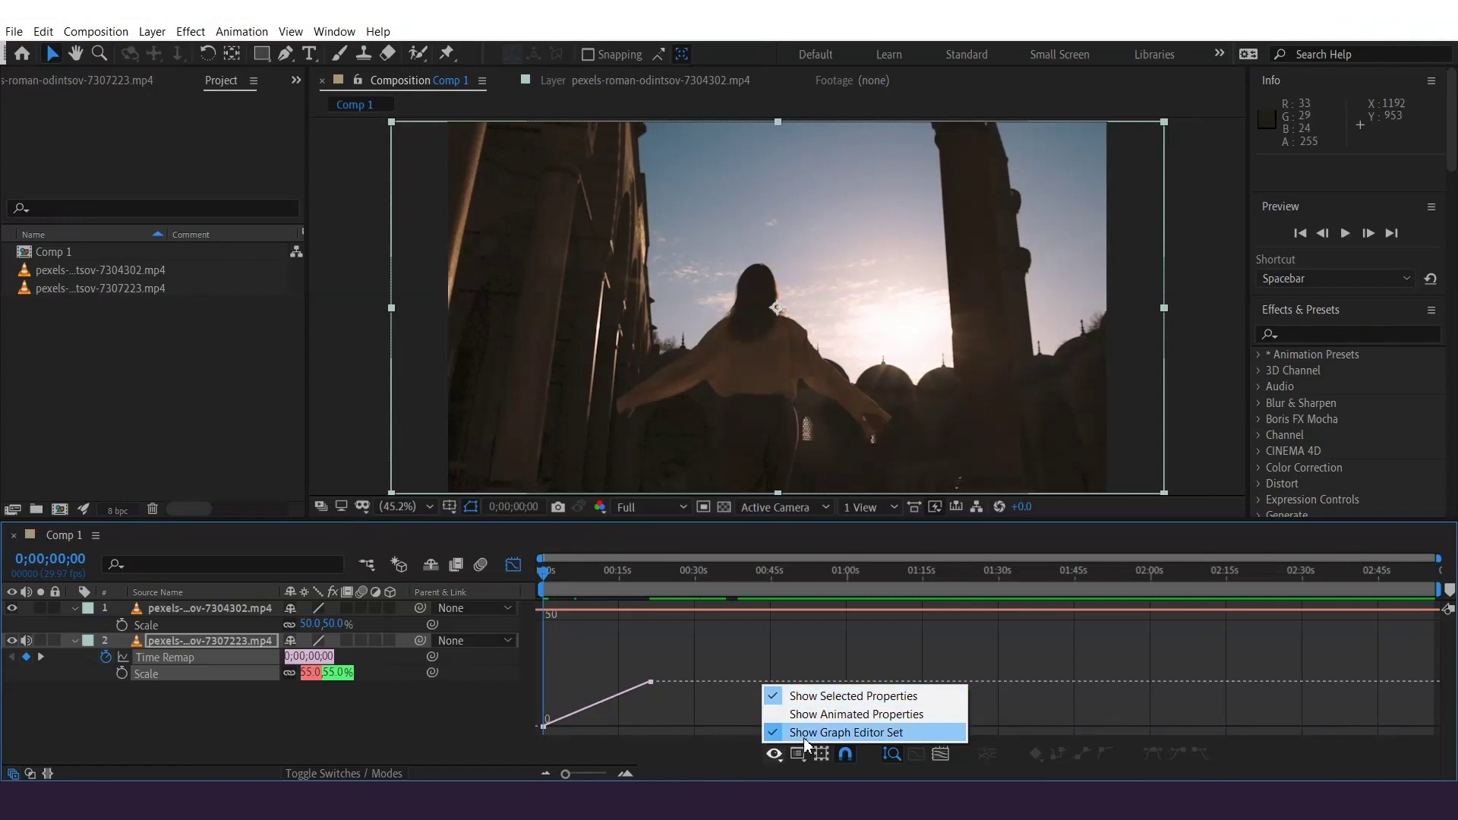
left_click(813, 769)
left_click(797, 753)
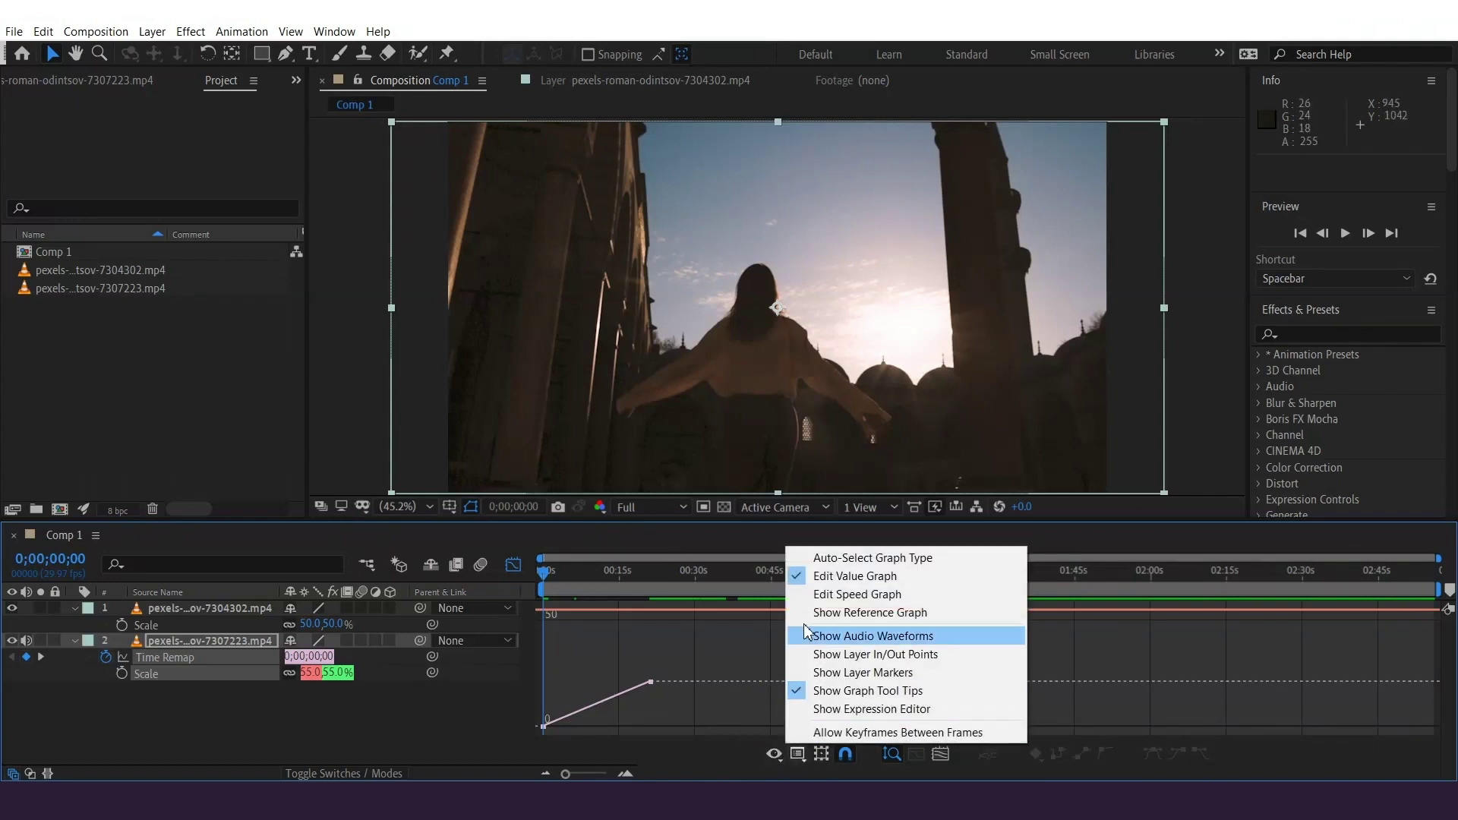
left_click(833, 666)
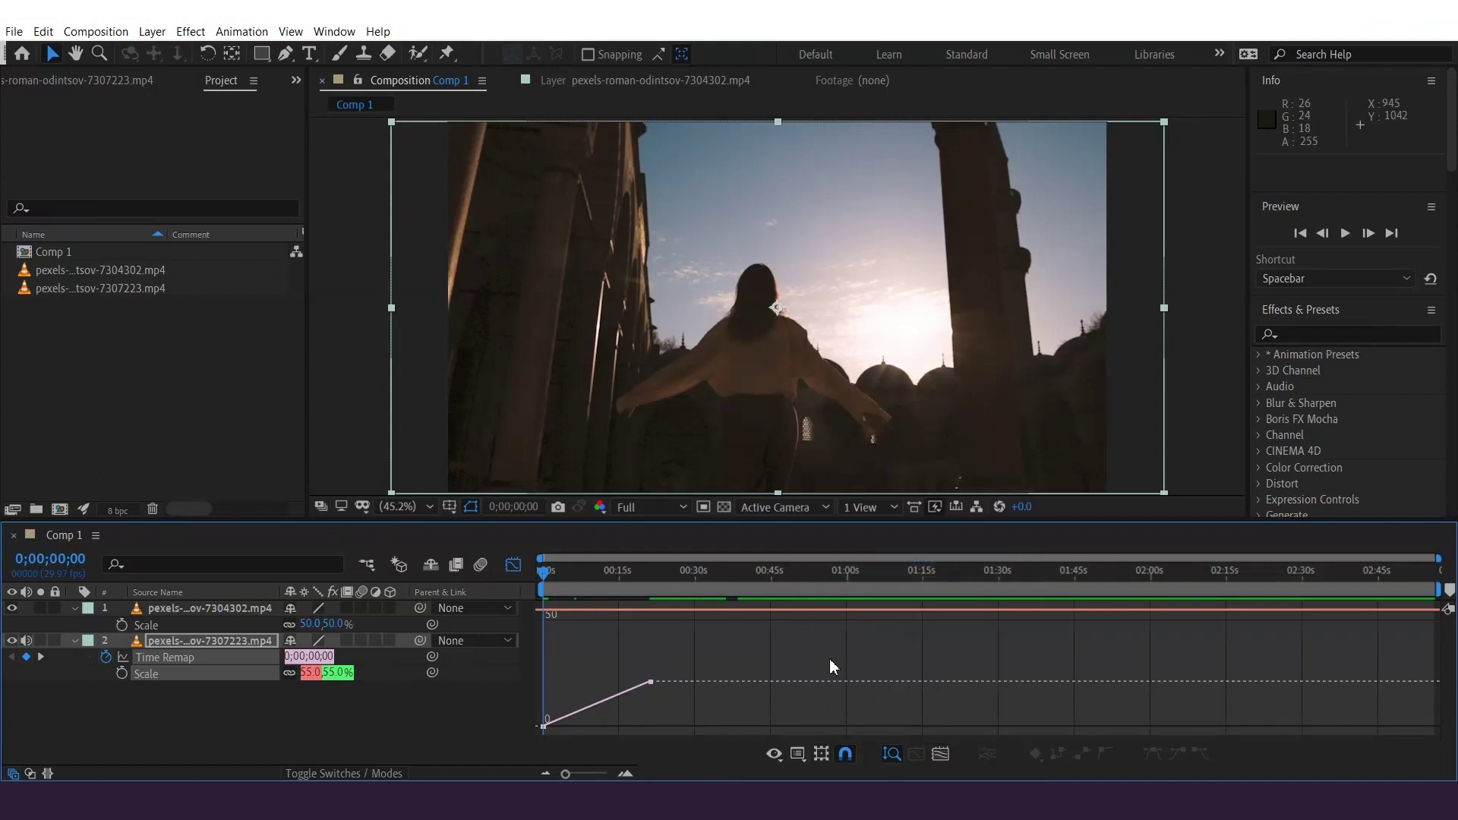
left_click(797, 753)
left_click(645, 762)
- View the Time Remap speed graph, select the 21;05 keyframe, then return to the value graph
left_click(807, 763)
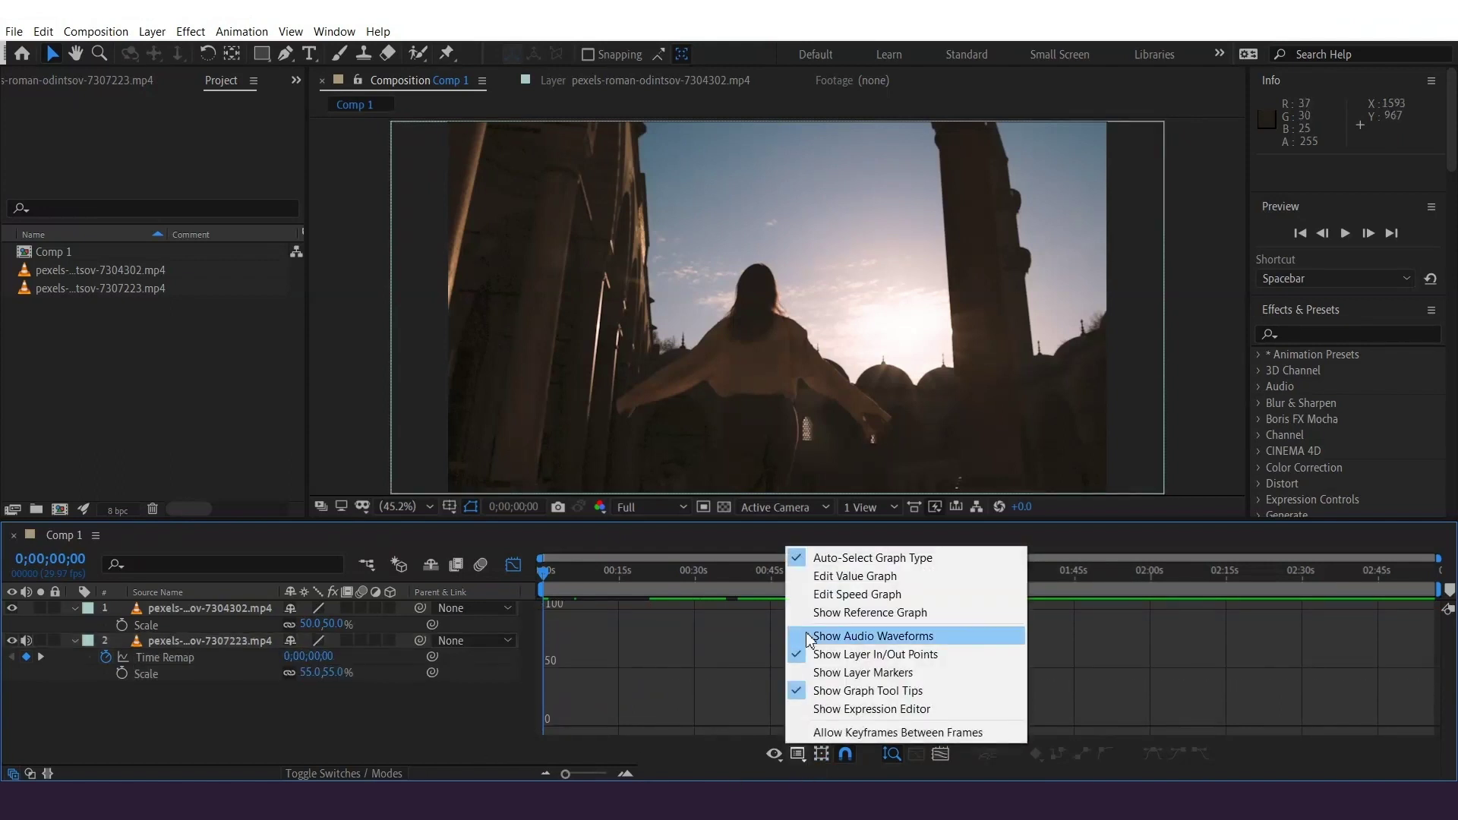
left_click(805, 595)
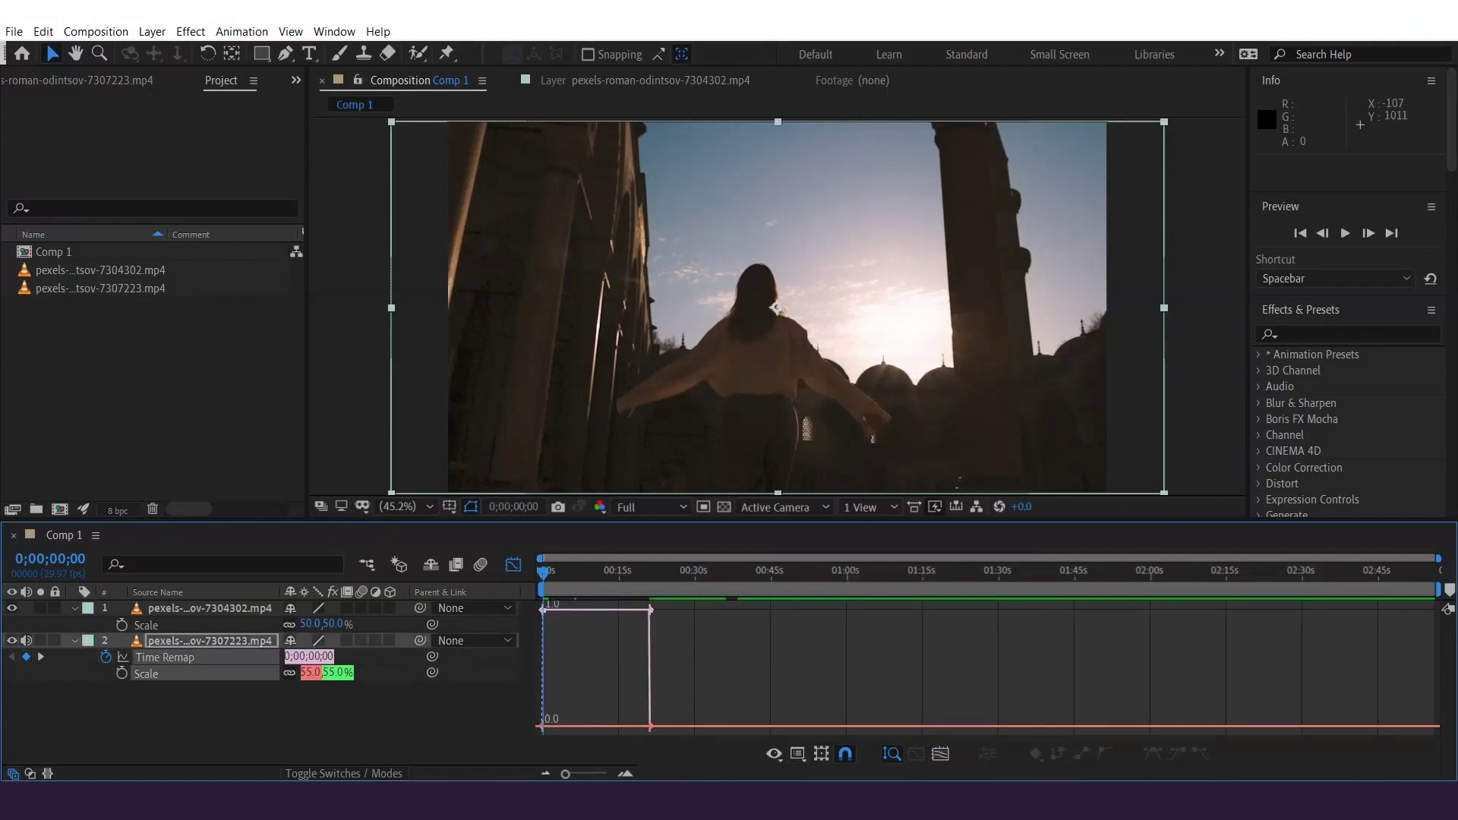
left_click_drag(565, 773, 597, 774)
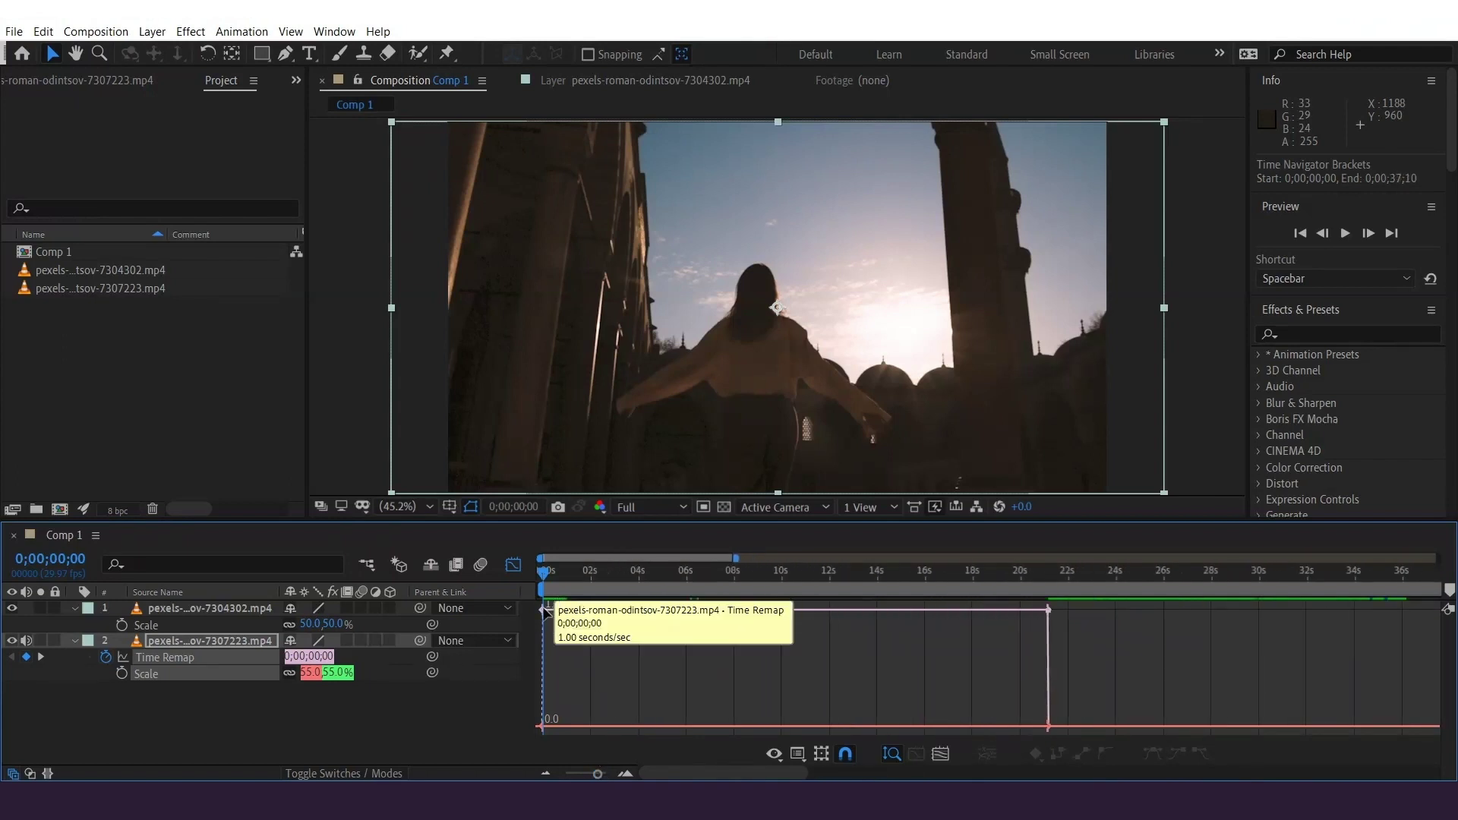
left_click_drag(1089, 600, 584, 683)
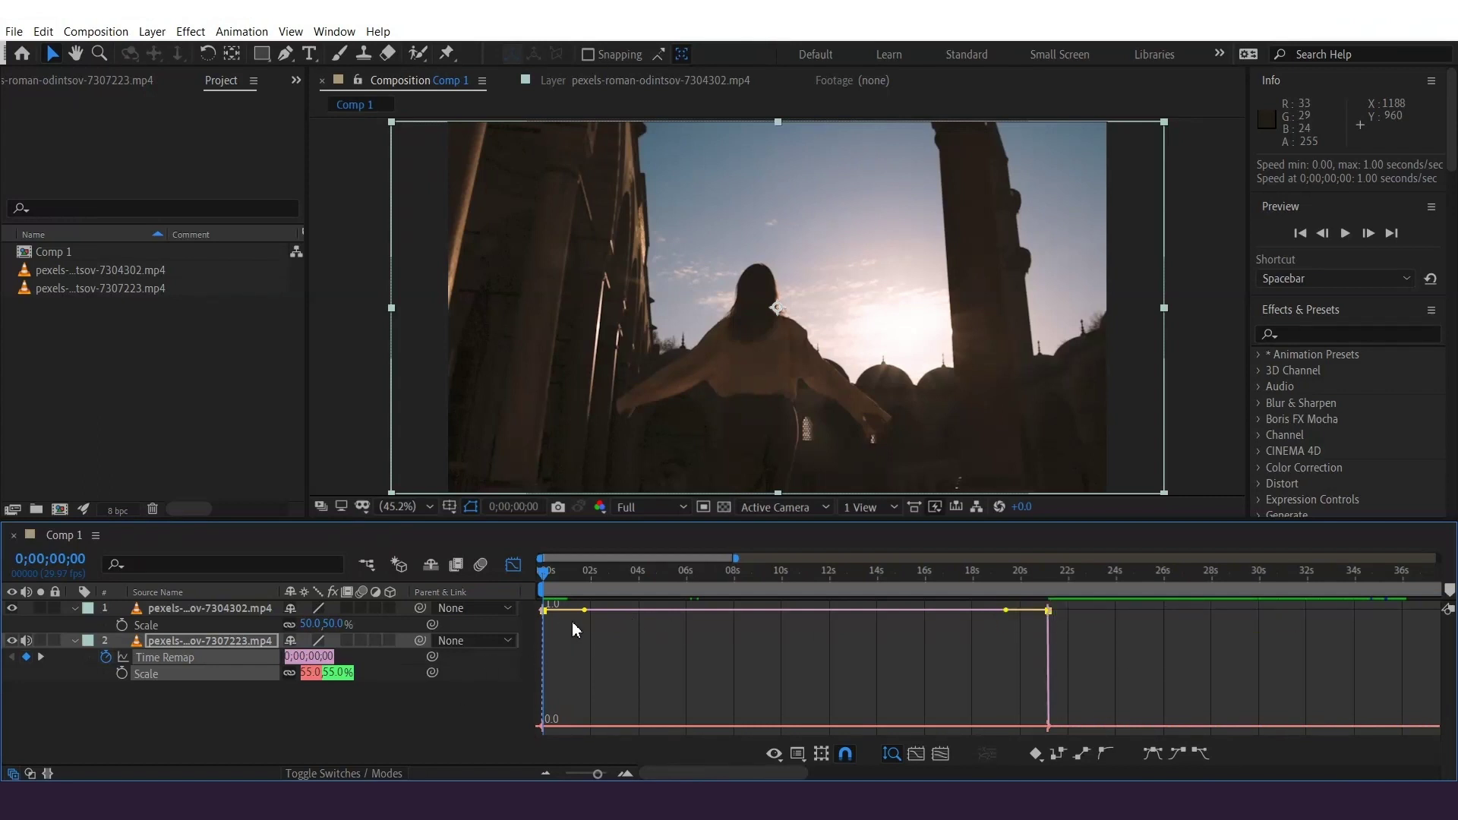
left_click(798, 755)
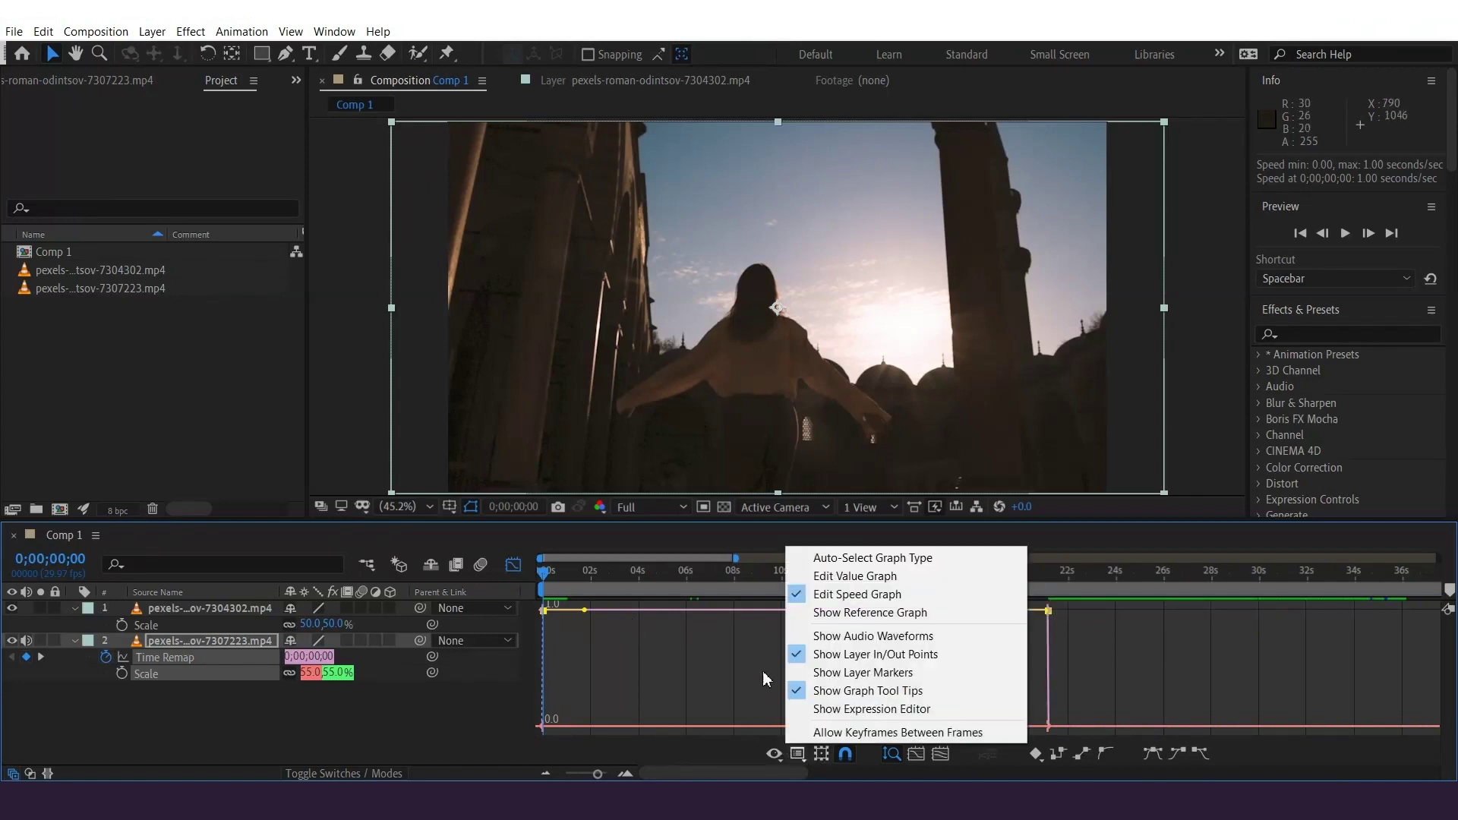
left_click(798, 581)
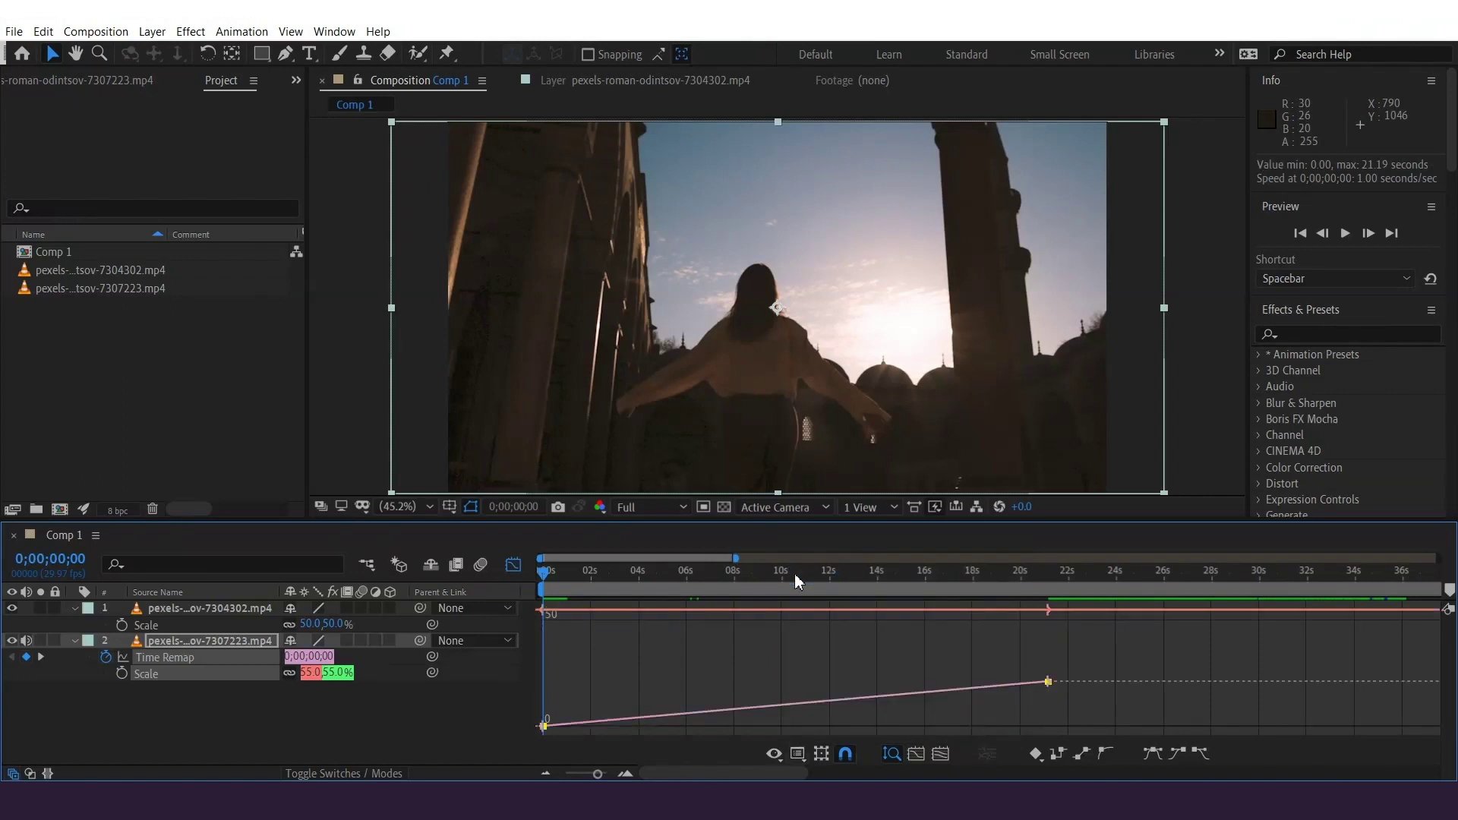
key("minus")
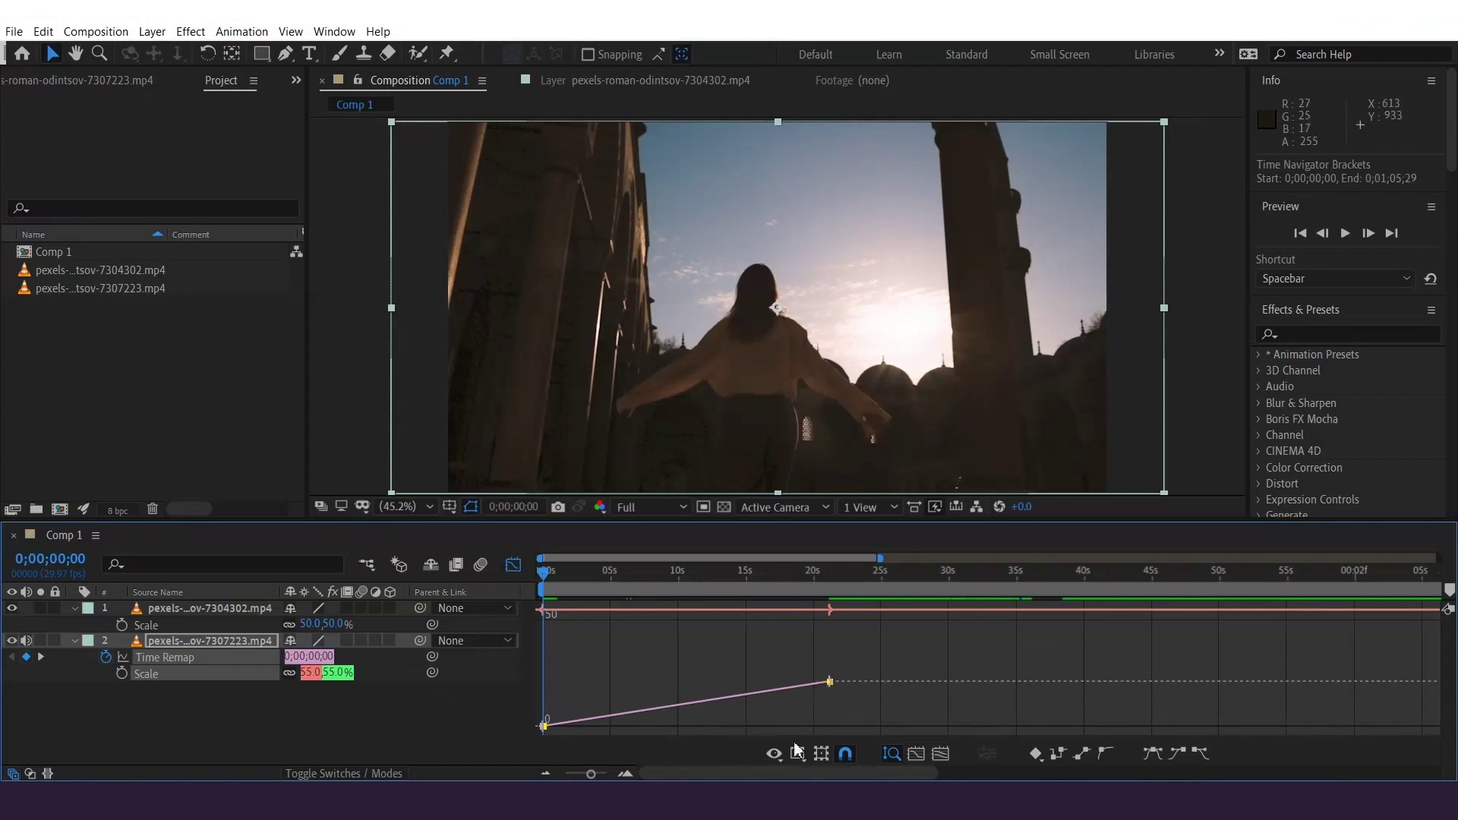
- Apply Easy Ease Out to the first Time Remap keyframe and Easy Ease In to the last
left_click(513, 566)
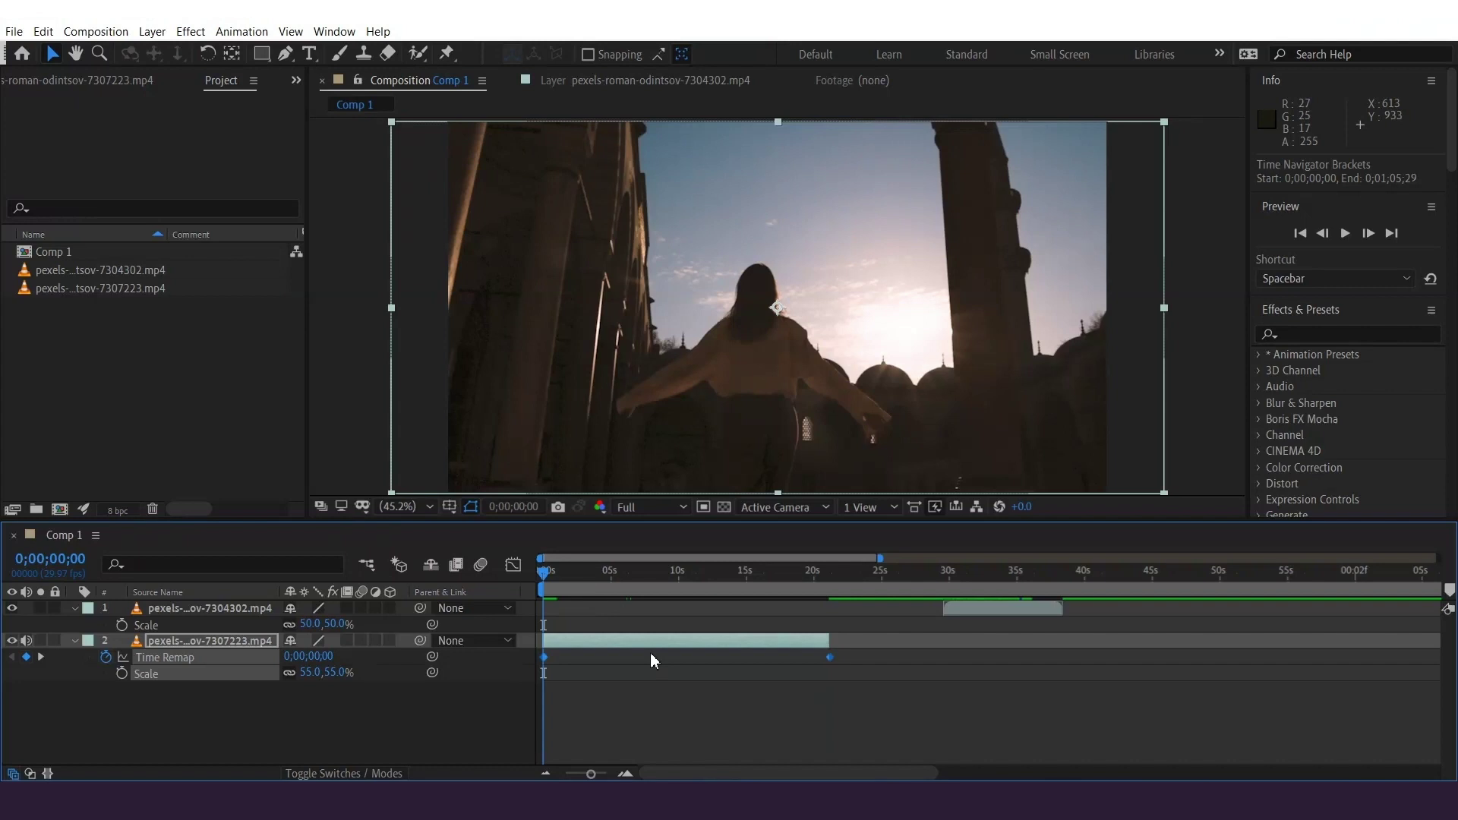
right_click(544, 656)
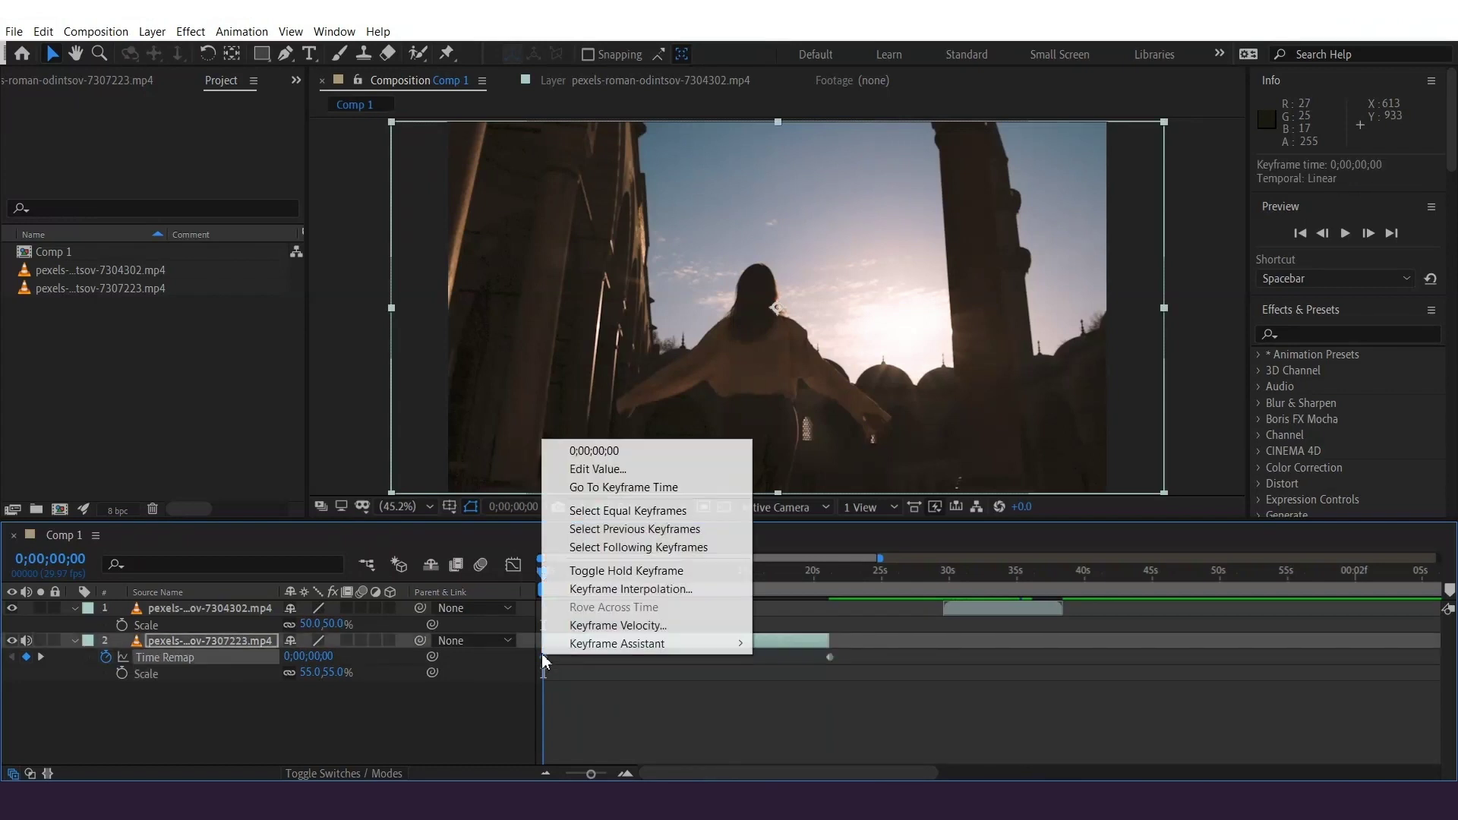
mouse_move(639, 651)
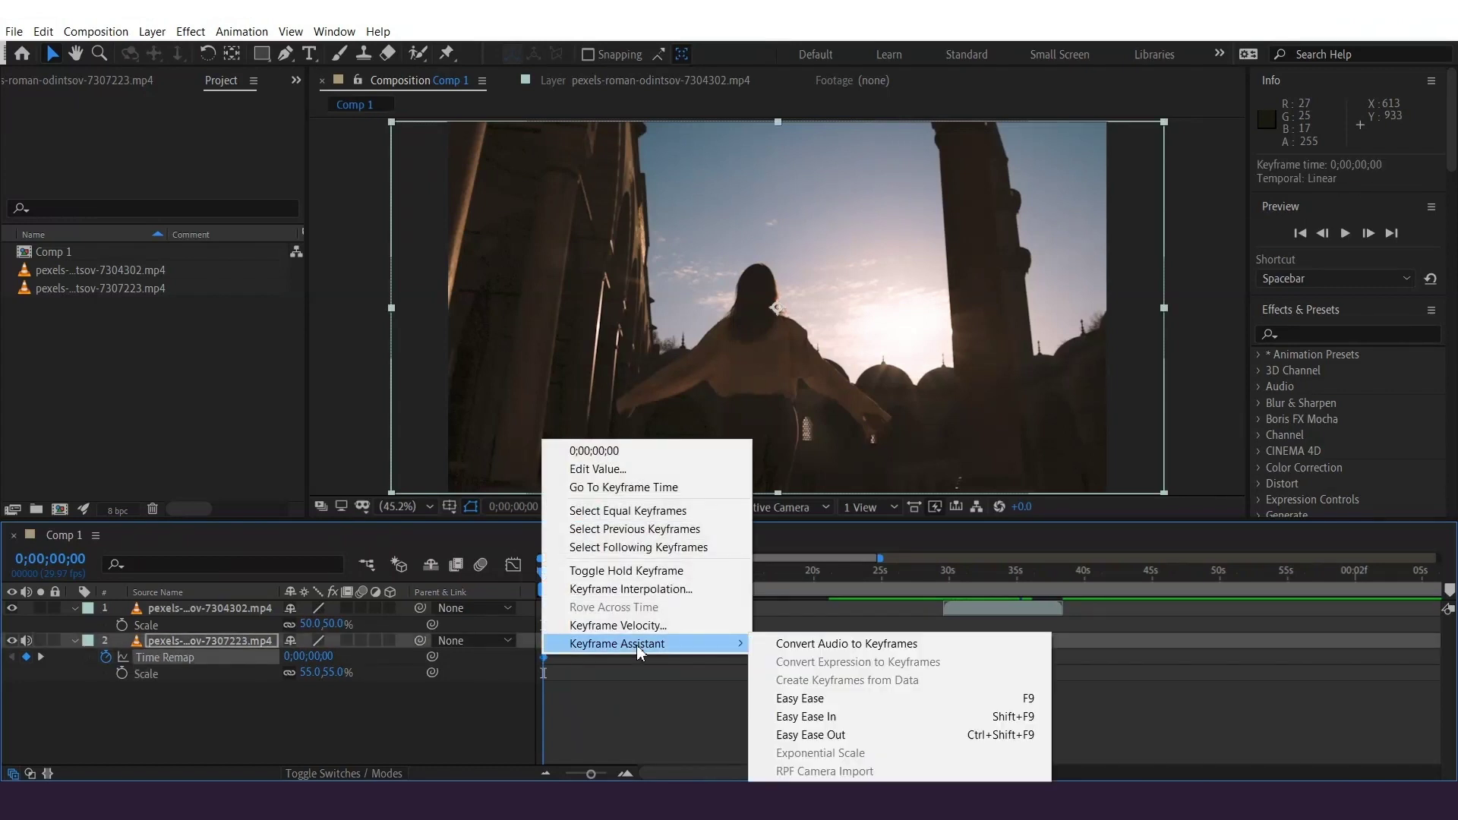
left_click(806, 732)
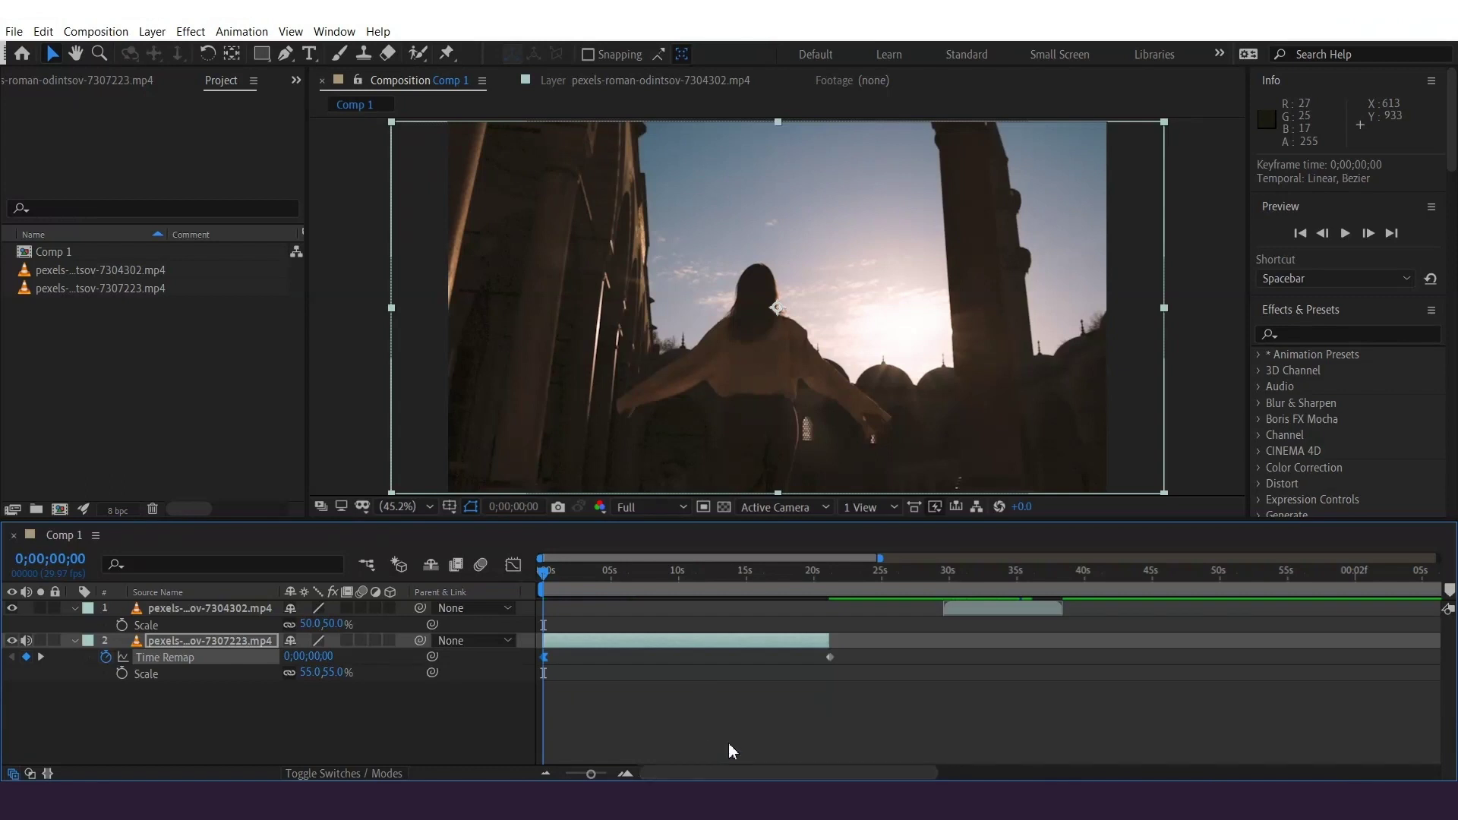
right_click(831, 657)
mouse_move(900, 643)
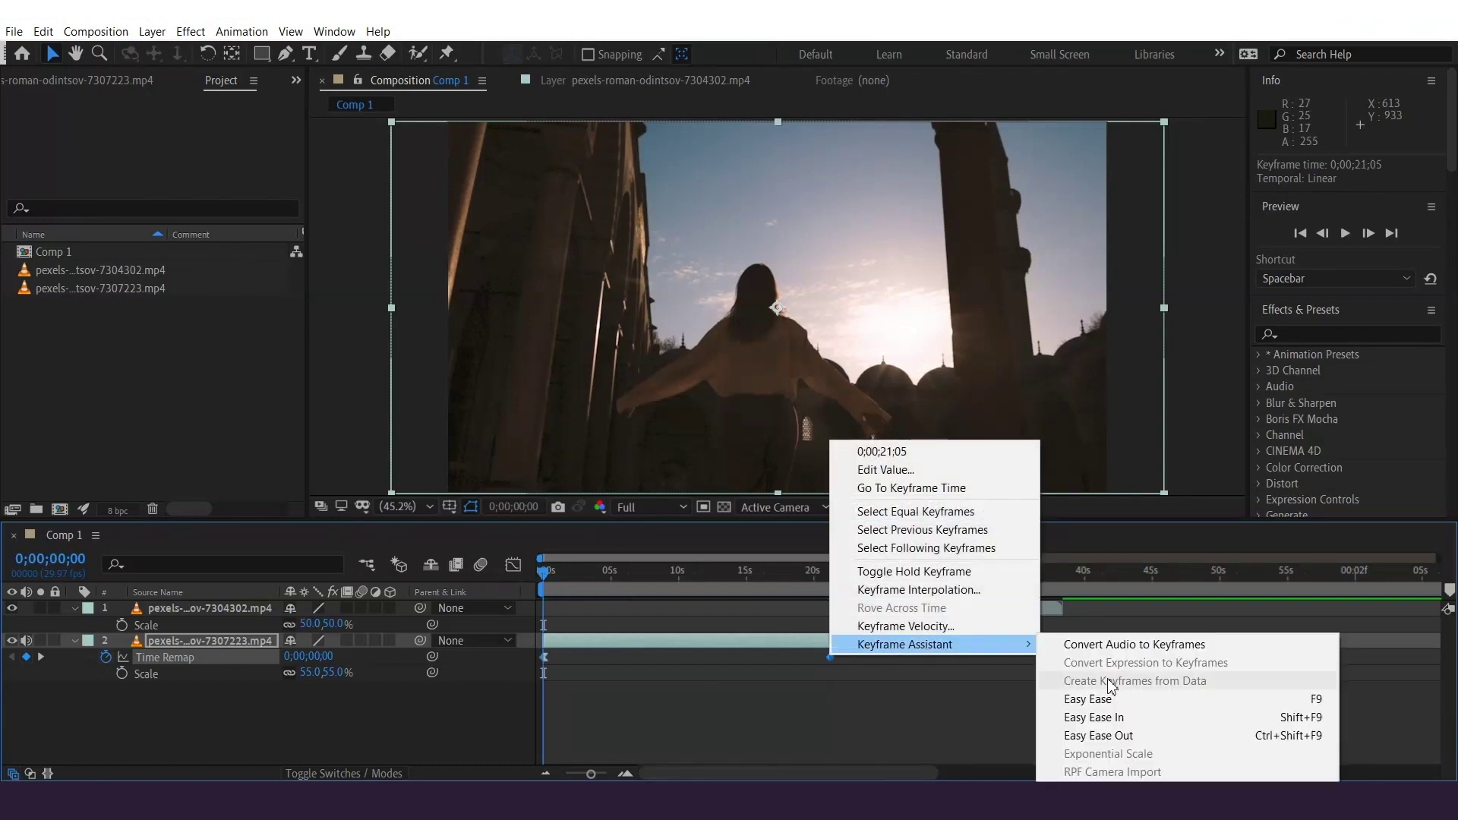
left_click(1120, 720)
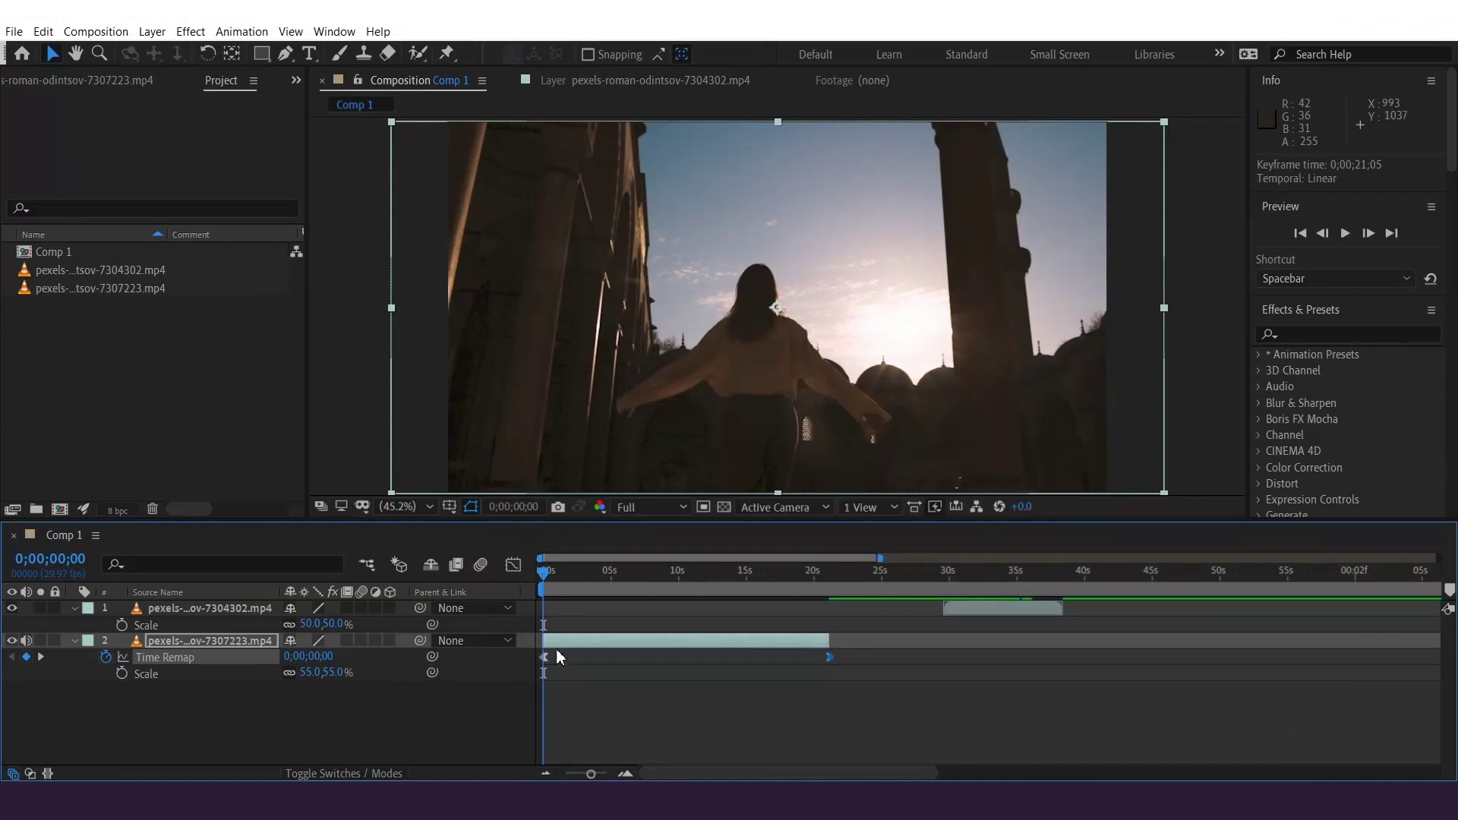
left_click(845, 680)
left_click(829, 657)
left_click(514, 565)
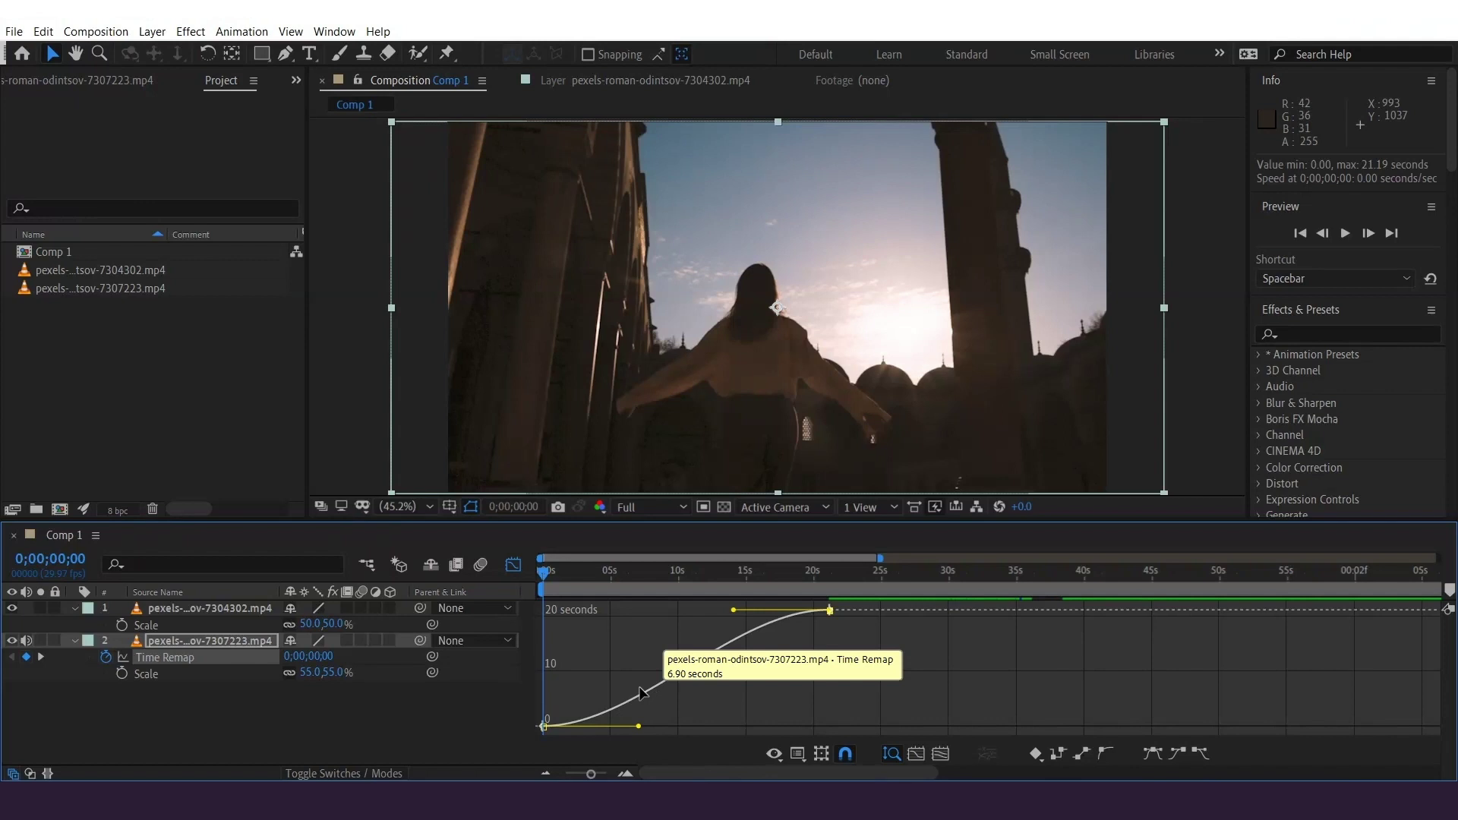
- On the speed graph, set keyframe influences to 91.54% and 98.51%, then preview the ramp
left_click(805, 760)
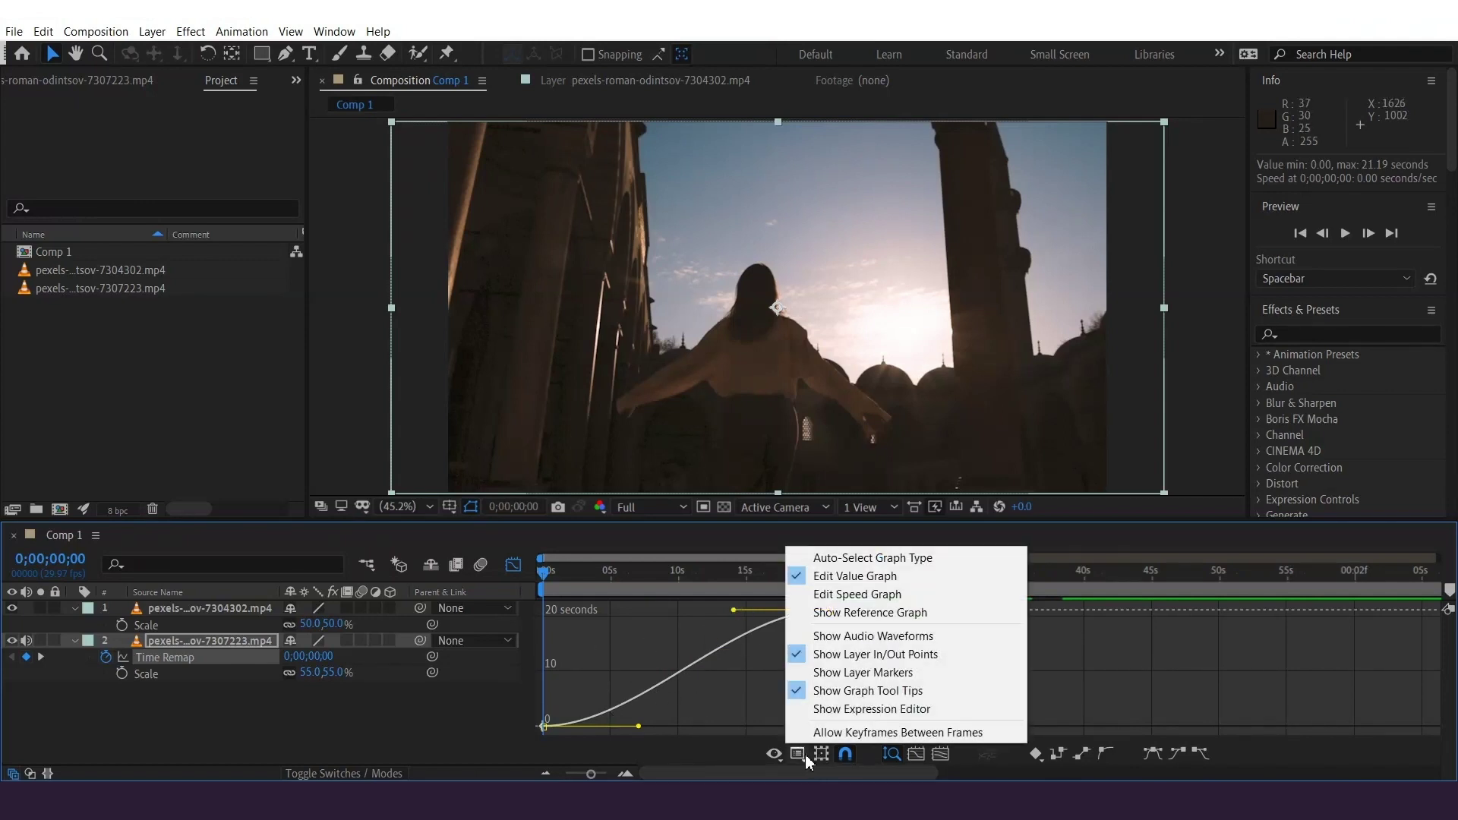
left_click(820, 593)
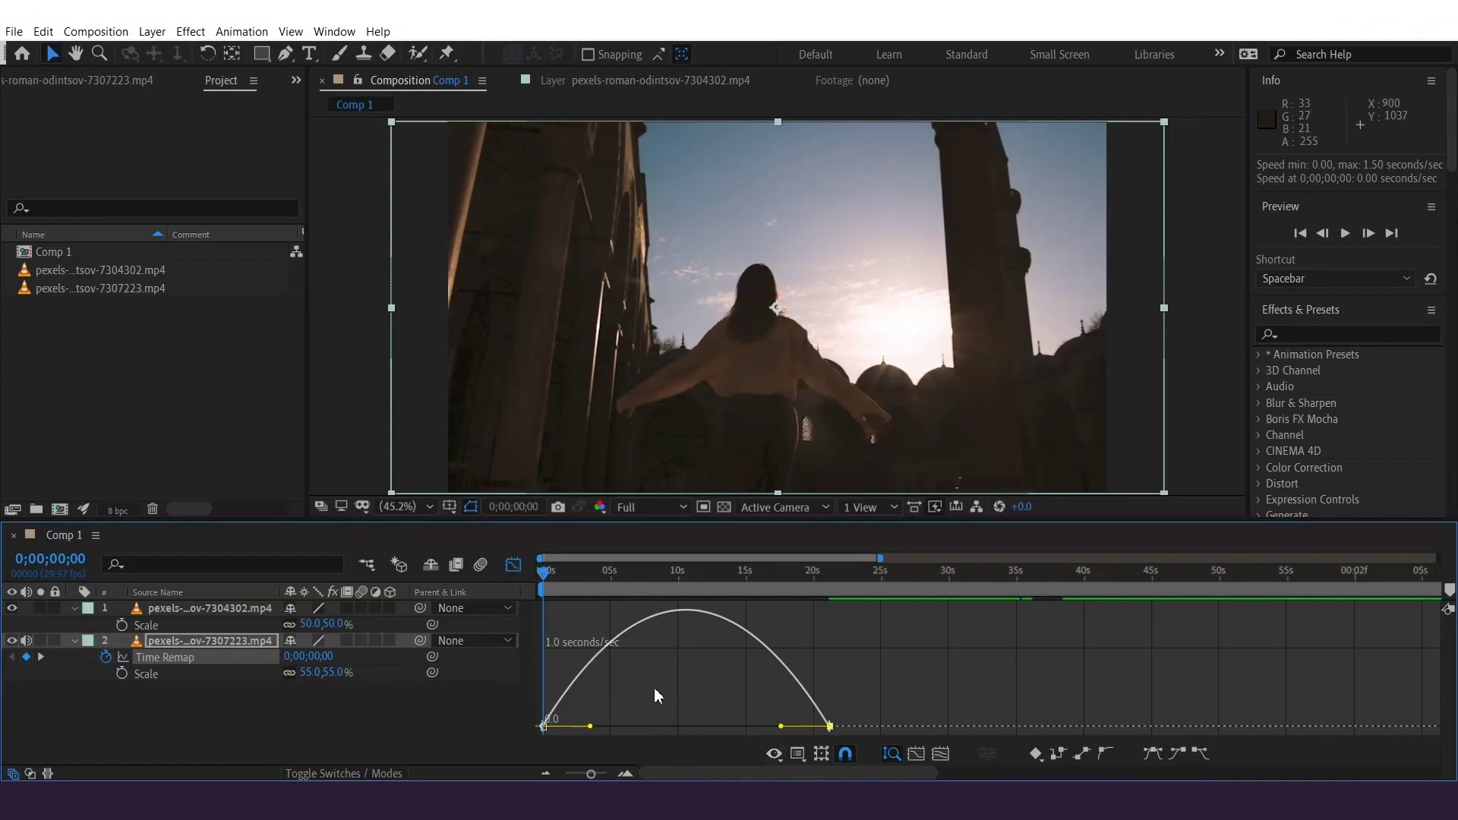
left_click_drag(591, 727, 675, 733)
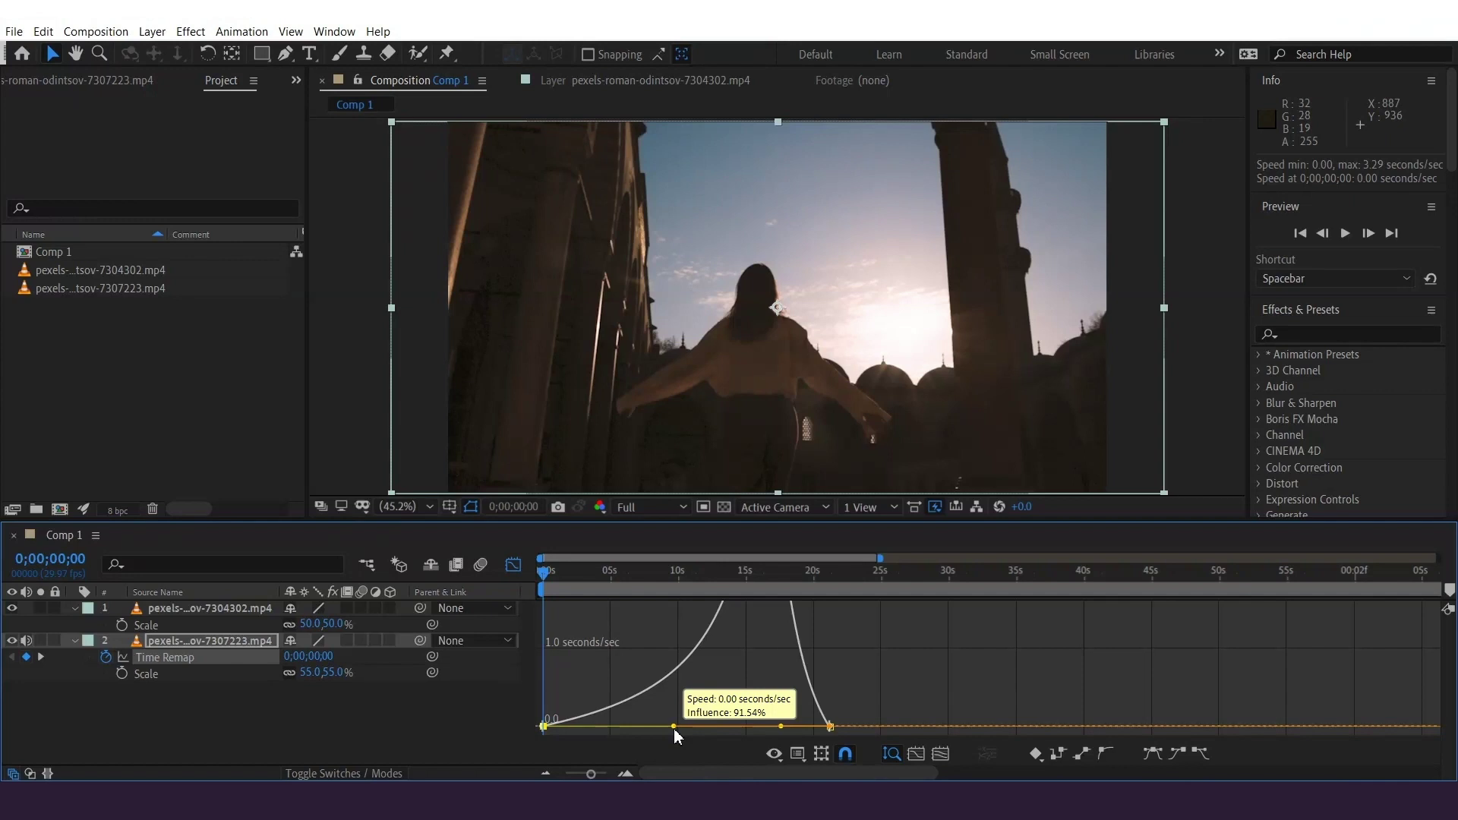
left_click_drag(782, 727, 687, 741)
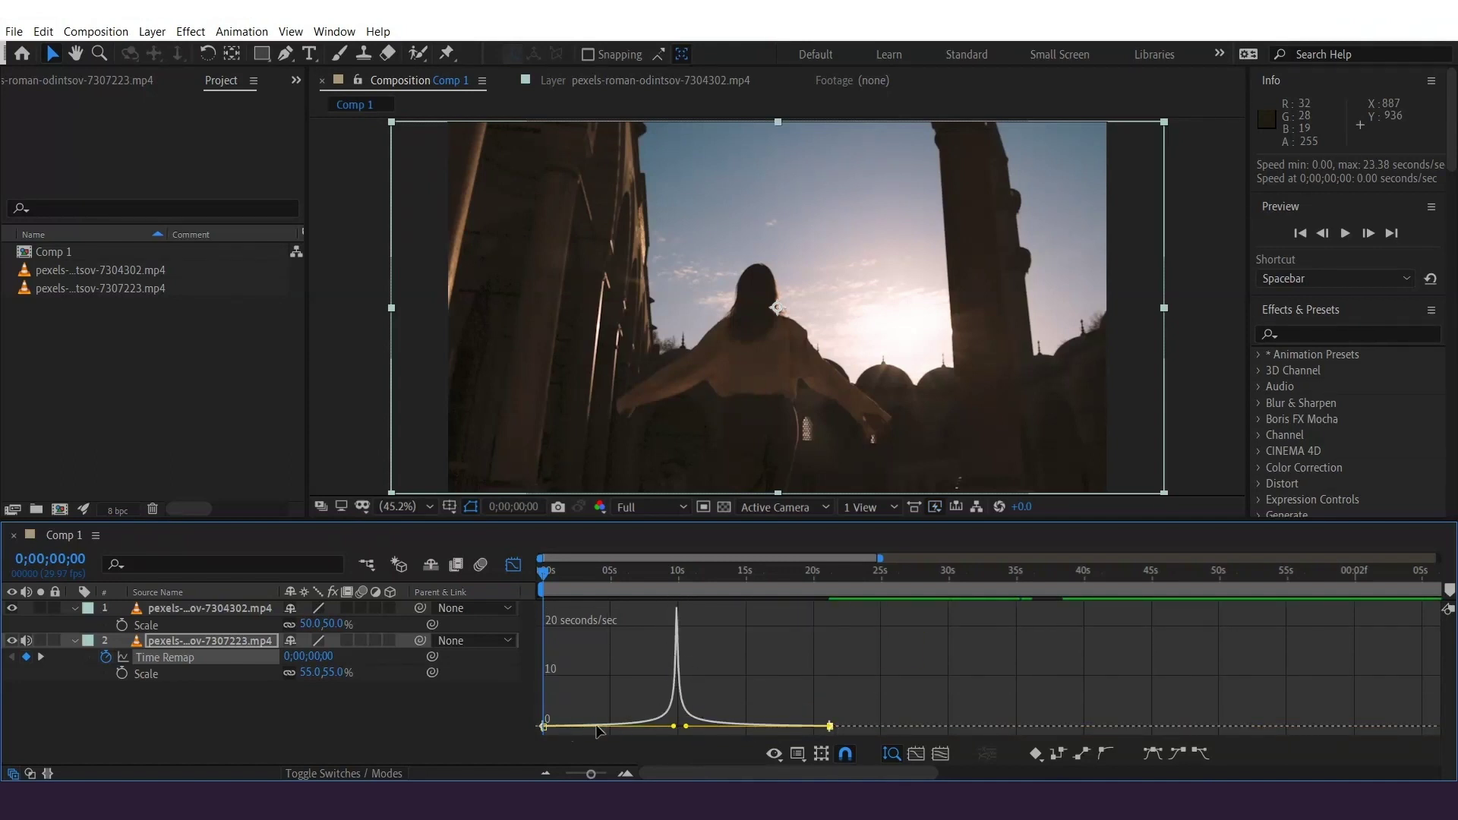
key("space")
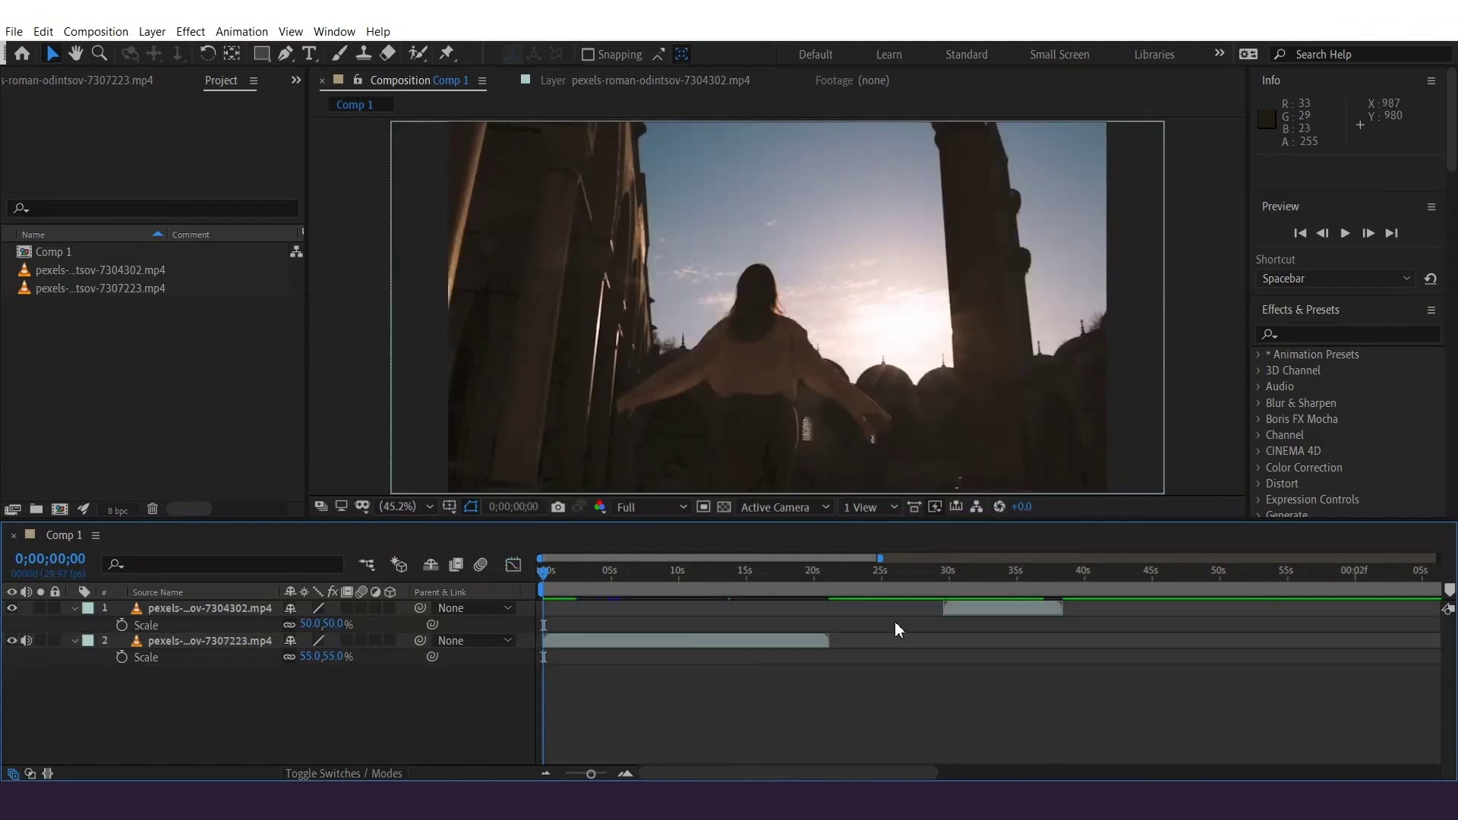
- Move the Hagia Sophia clip earlier so it starts where the courtyard clip ends, and preview
left_click_drag(958, 603, 841, 627)
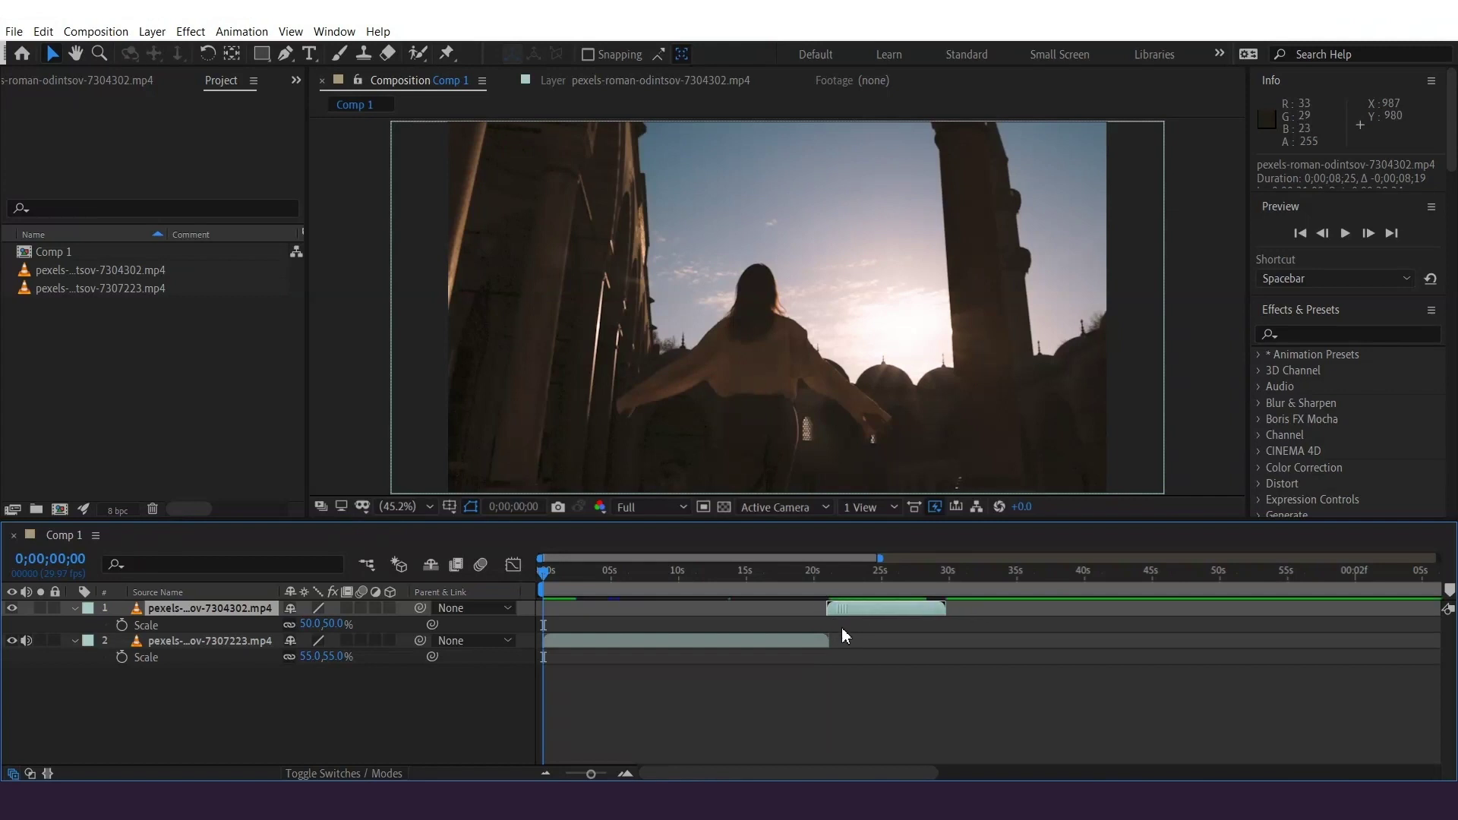
left_click(796, 571)
left_click_drag(795, 571, 845, 585)
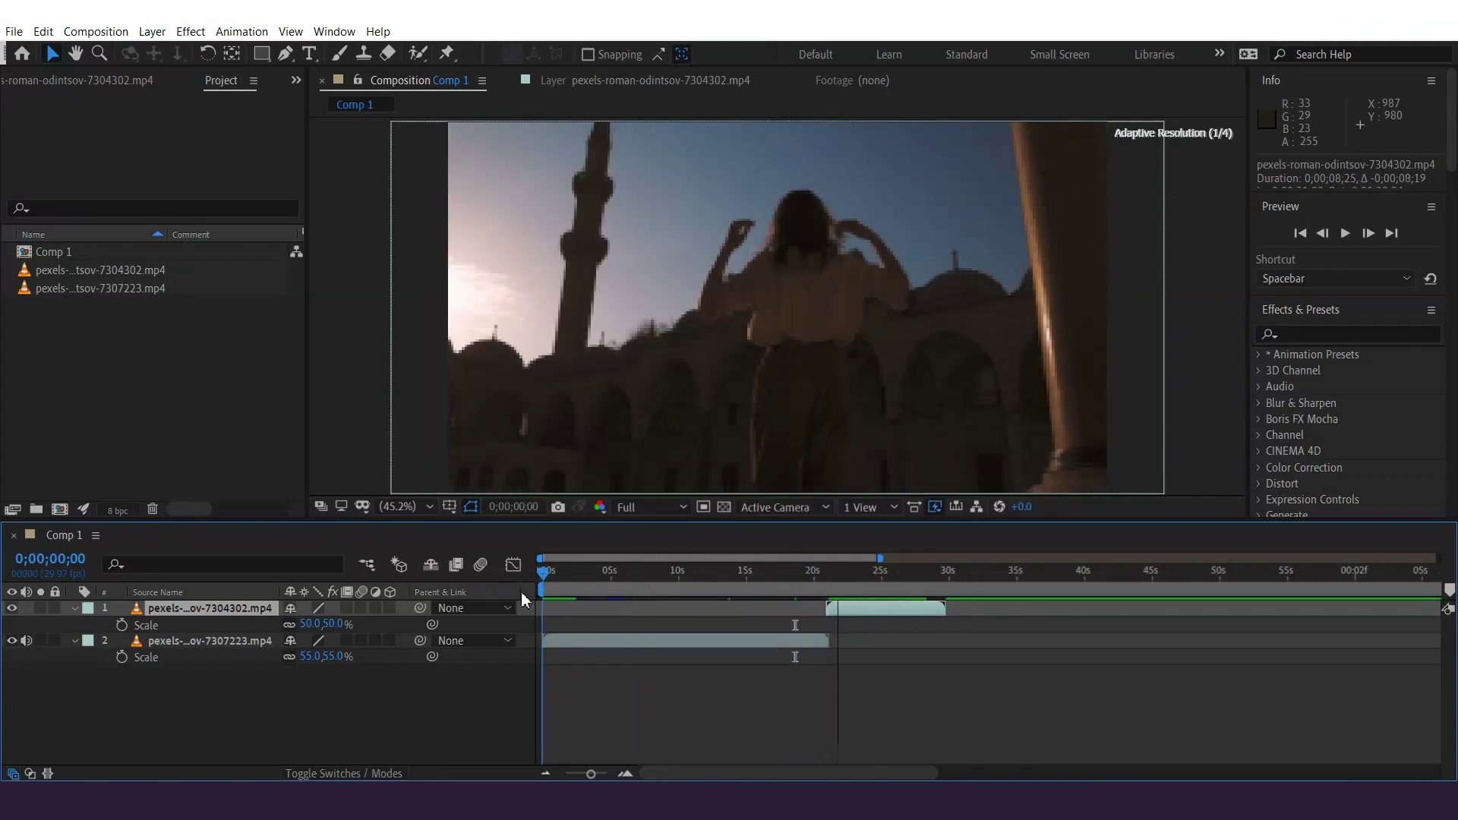
key("space")
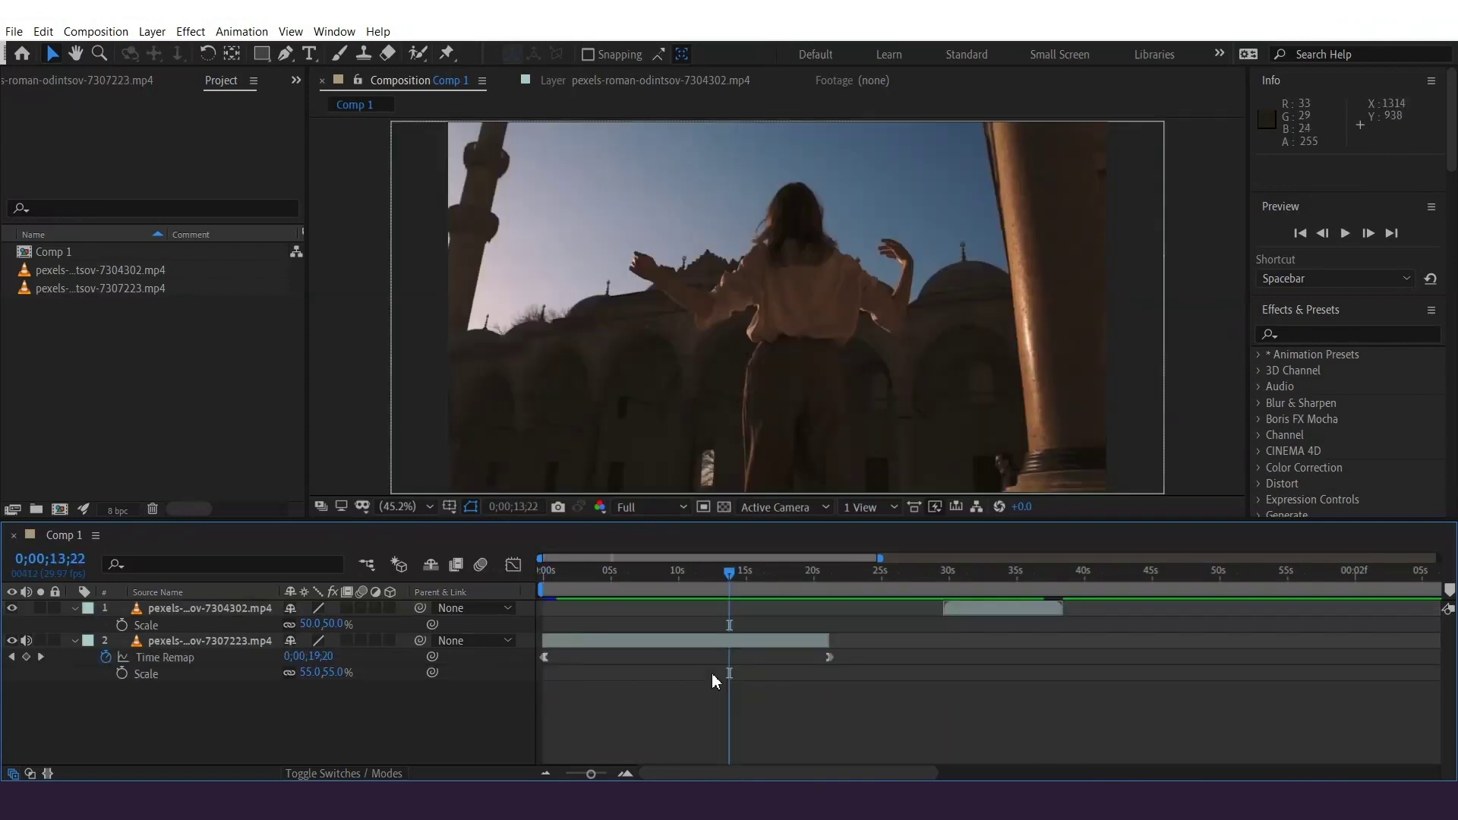
- Turn off time remapping on the courtyard clip and preview the cut from 18;18
left_click(672, 643)
right_click(672, 643)
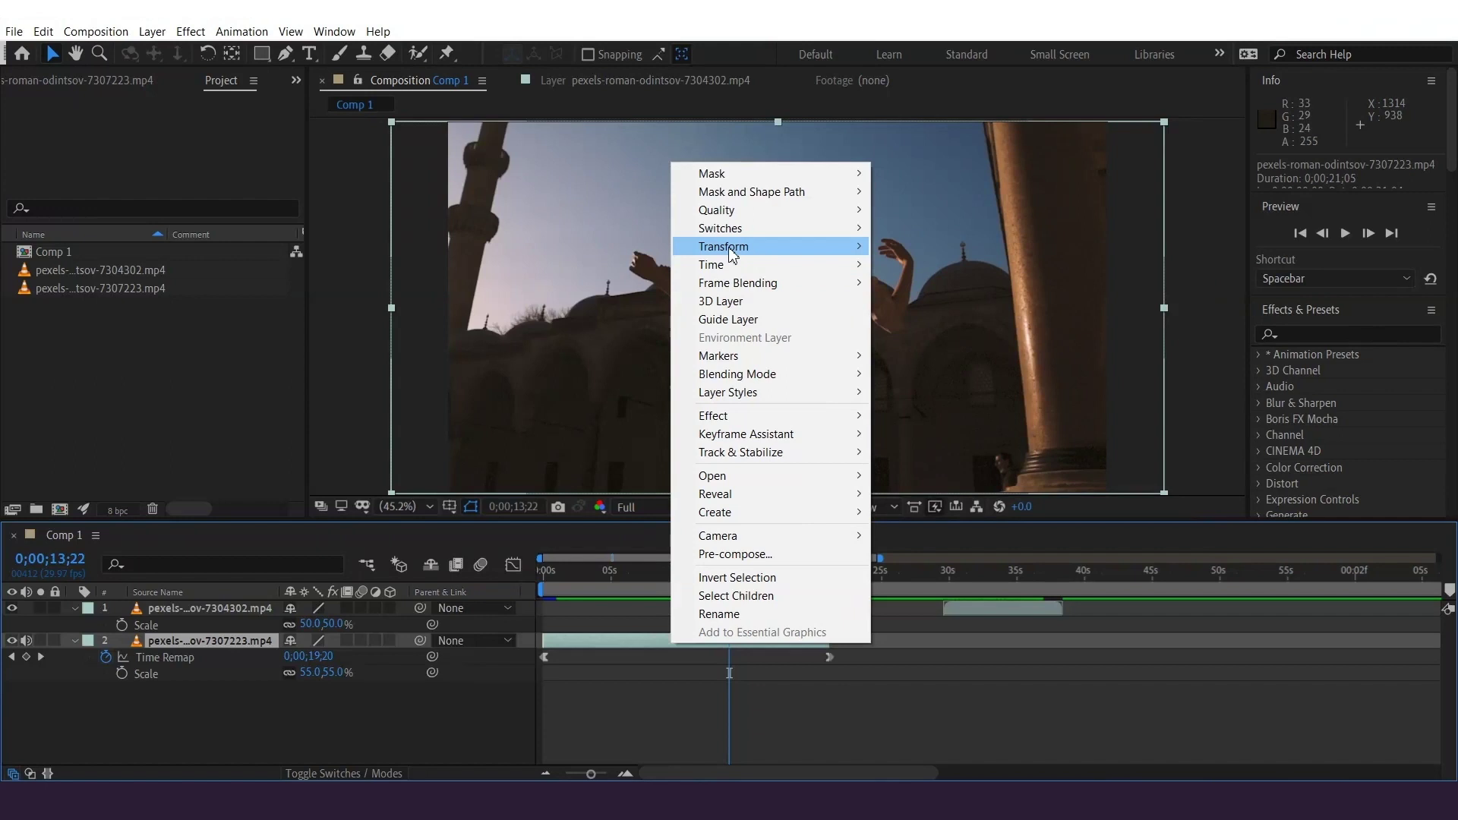
left_click(884, 274)
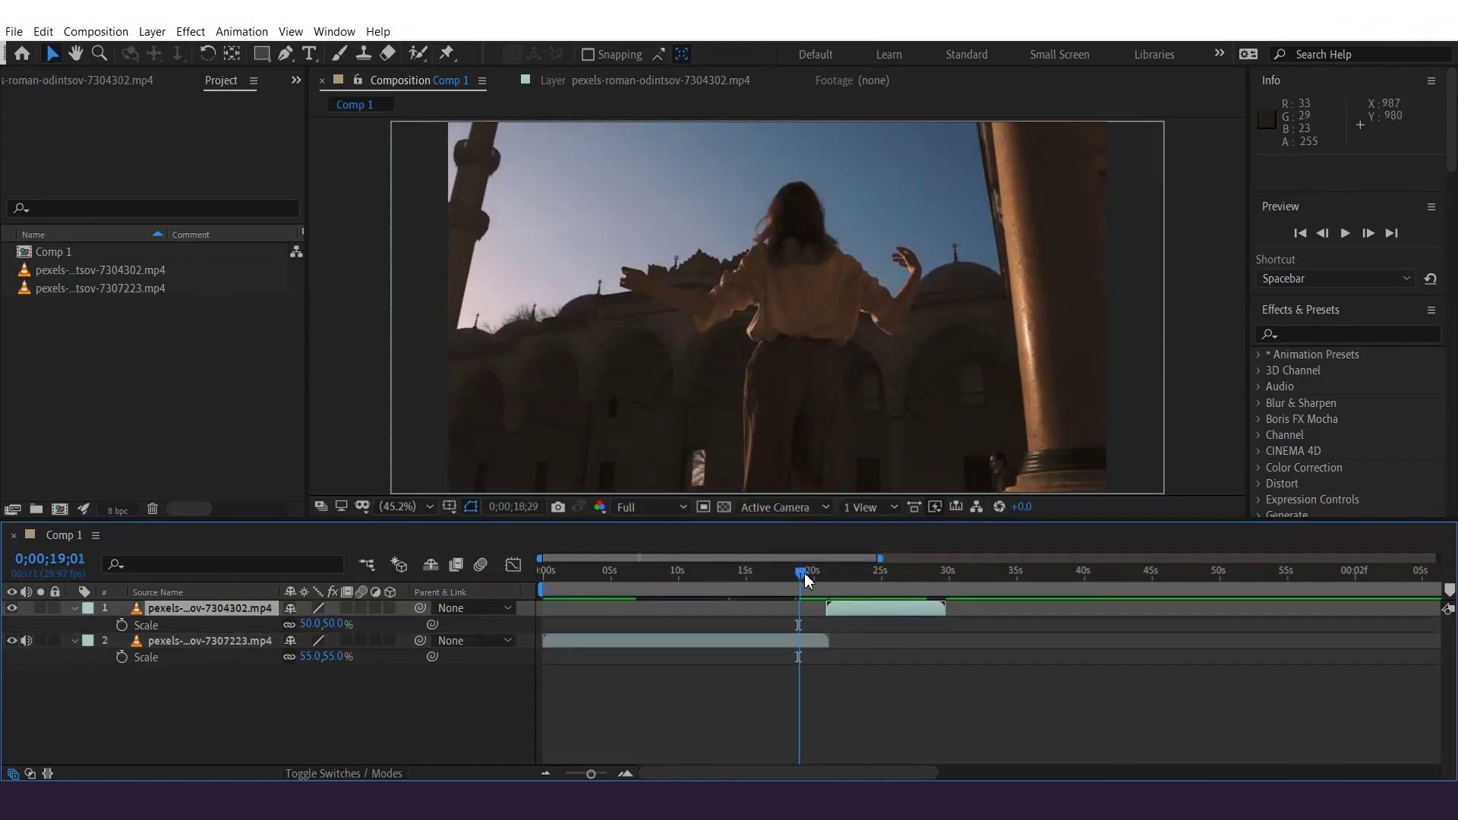
left_click_drag(806, 581, 811, 581)
key("space")
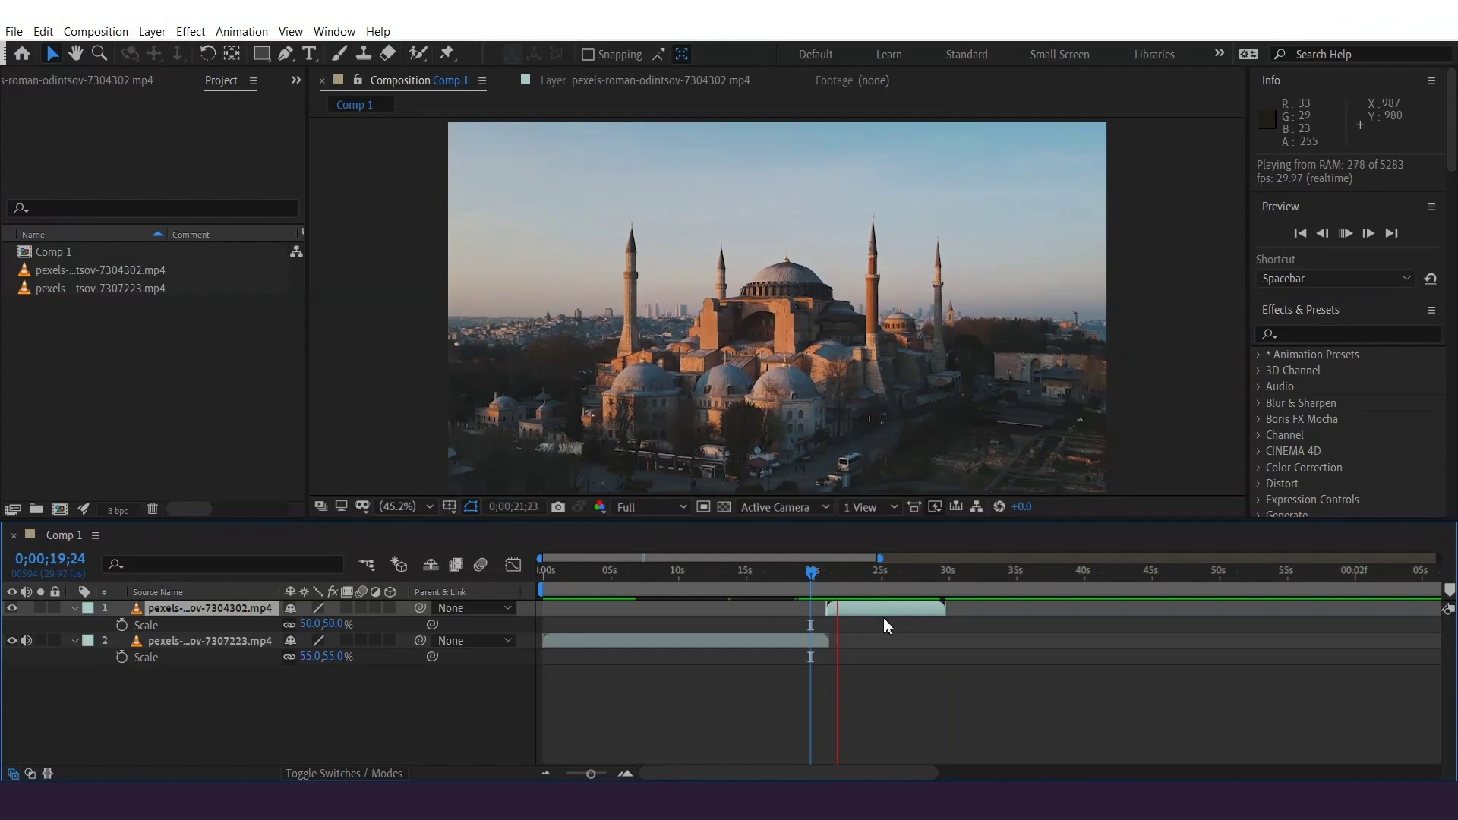
left_click(794, 573)
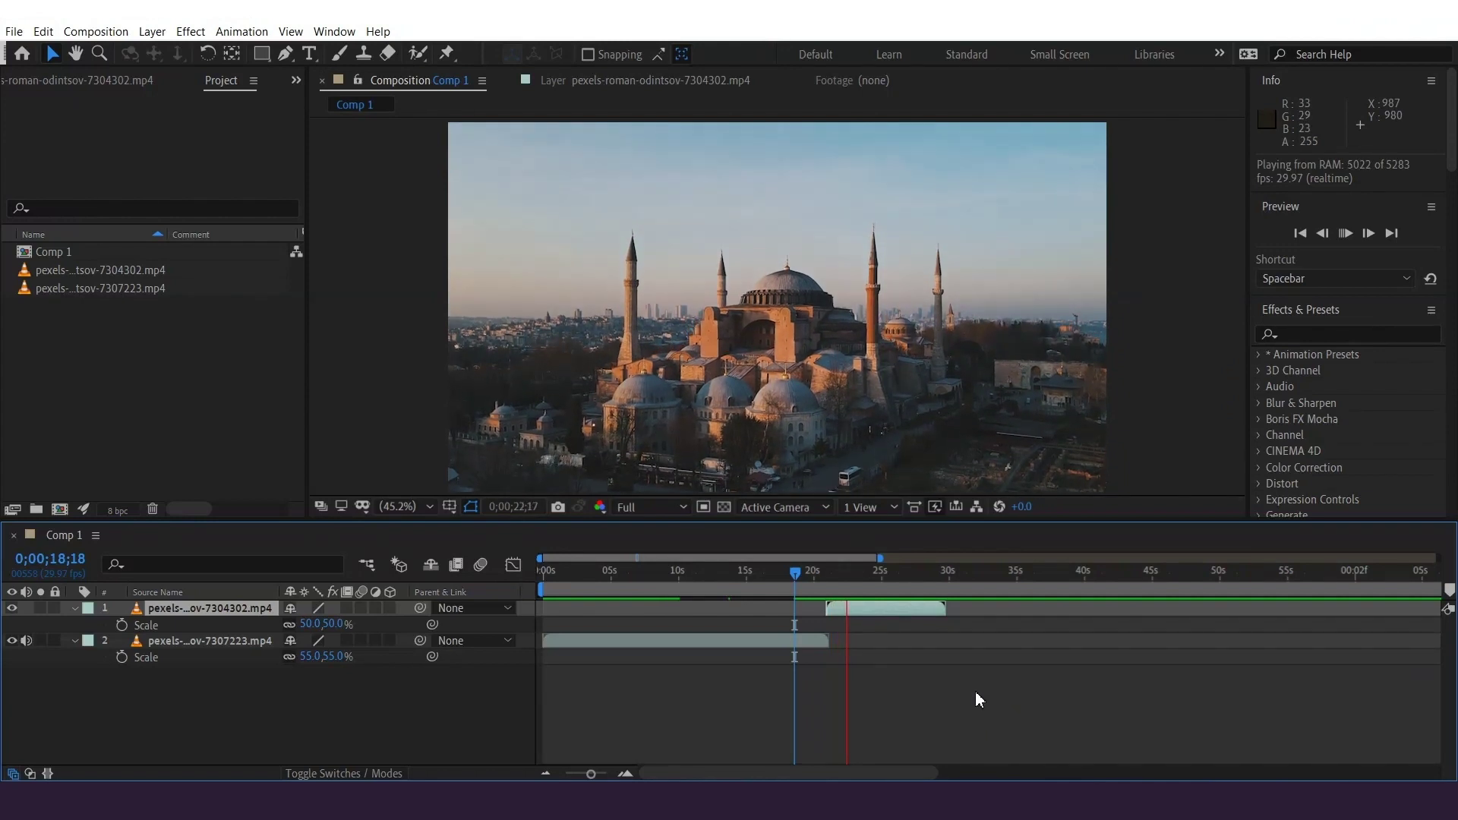
key("space")
left_click_drag(764, 573, 803, 591)
left_click(790, 641)
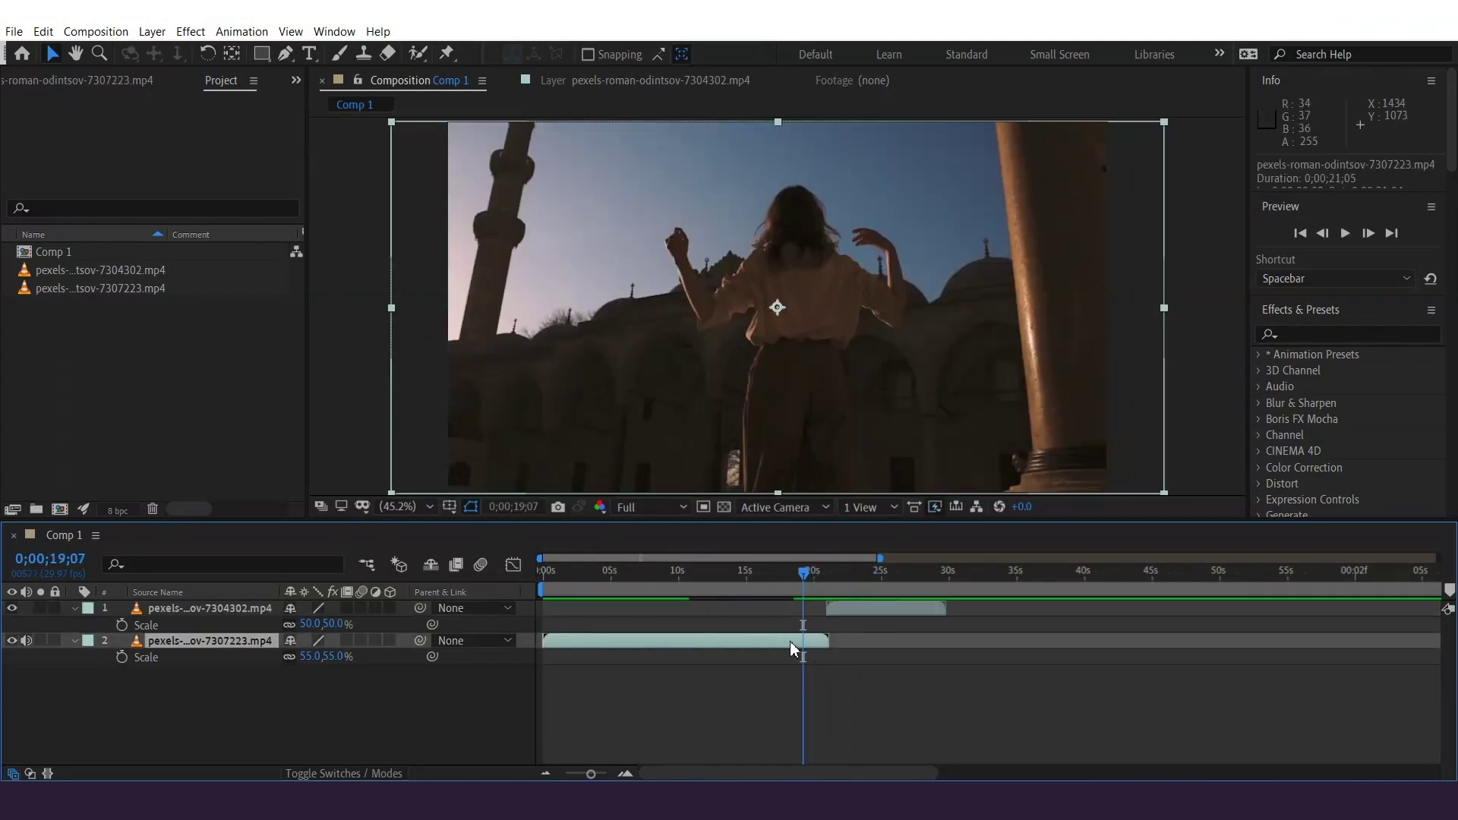
- Re-enable time remapping on the courtyard clip and scrub to find where the ramp should start
right_click(776, 639)
mouse_move(859, 262)
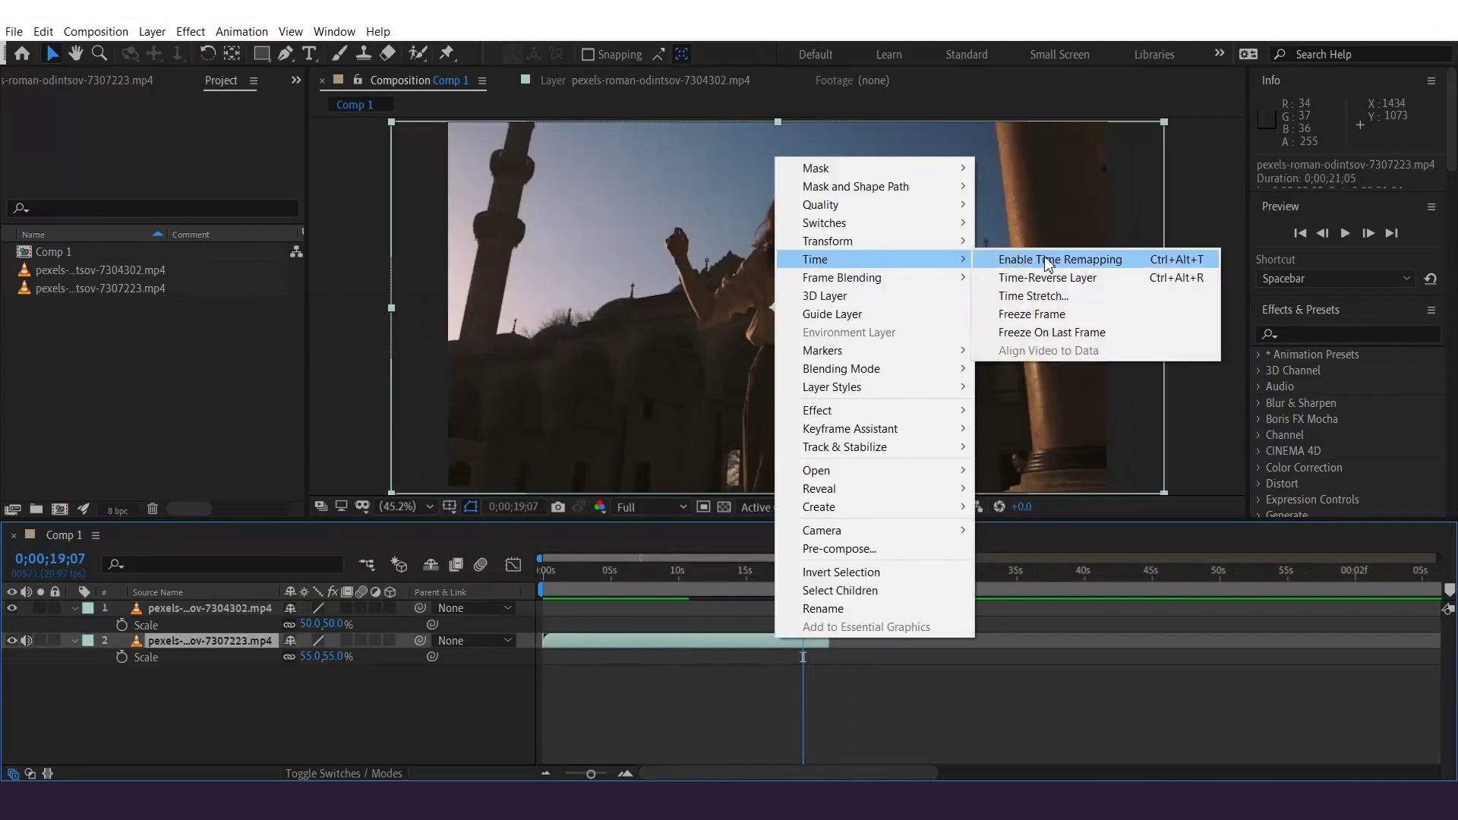
left_click(1049, 260)
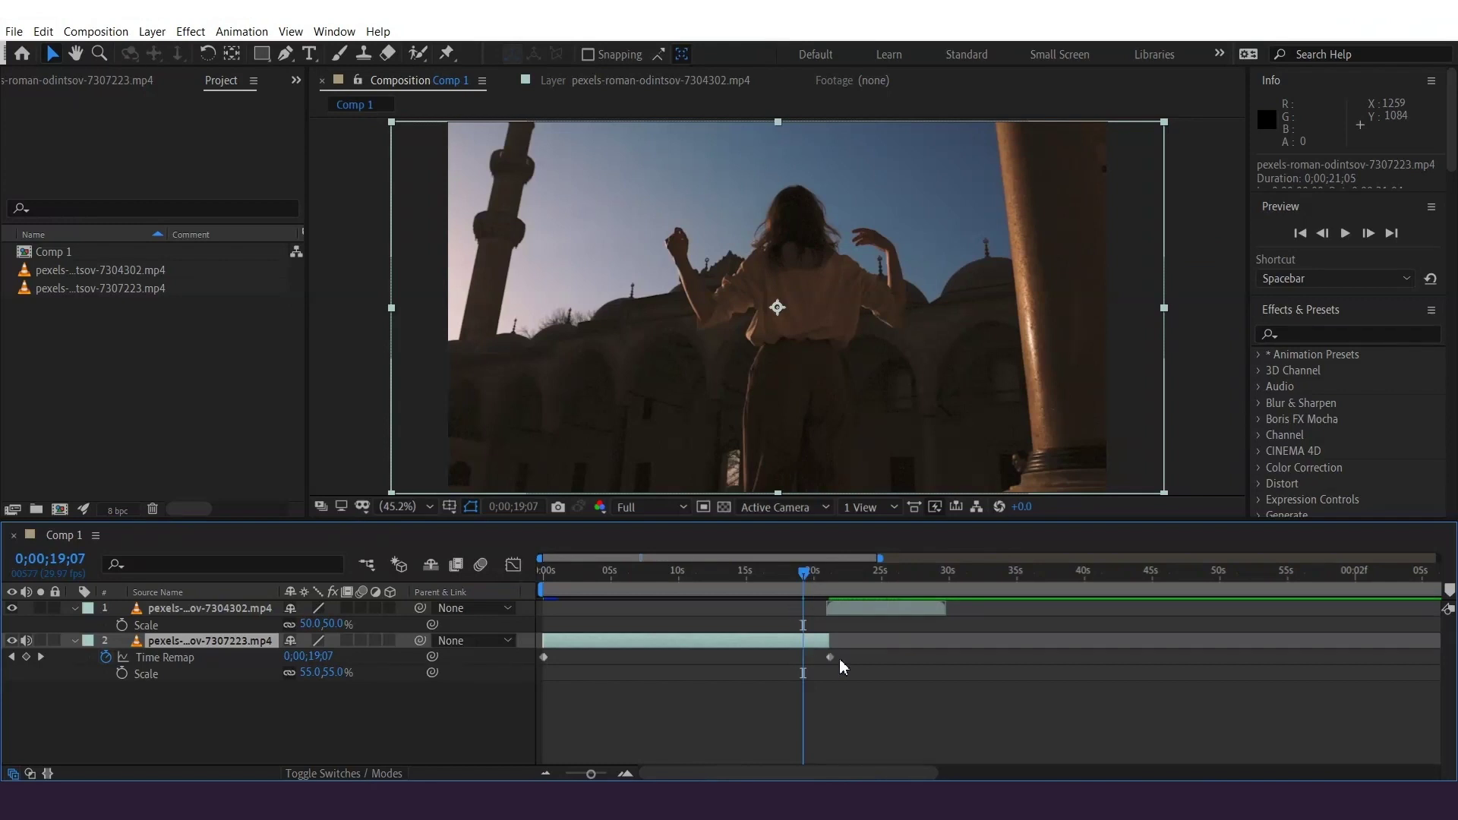
left_click_drag(804, 580, 768, 595)
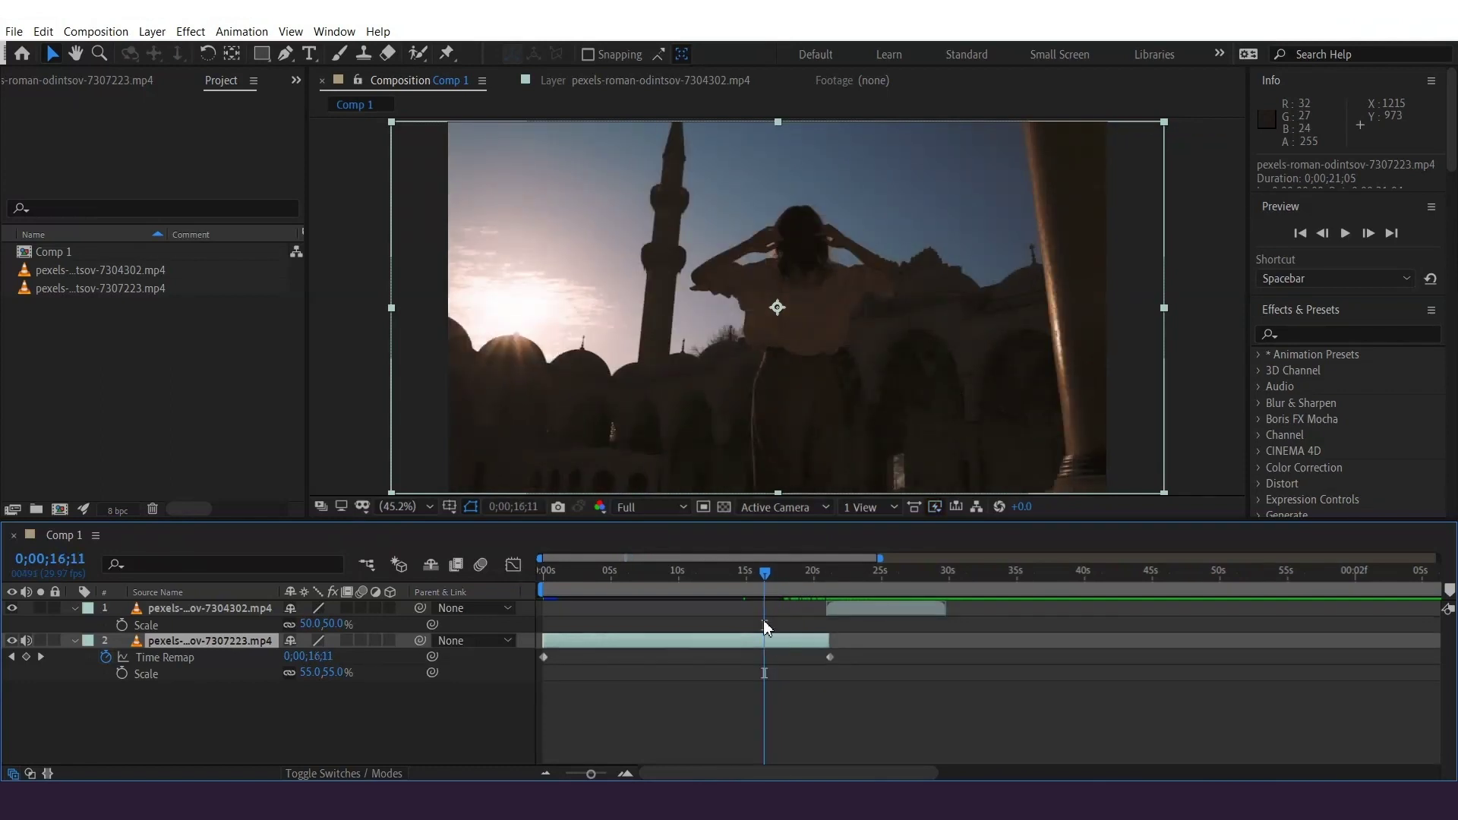
- Add a Time Remap keyframe at 16;11, move the end keyframe closer to it, and preview
left_click(26, 658)
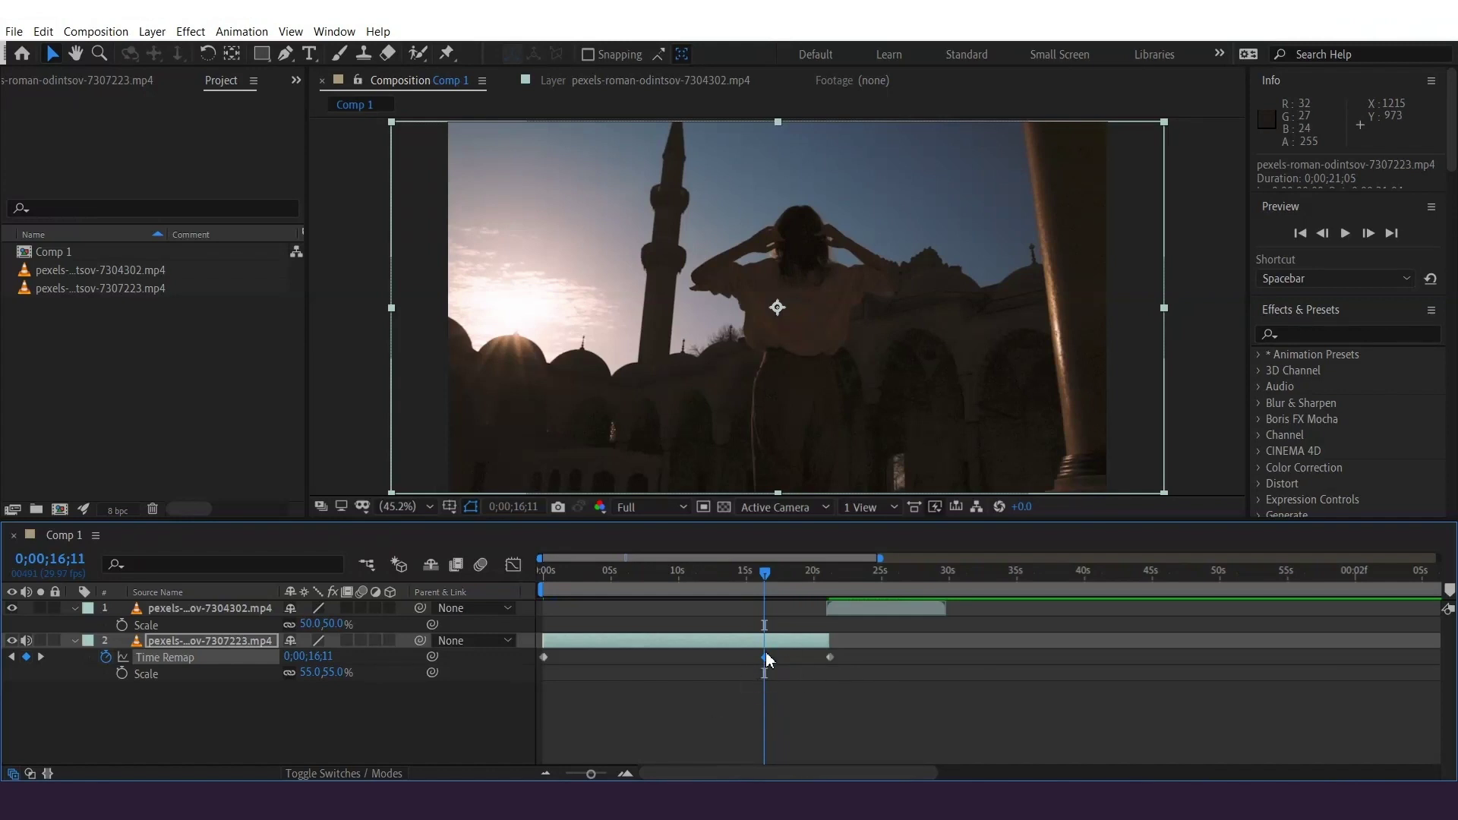
left_click_drag(829, 658, 790, 662)
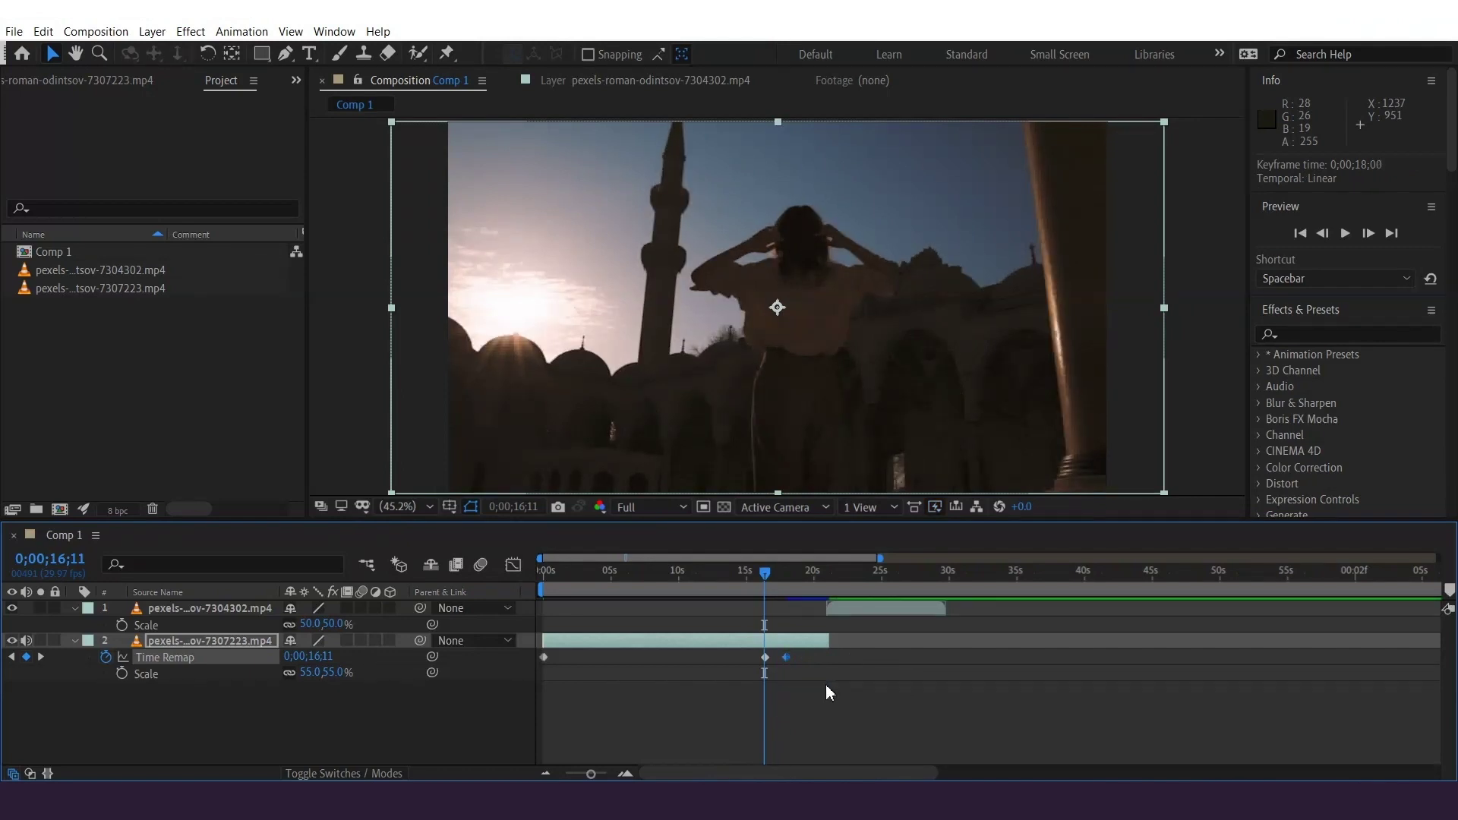
key("space")
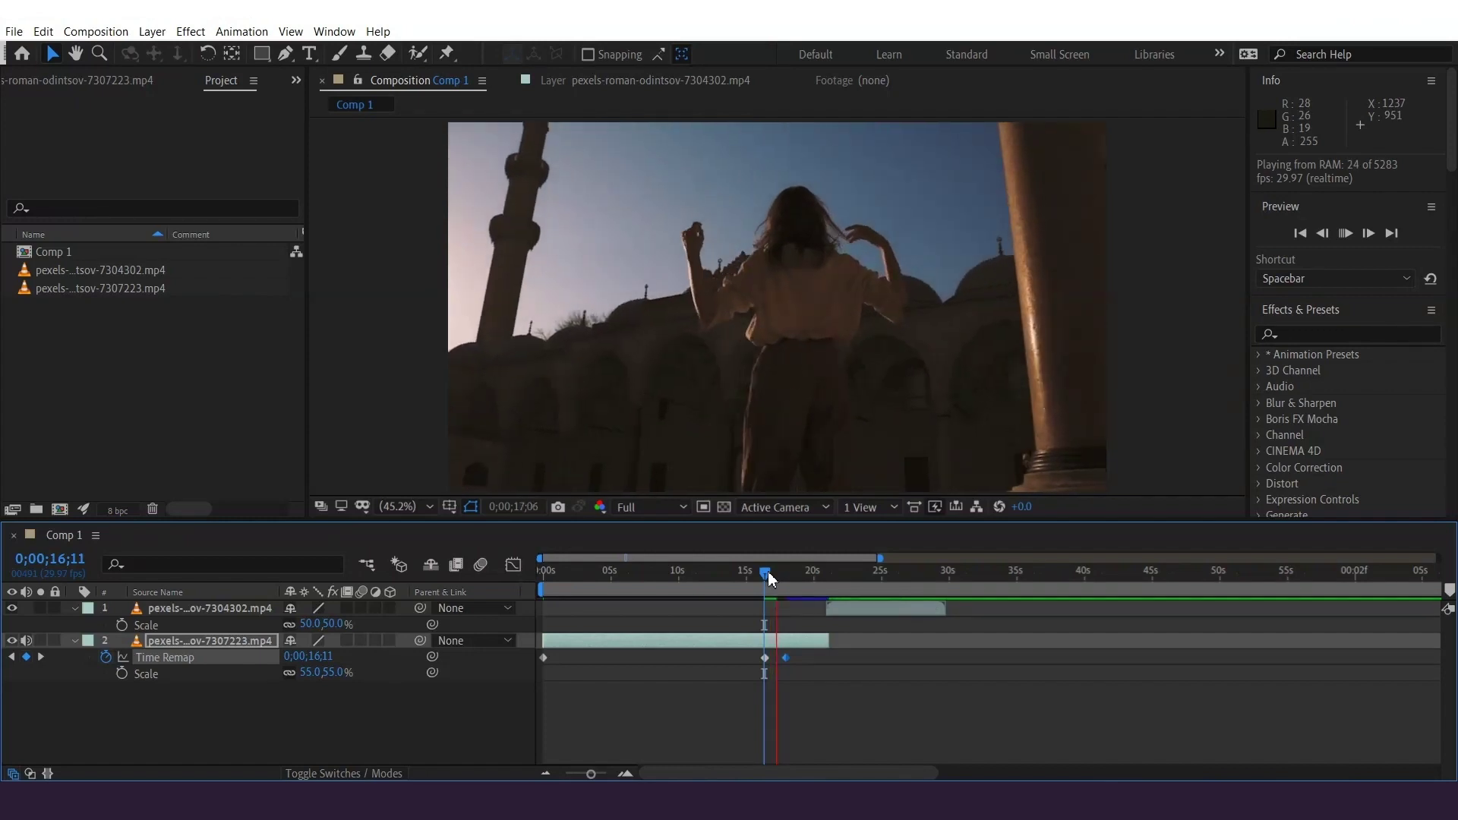
key("space")
- Trim the courtyard clip's end to meet the last keyframe and preview the transition
left_click_drag(820, 648, 801, 648)
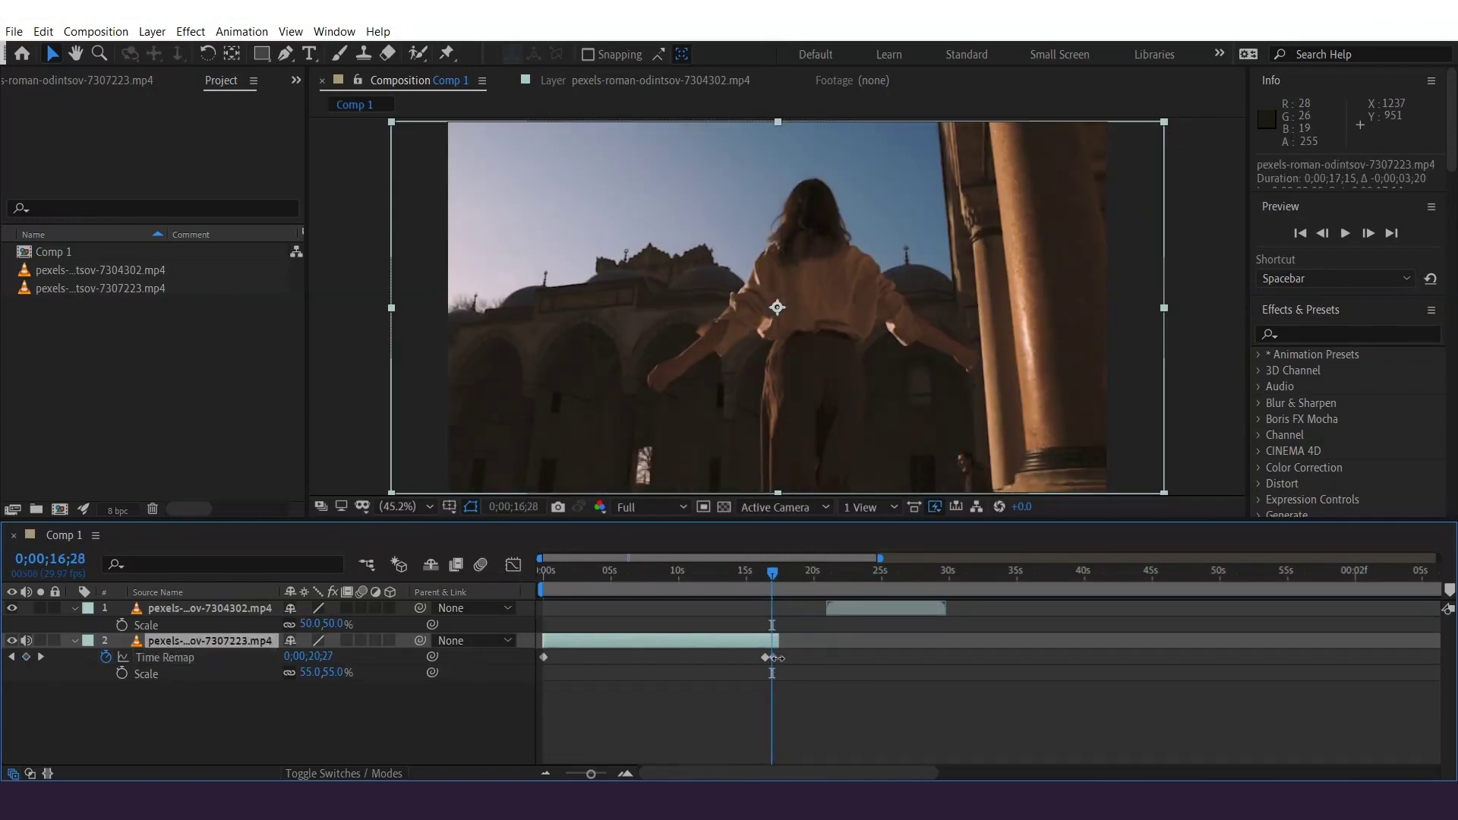
left_click_drag(590, 774, 605, 774)
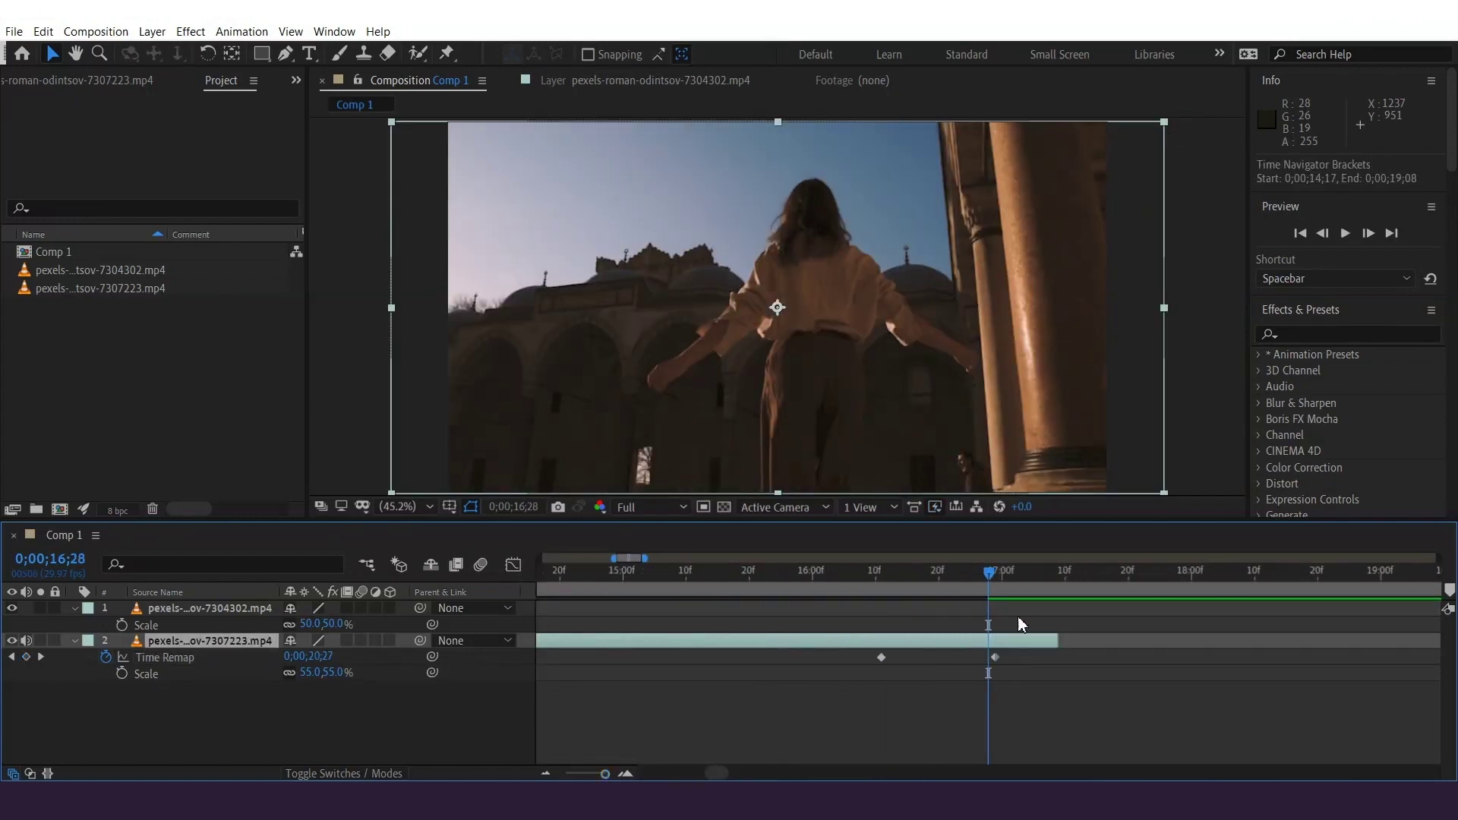
left_click_drag(995, 657, 992, 659)
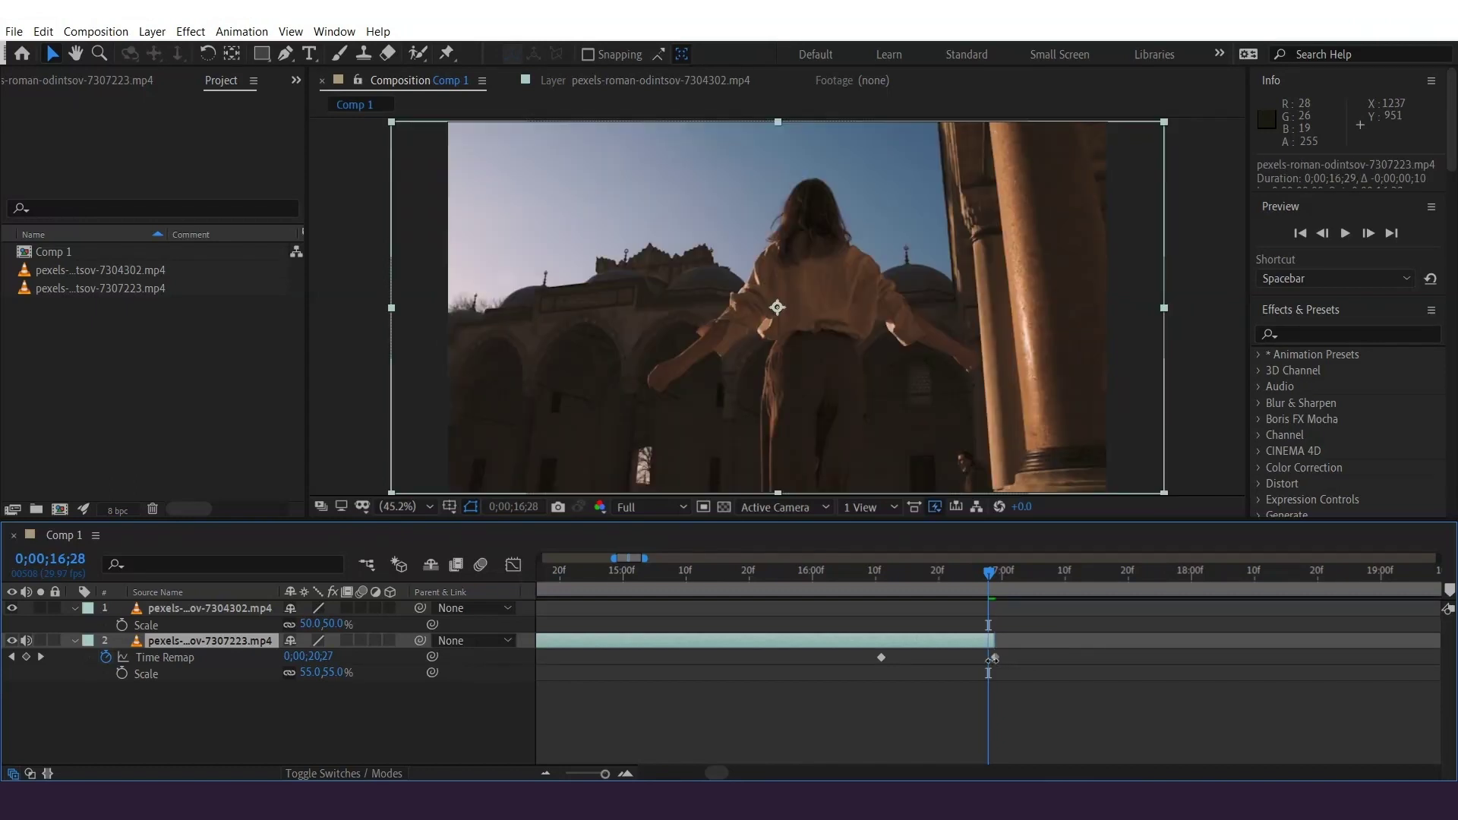
key("space")
key("minus")
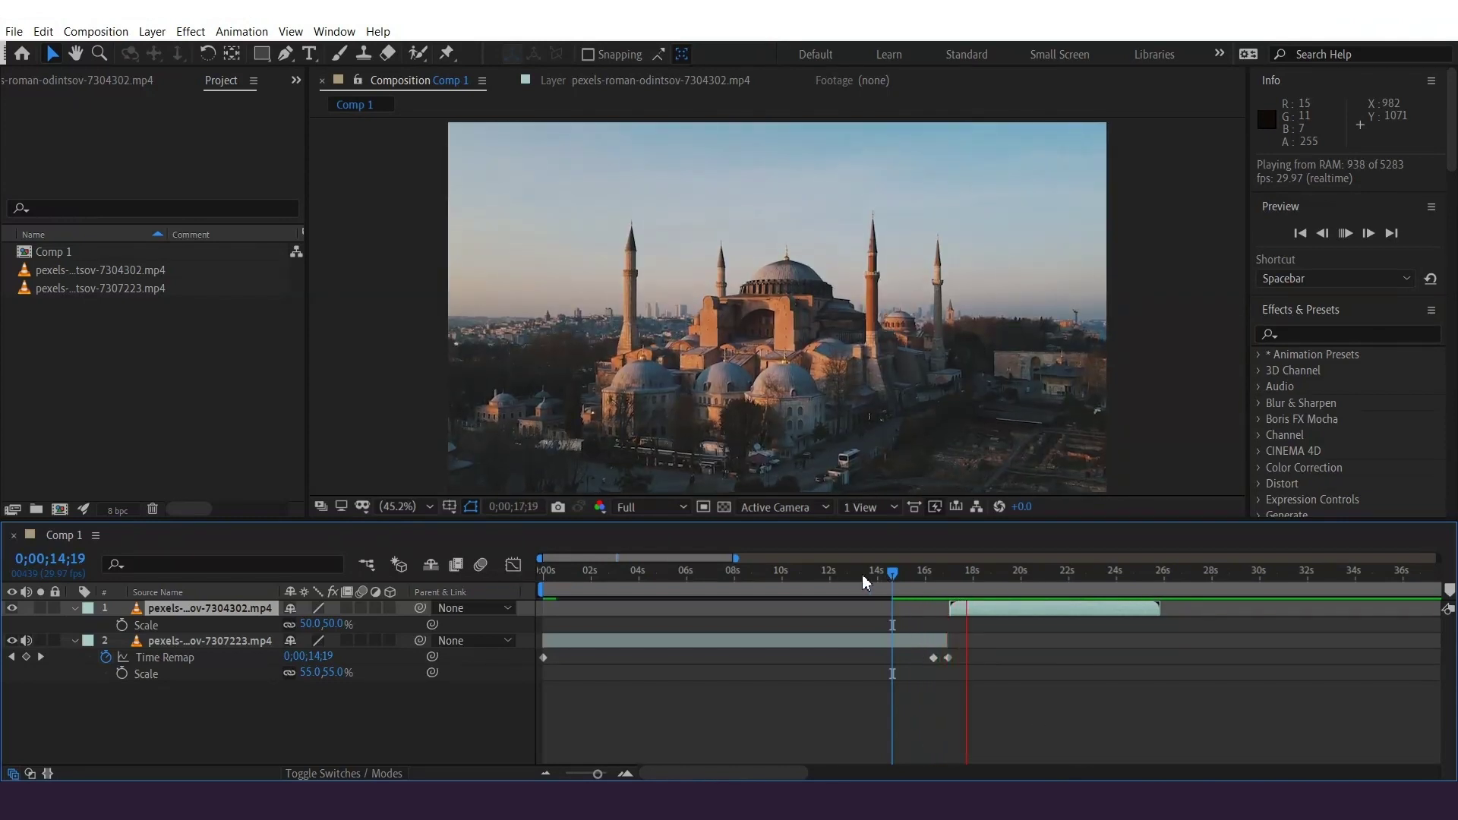
- Preview the transition from 13;00 to 17;17
left_click(853, 571)
key("space")
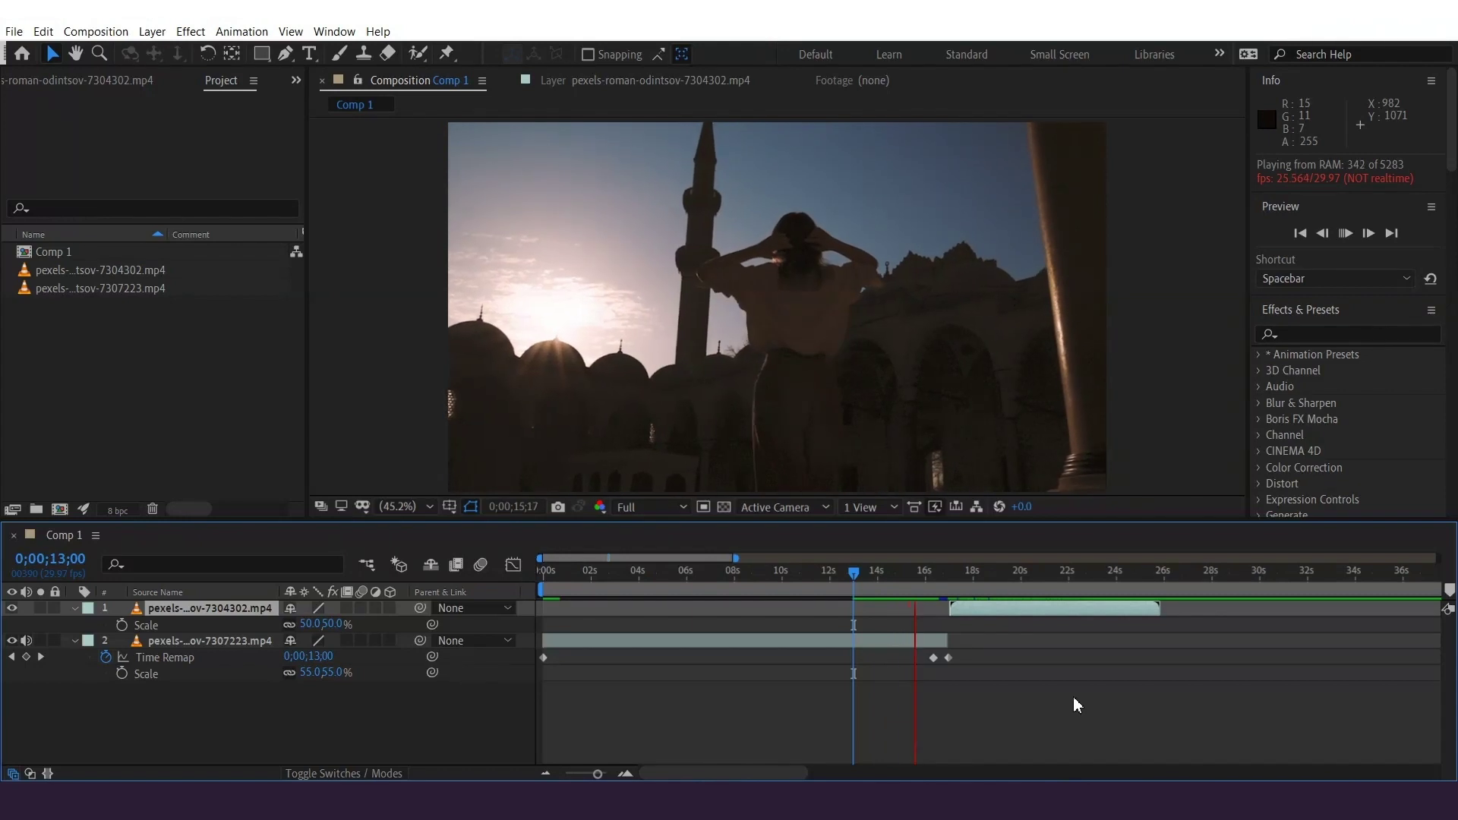
key("space")
key("minus")
- Ease out of the 16;11 keyframe and into the final one, then view their speed graph
left_click(895, 657)
right_click(896, 658)
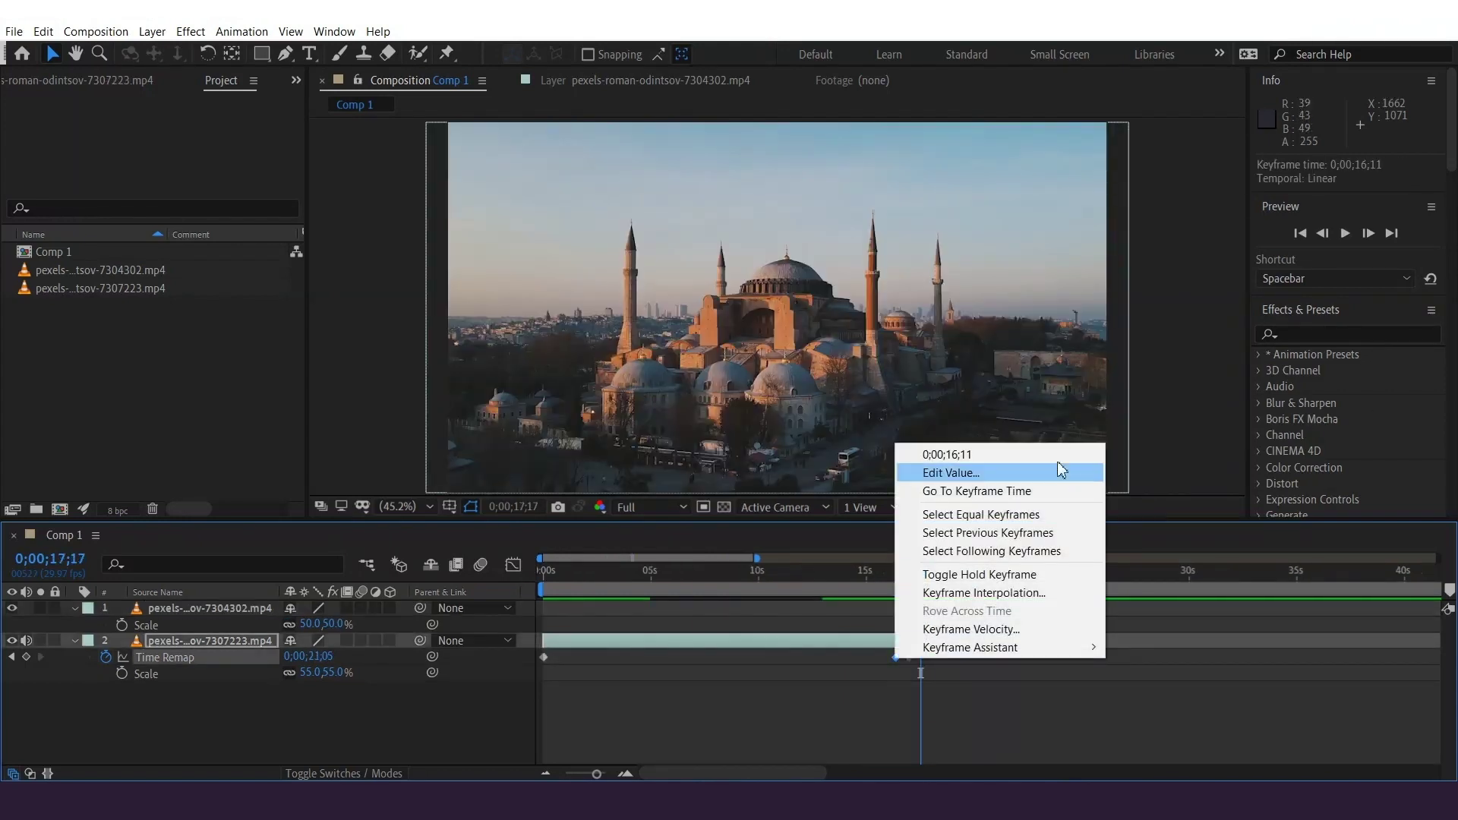
mouse_move(1006, 649)
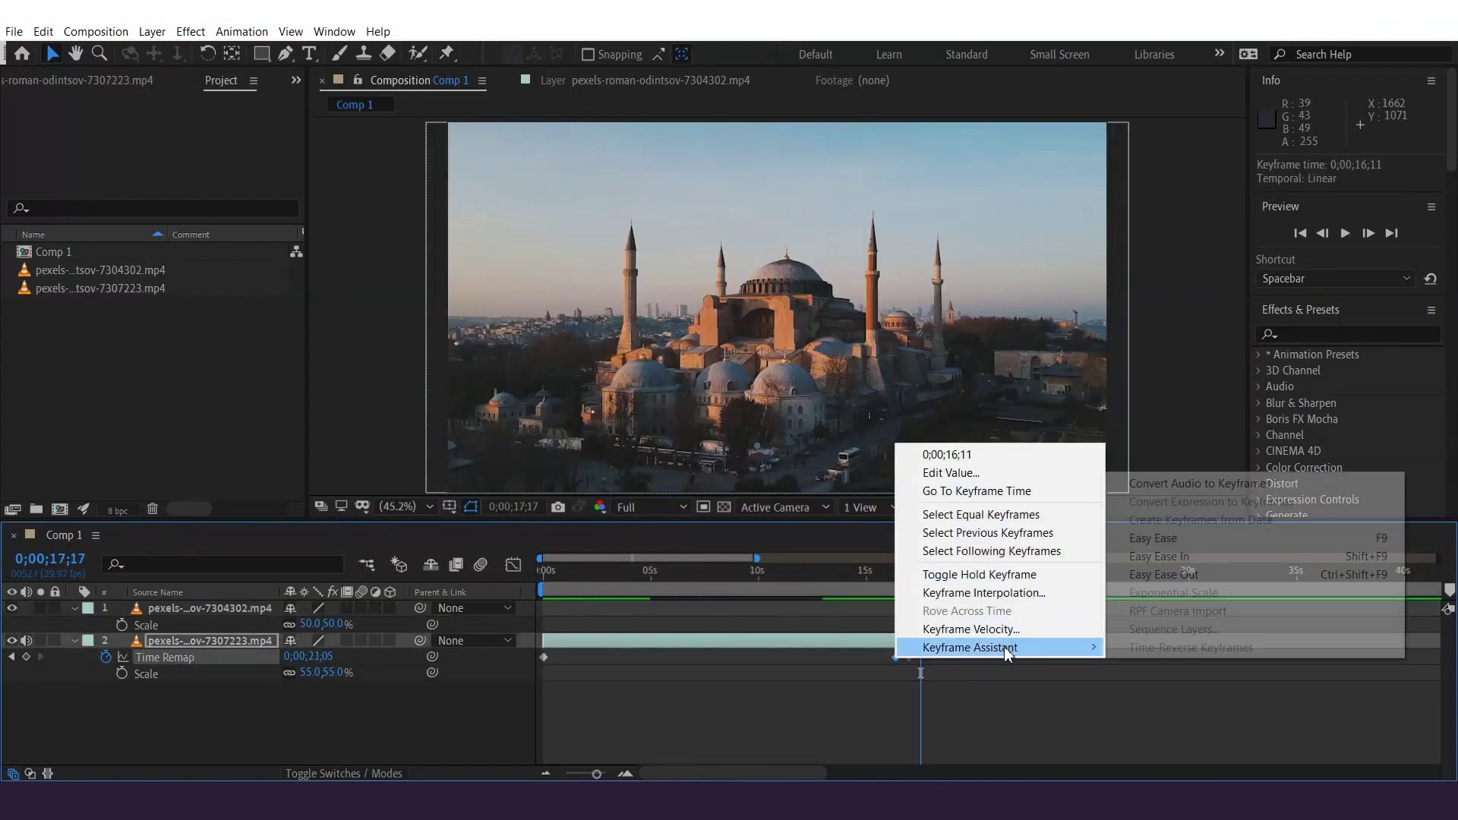
left_click(1146, 584)
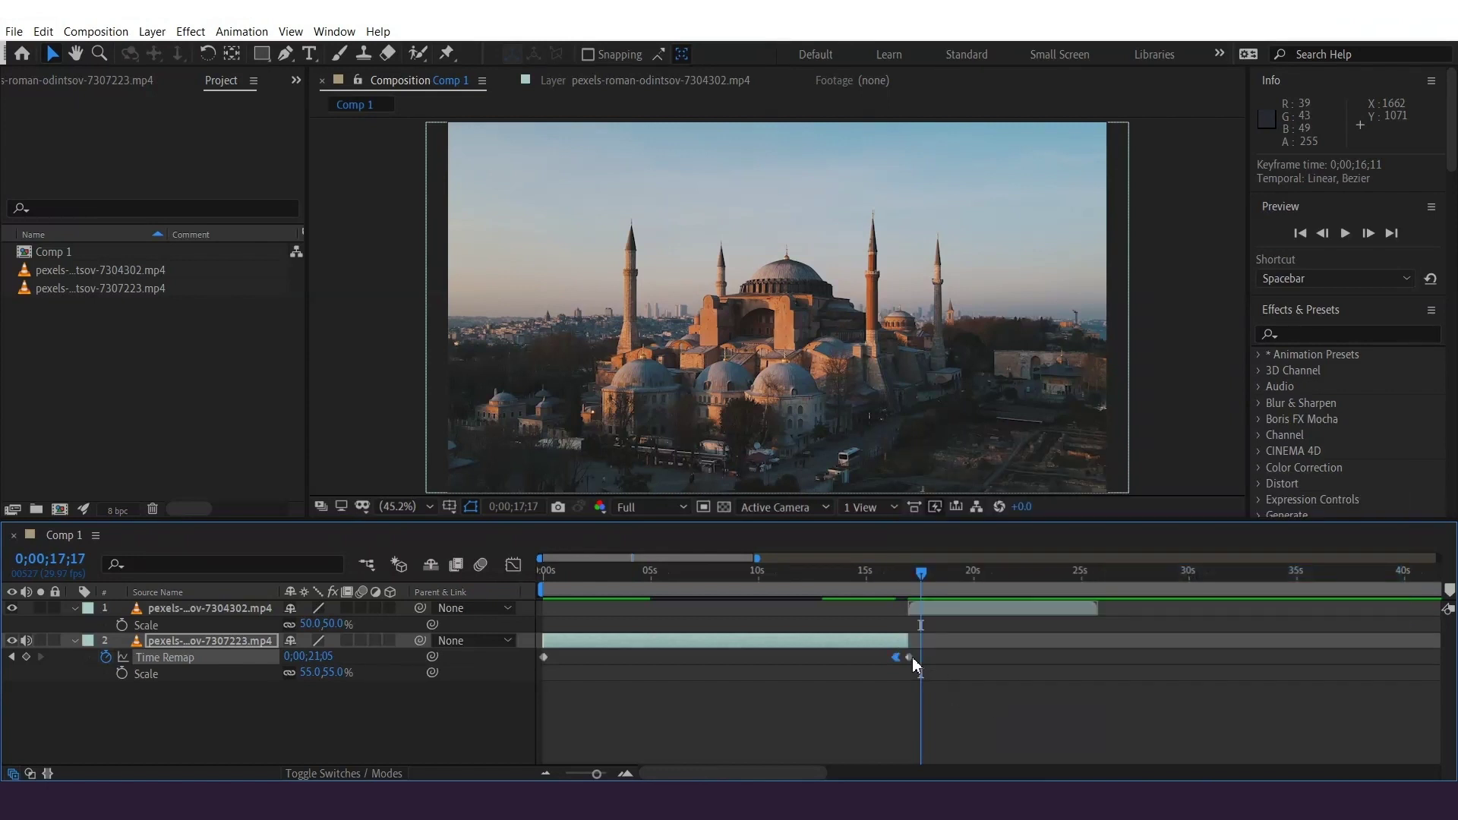
left_click(912, 658)
right_click(912, 657)
mouse_move(1017, 645)
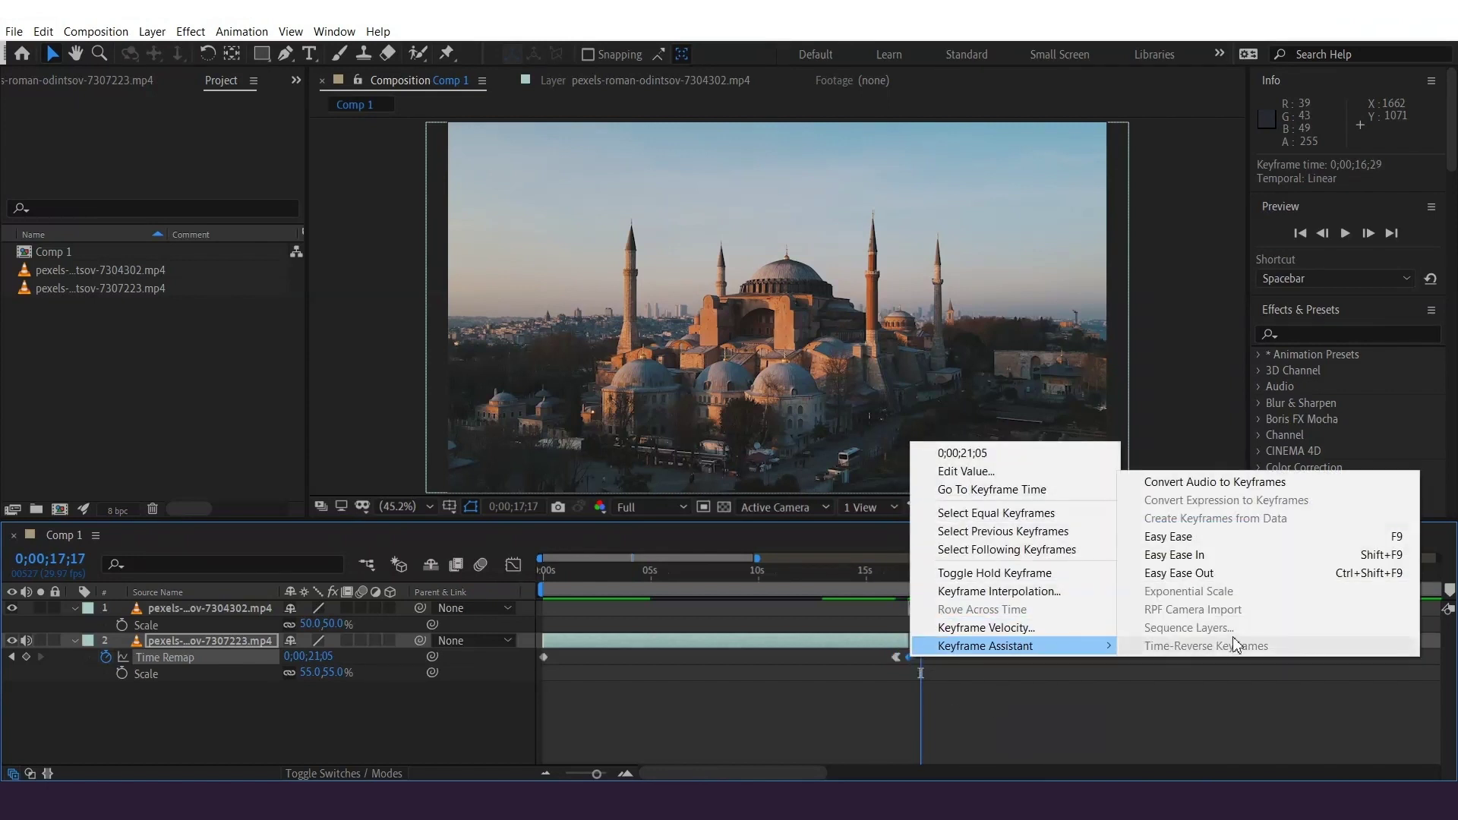
left_click(1184, 554)
left_click(900, 575)
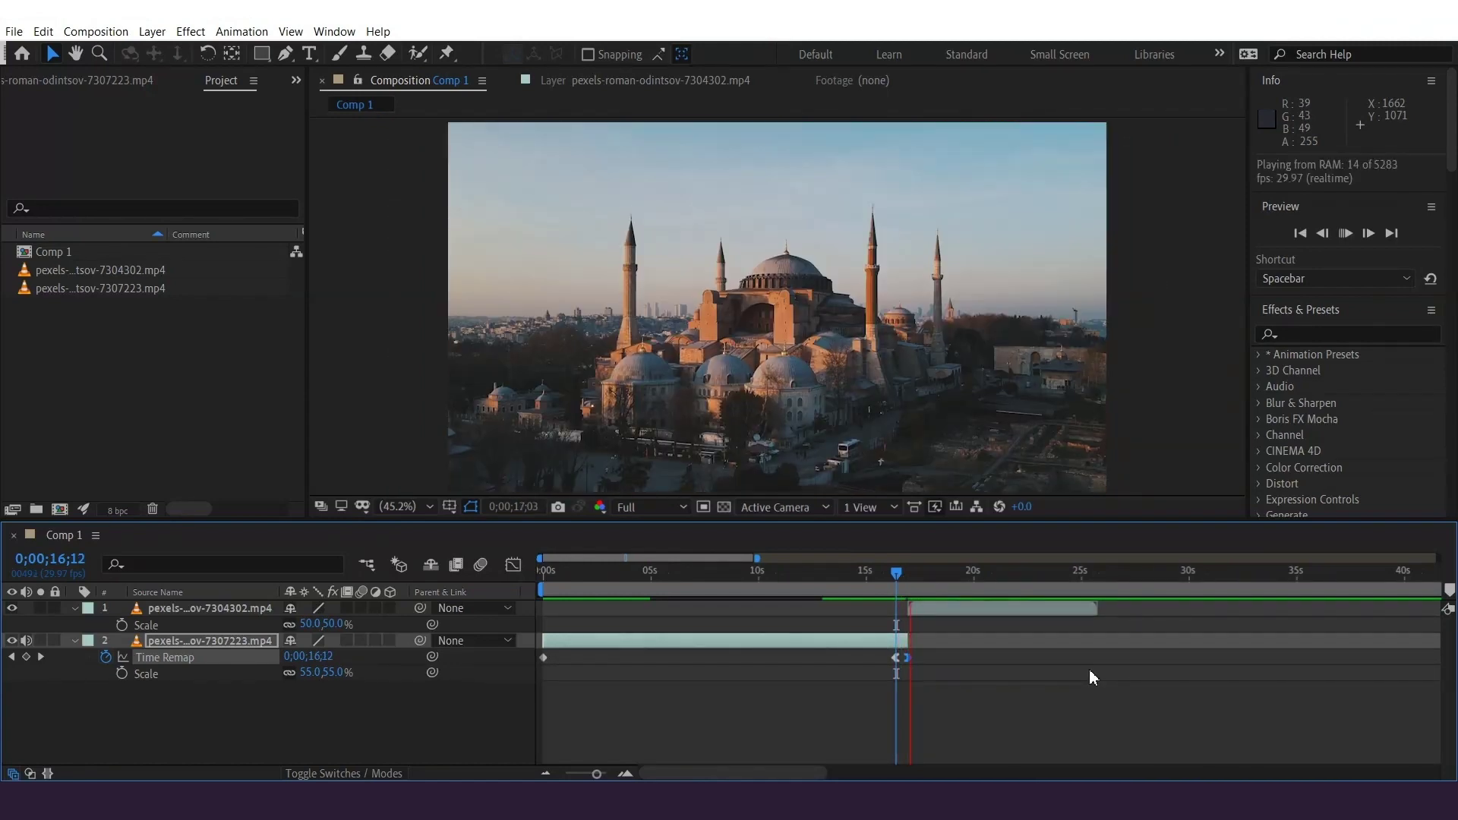
key("space")
key("shift+F3")
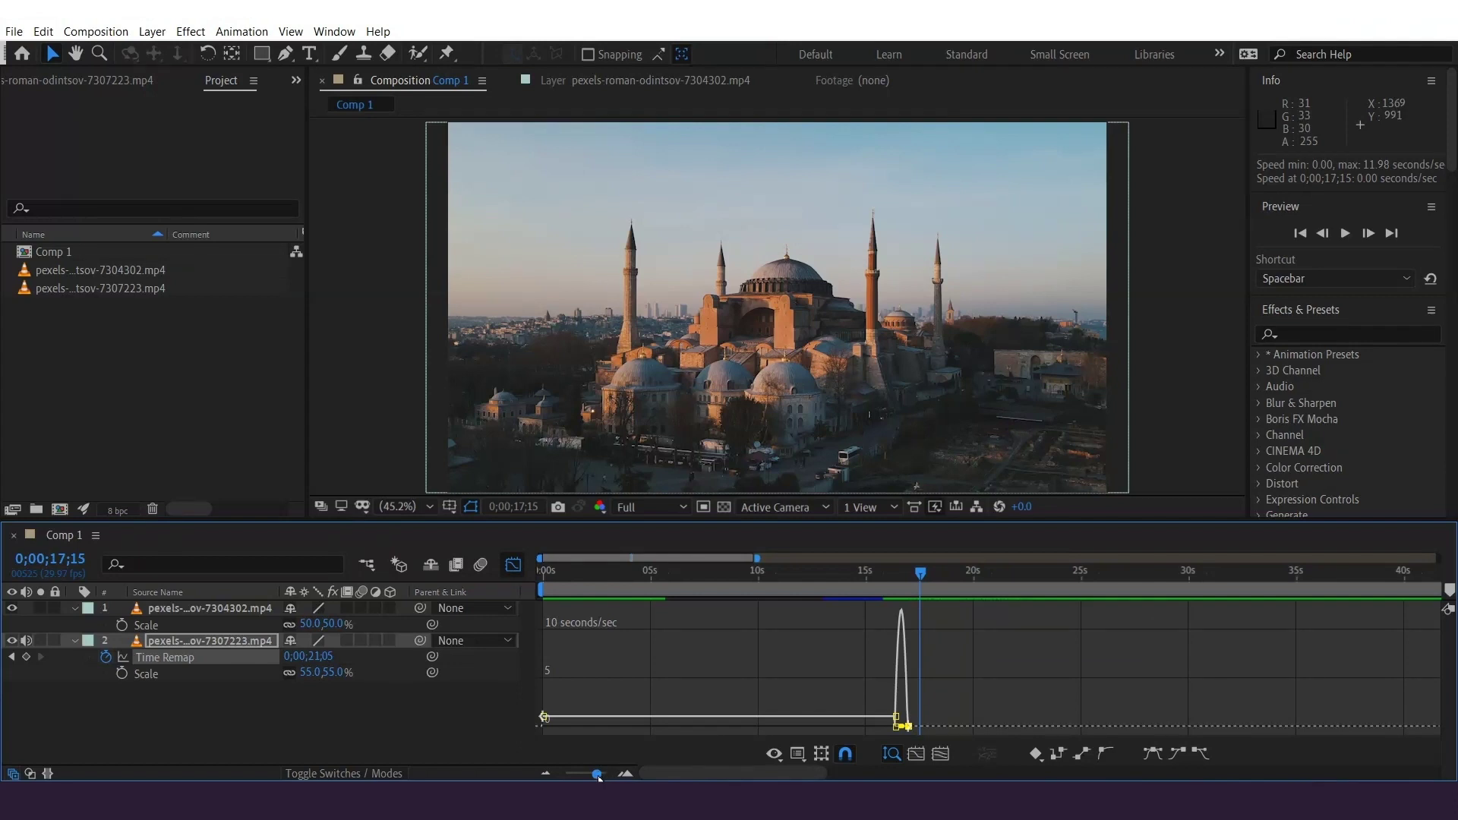
- Widen the 16;11 keyframe's influence to 59.48% for a steep ramp into the cut, and preview
left_click_drag(598, 776, 606, 776)
left_click_drag(1004, 584, 719, 584)
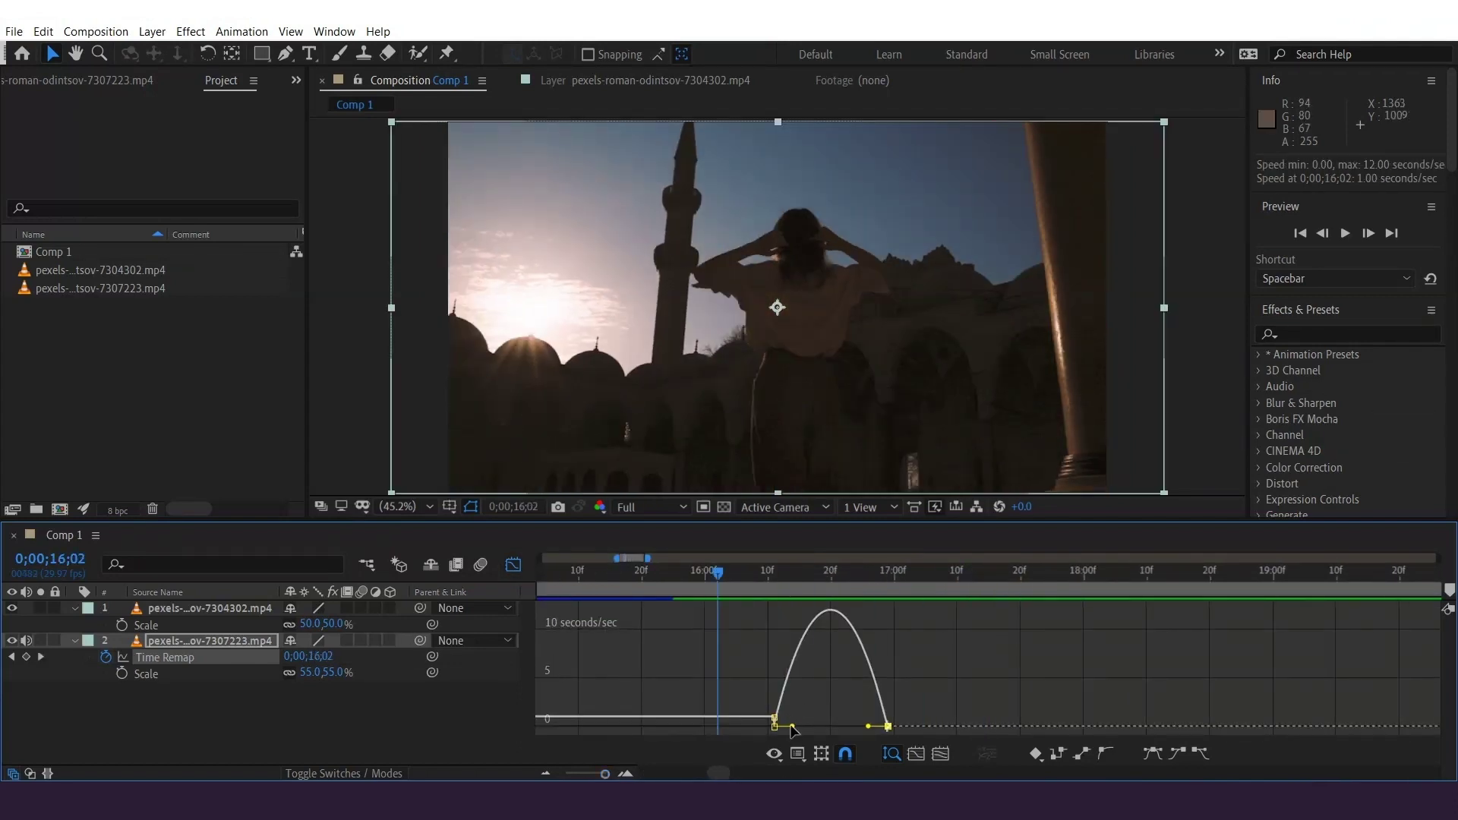
left_click_drag(791, 726, 899, 738)
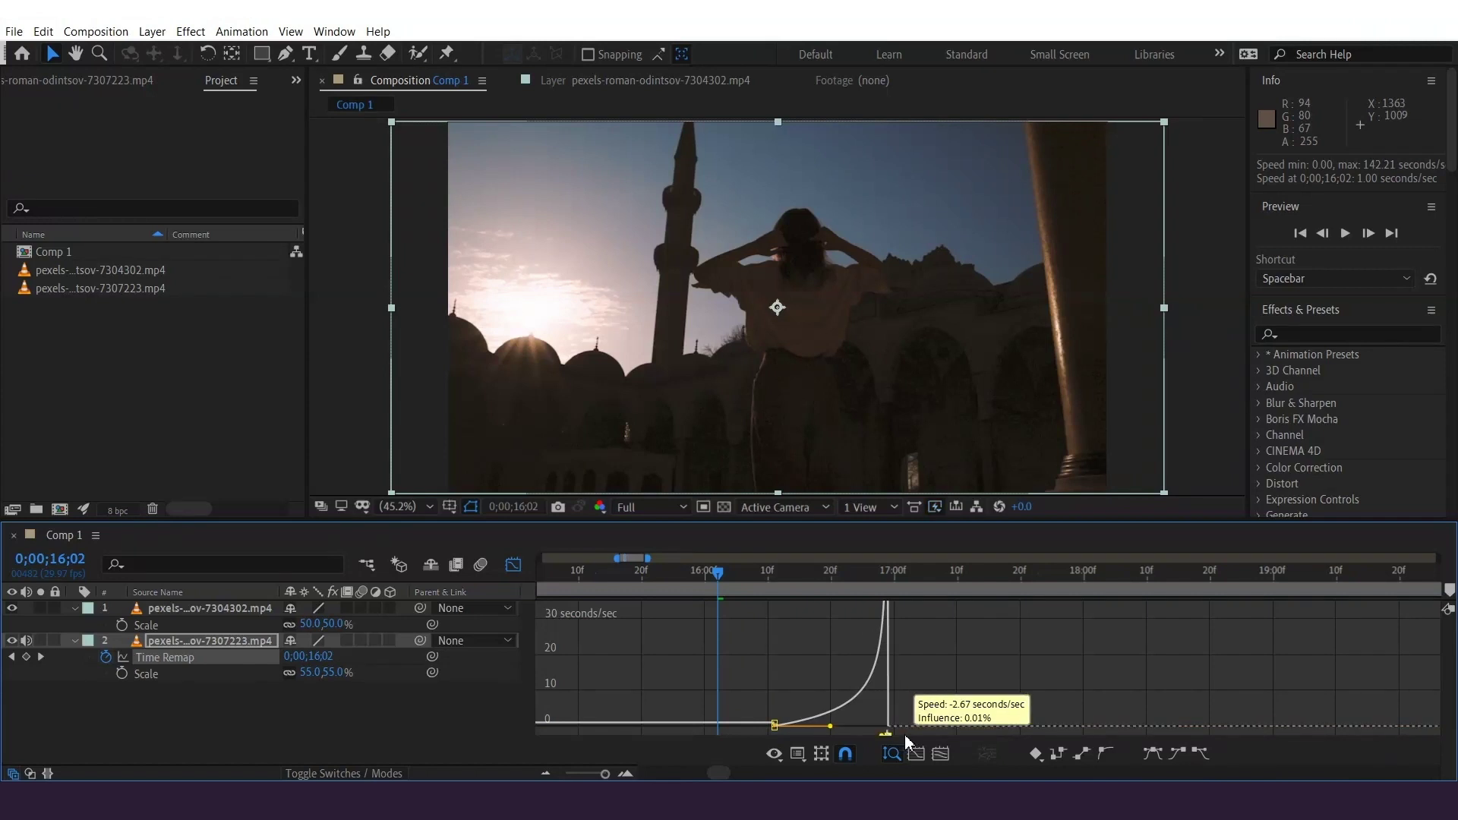
left_click_drag(896, 571, 686, 576)
key("space")
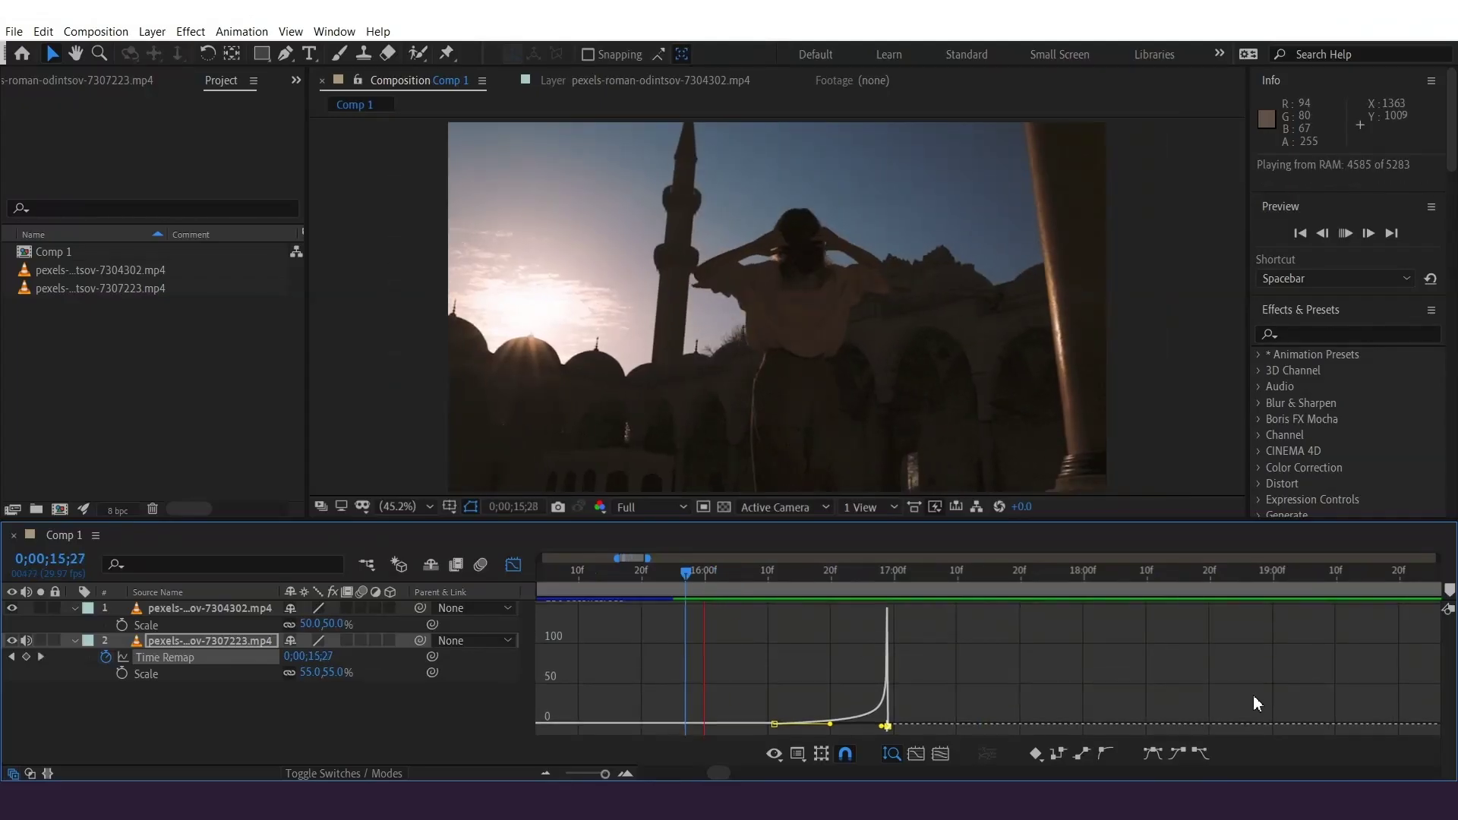
key("space")
- Move the woman clip's ramp keyframe to 0;00;16;12, previewing the transition along the way
left_click(513, 565)
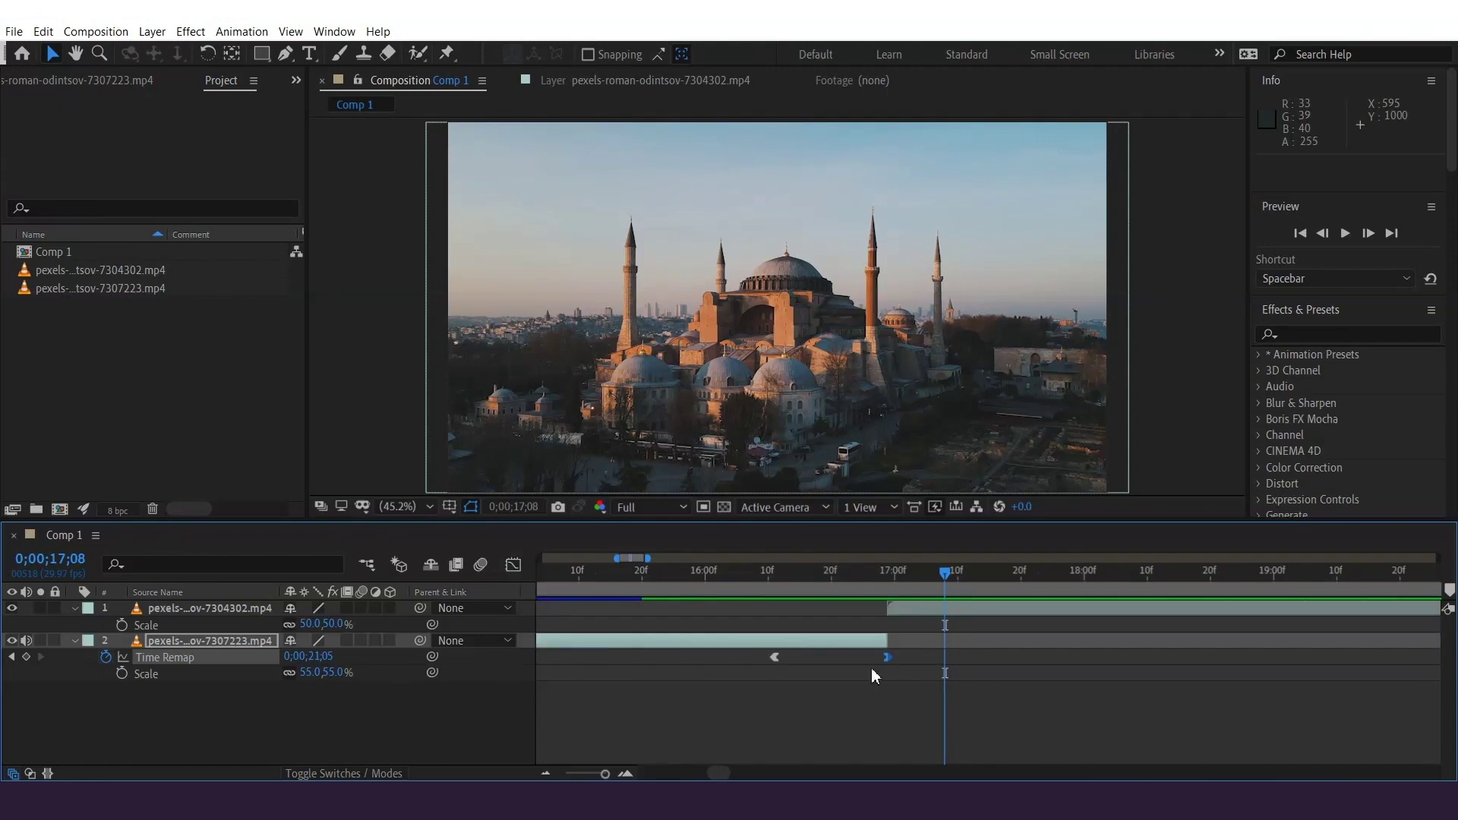
left_click_drag(775, 661, 788, 661)
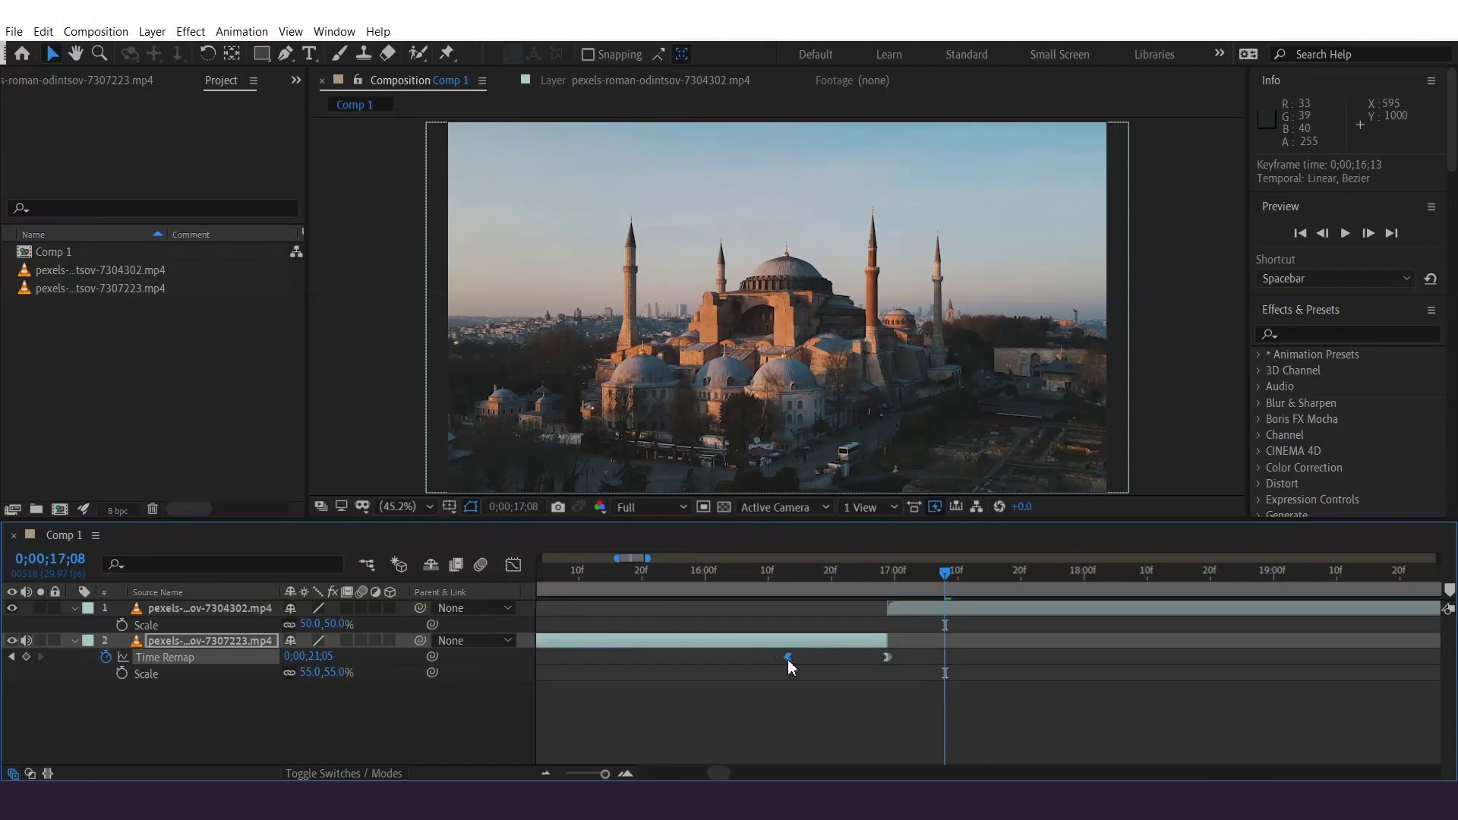
left_click(767, 571)
key("space")
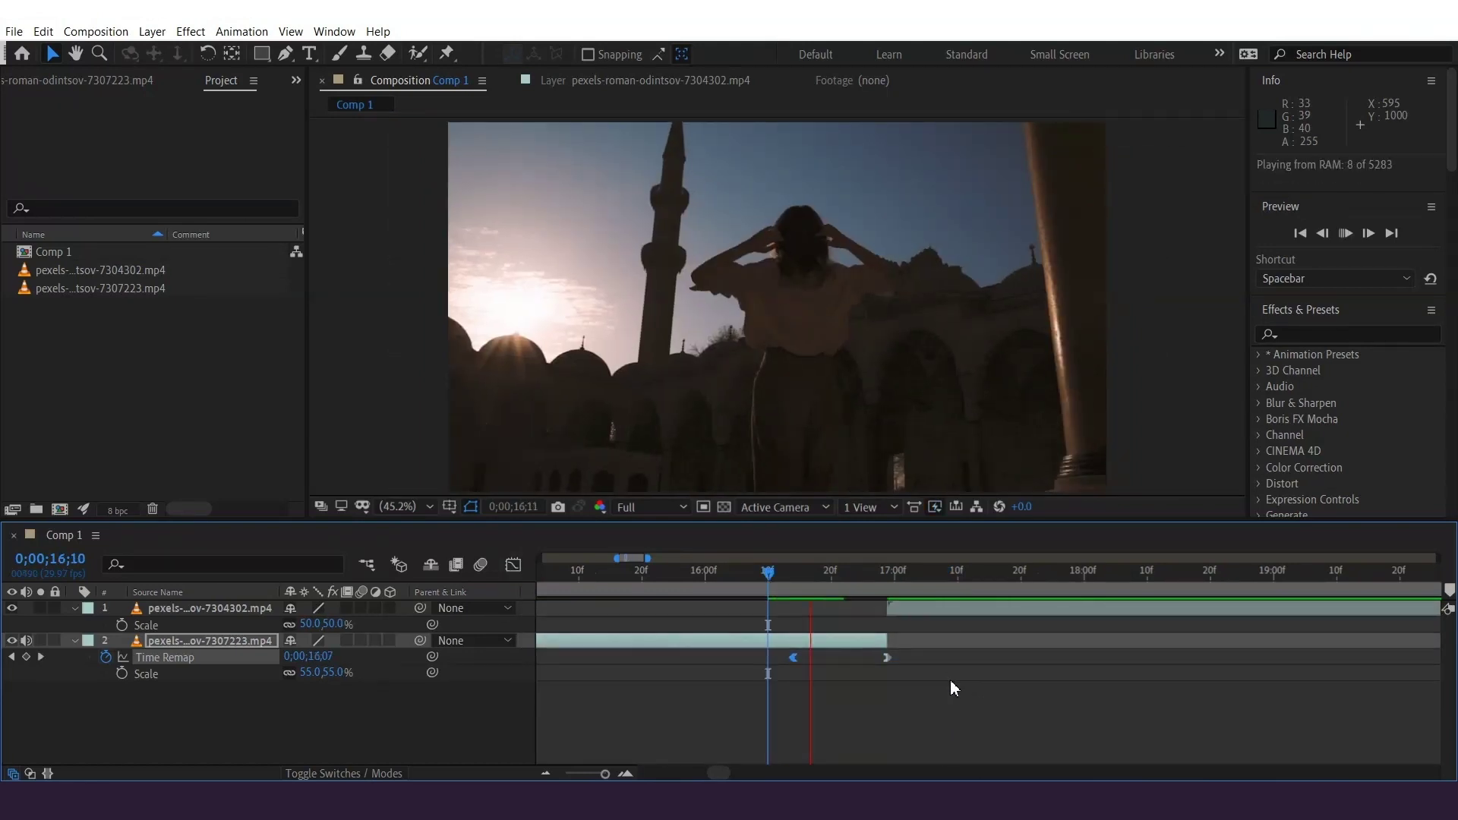
left_click_drag(794, 658, 784, 661)
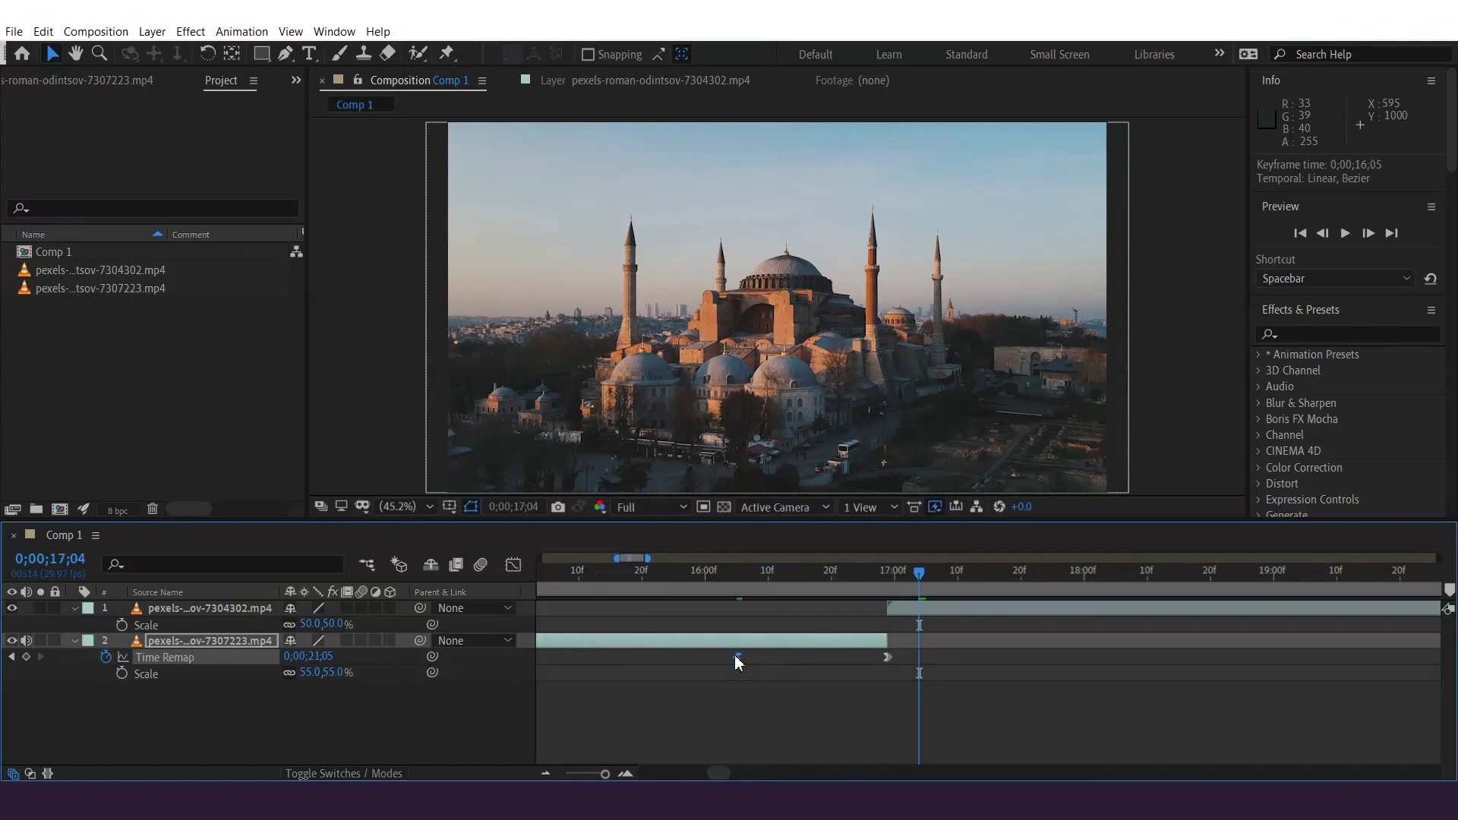
left_click(673, 571)
key("space")
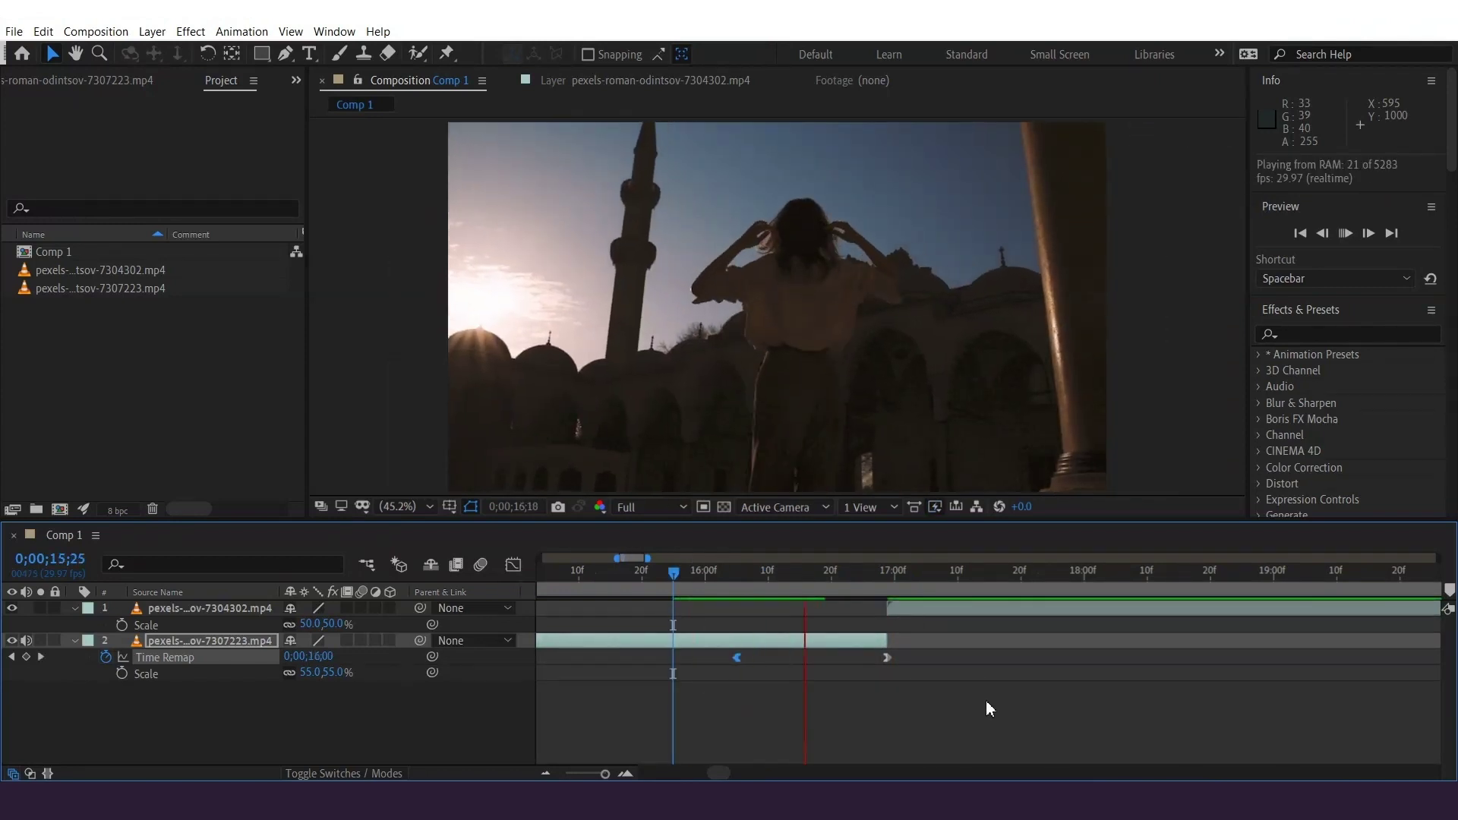
key("space")
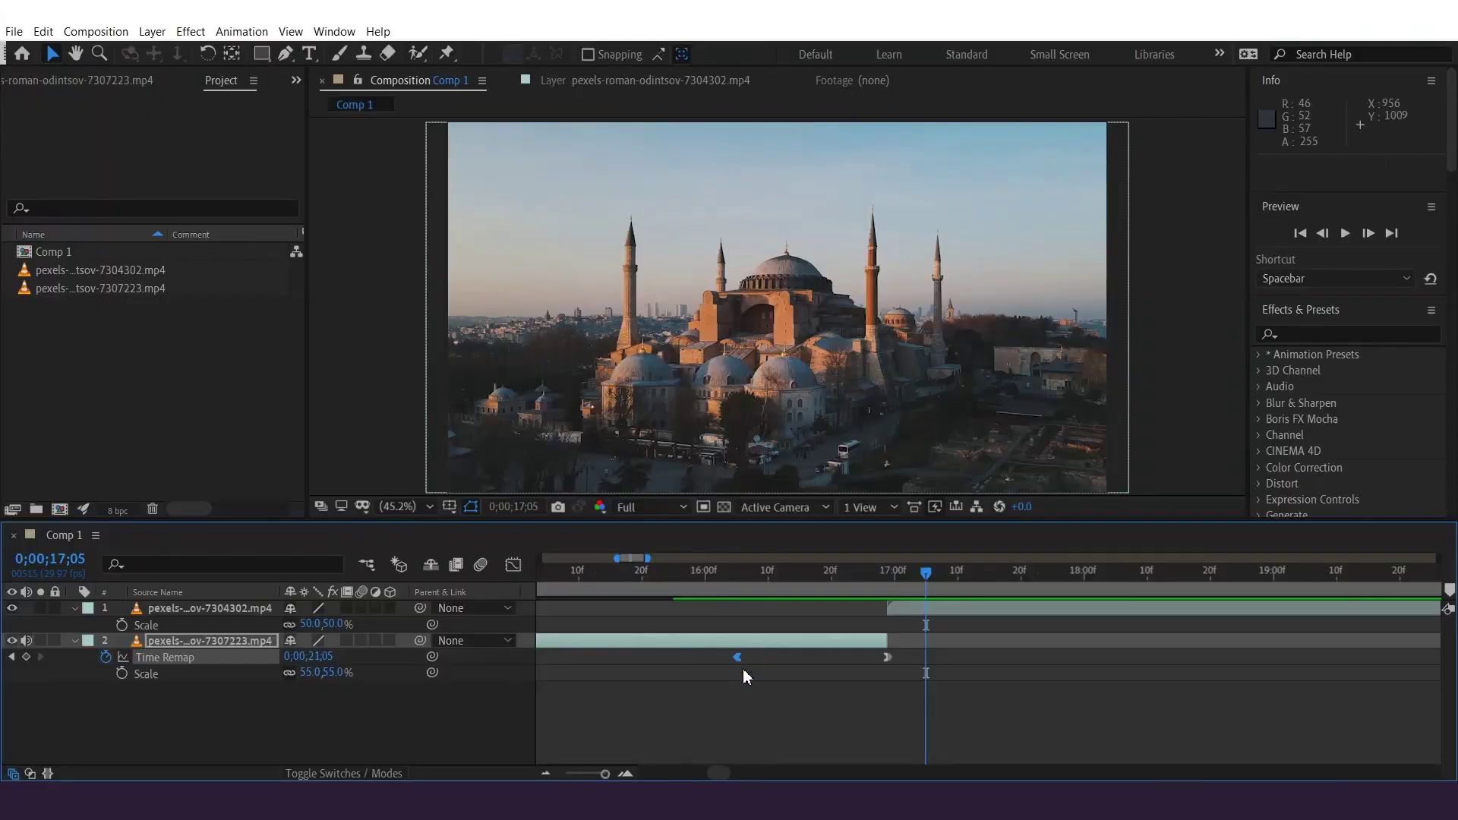
left_click_drag(736, 658, 780, 659)
key("space")
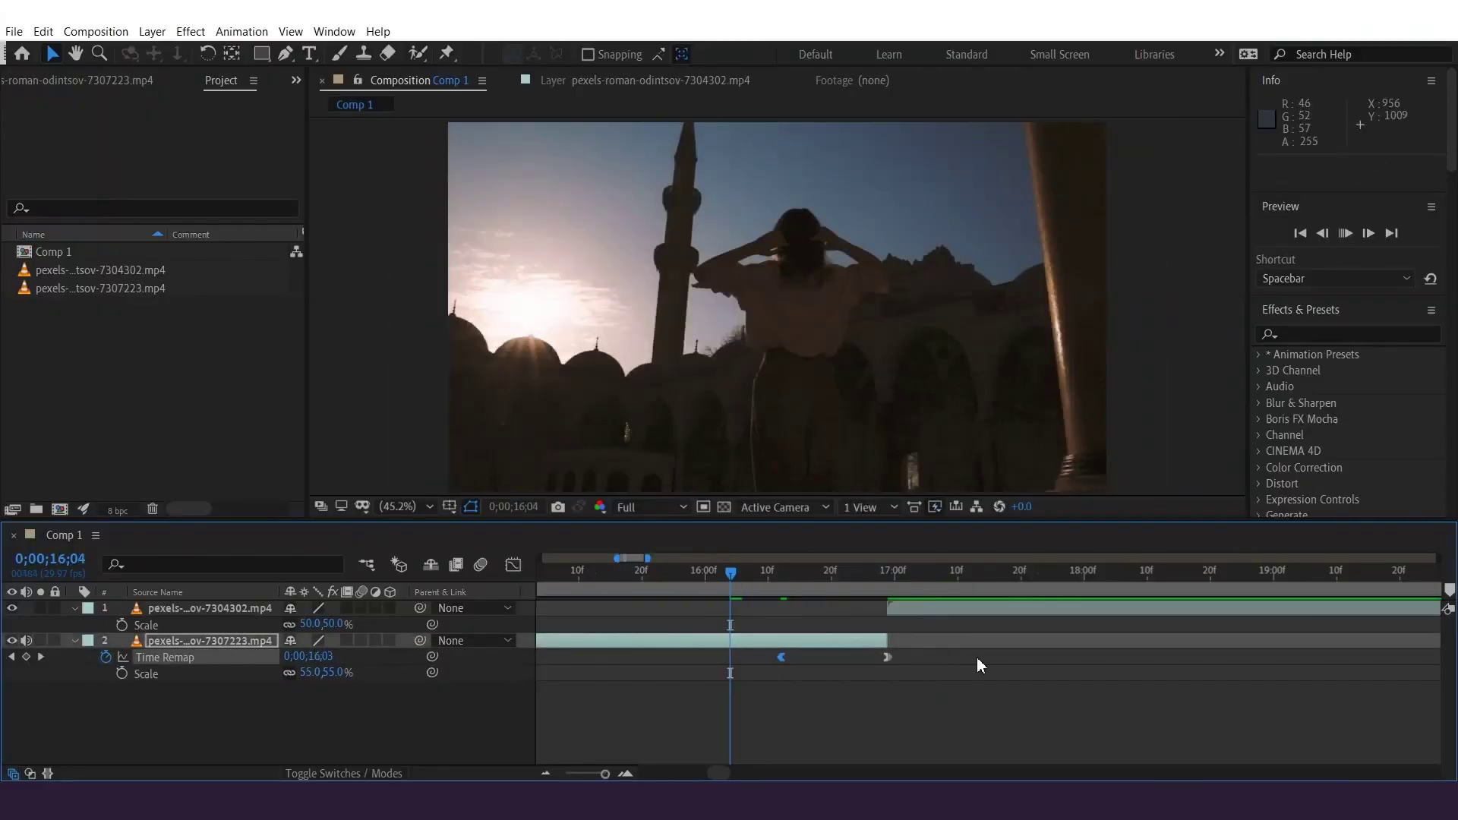
- Apply Easy Ease to the ramp keyframe and preview the eased transition from about 16;10
right_click(781, 658)
mouse_move(855, 644)
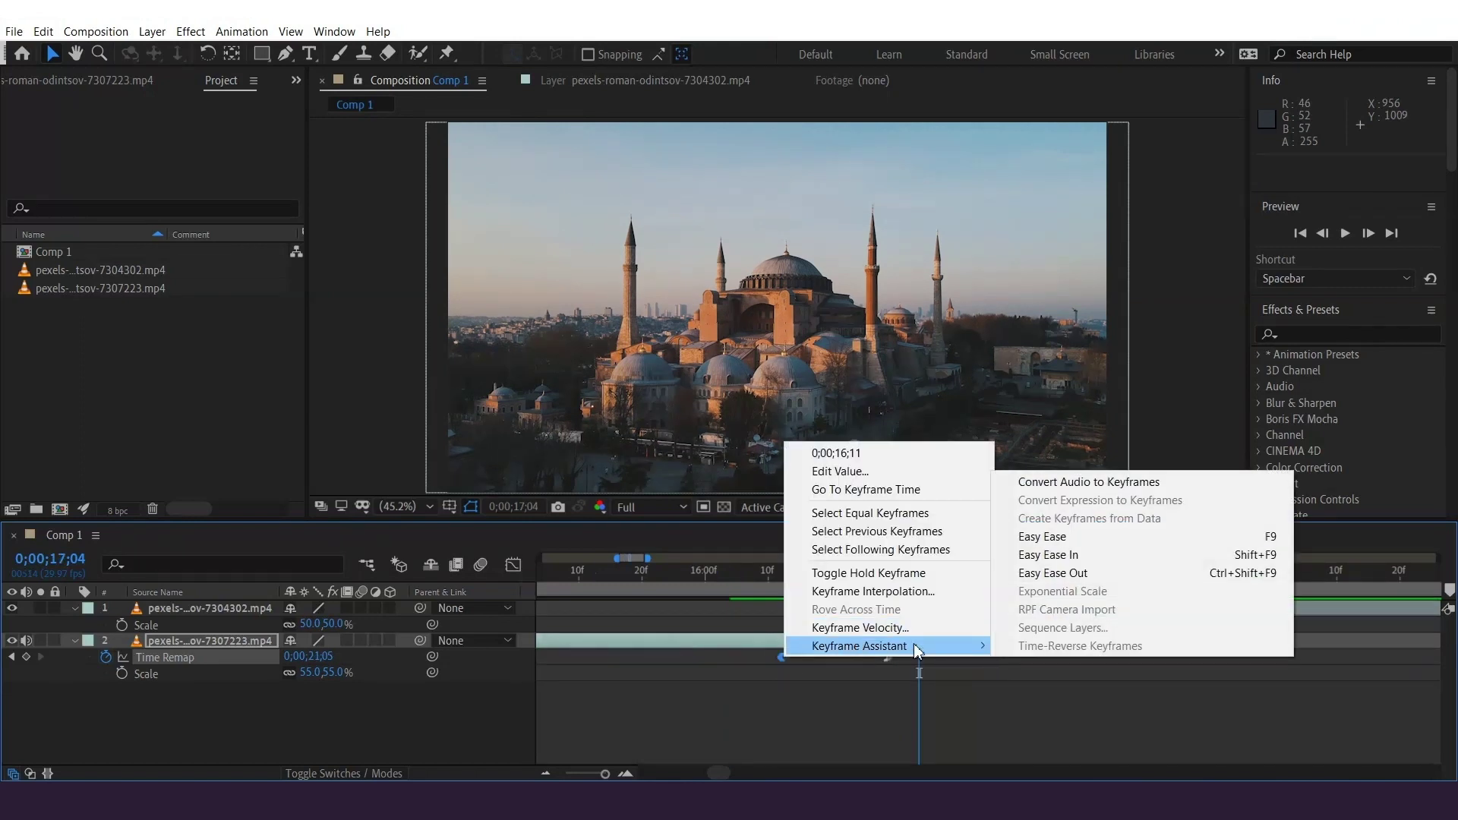
left_click(1033, 573)
left_click(754, 575)
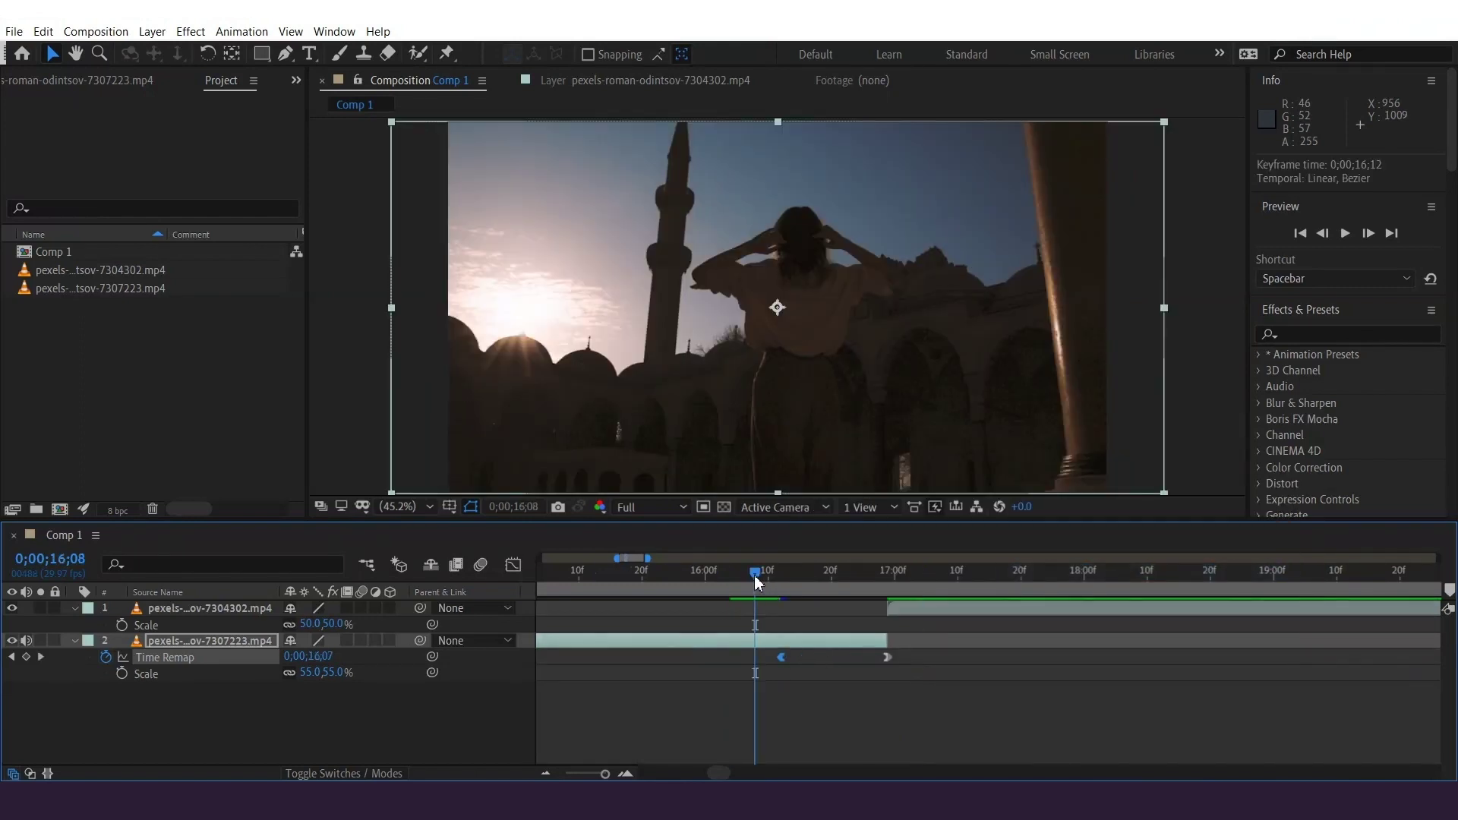
key("space")
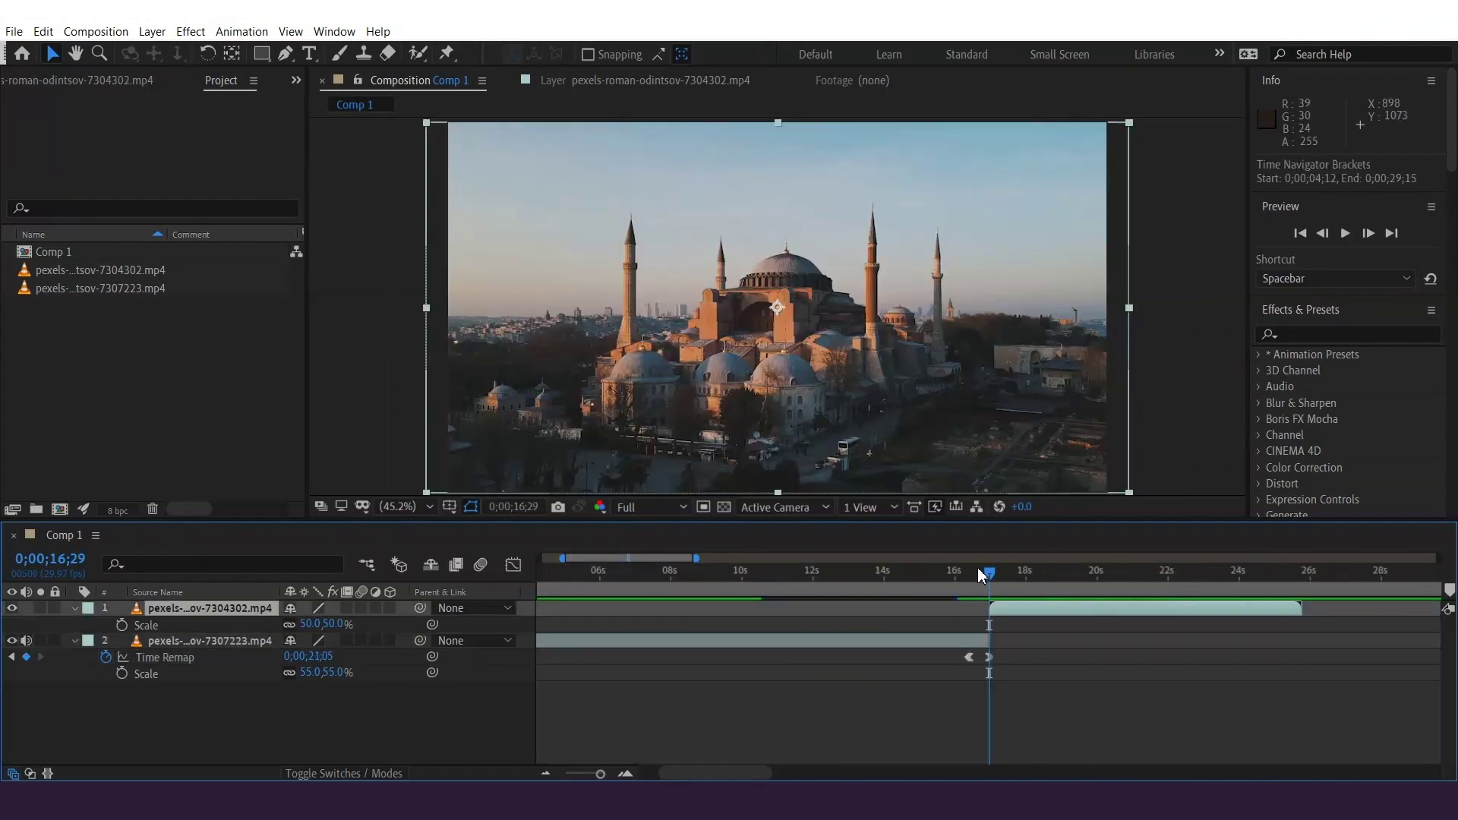
left_click(977, 574)
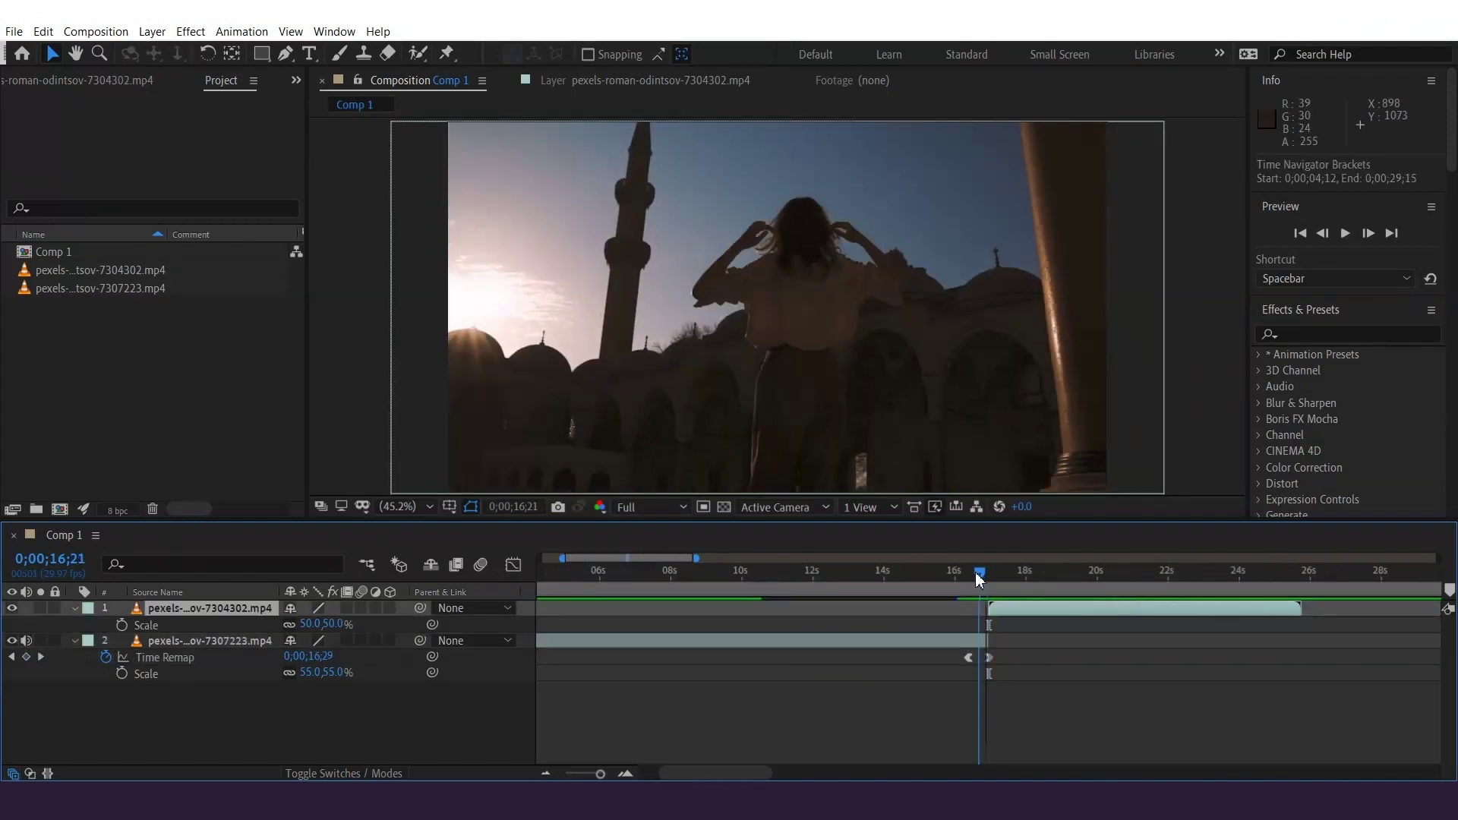
left_click(1003, 575)
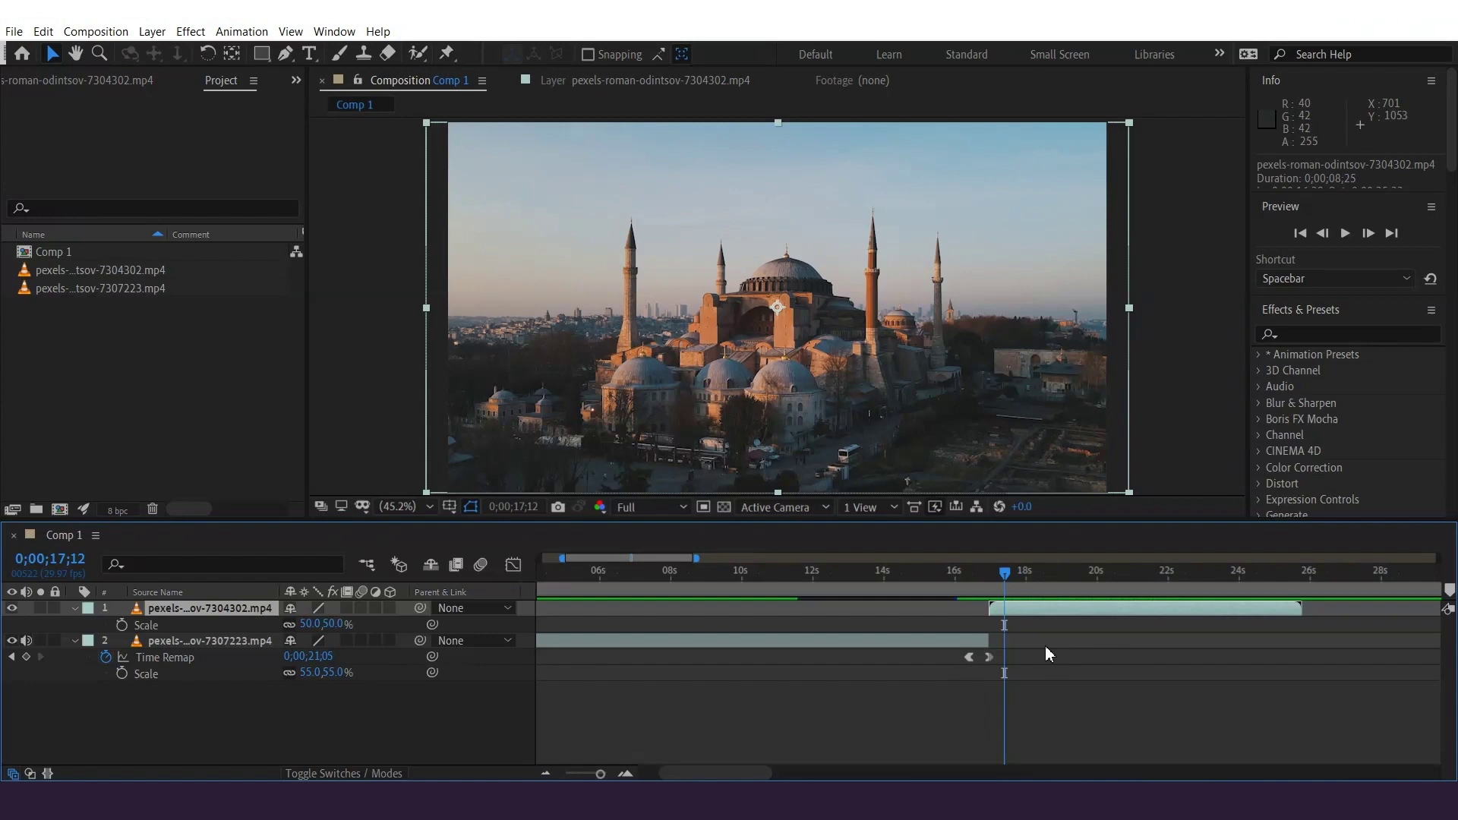
- Enable time remapping on the Hagia Sophia clip
right_click(1014, 608)
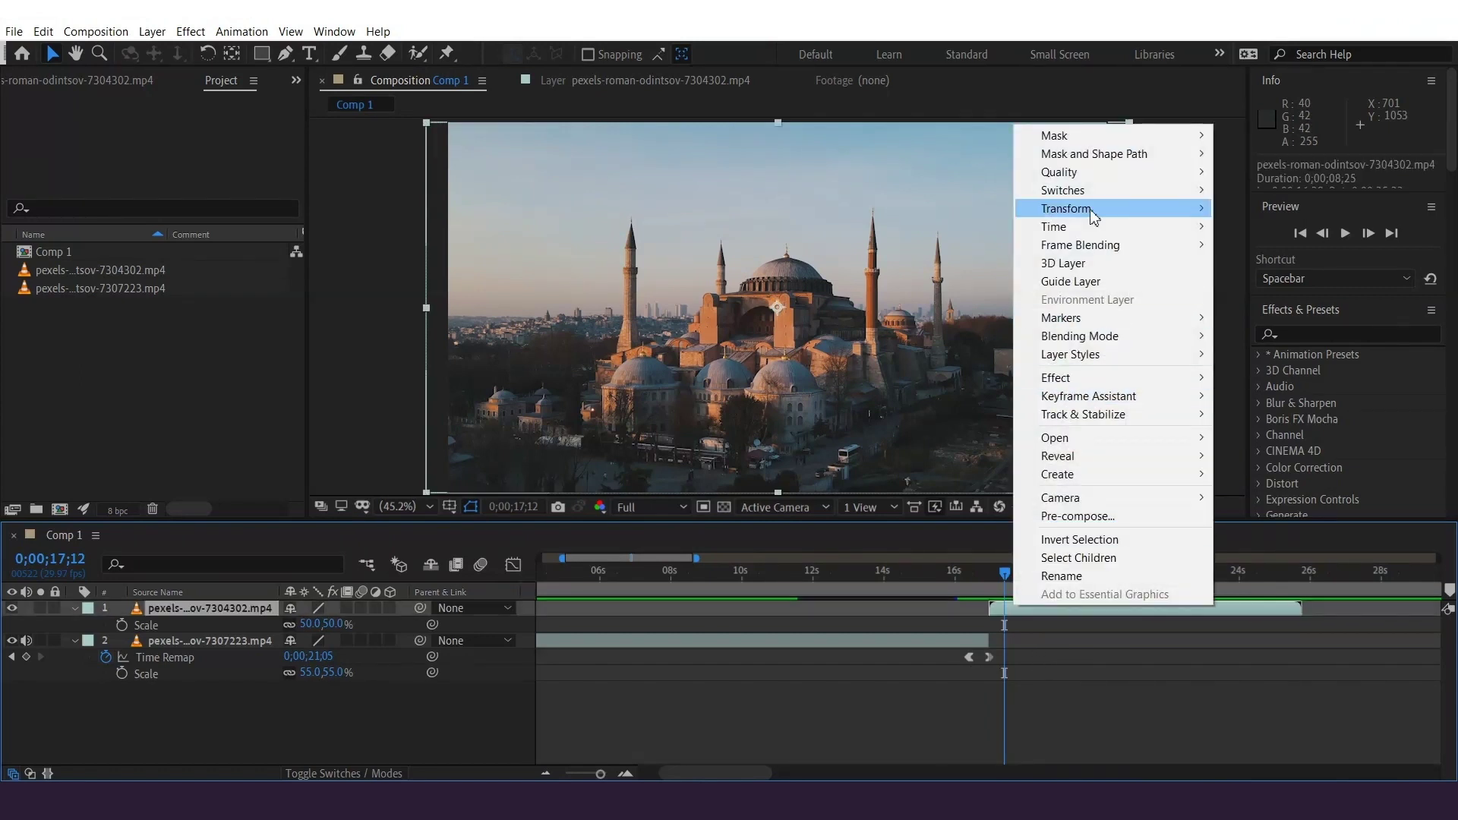
mouse_move(1098, 227)
left_click(806, 229)
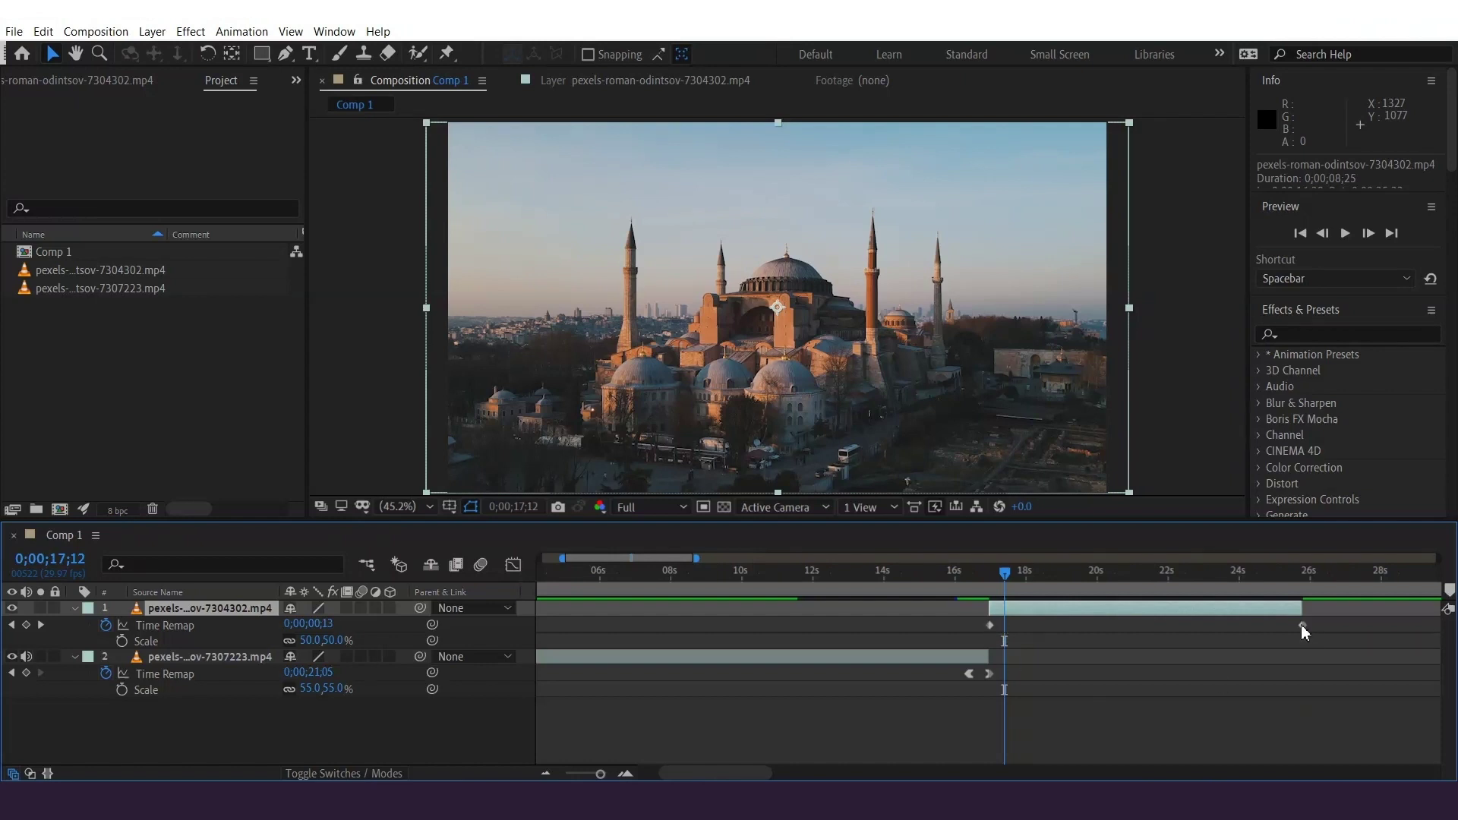
- Add a Time Remap keyframe and slide it near the Hagia Sophia clip's start, around 17;25
mouse_move(1004, 577)
left_mouse_down()
mouse_move(971, 579)
mouse_move(1018, 599)
mouse_move(1034, 581)
mouse_move(1019, 590)
left_mouse_up()
key("Page_Up")
key("Page_Up")
key("Page_Up")
key("Page_Up")
key("Page_Up")
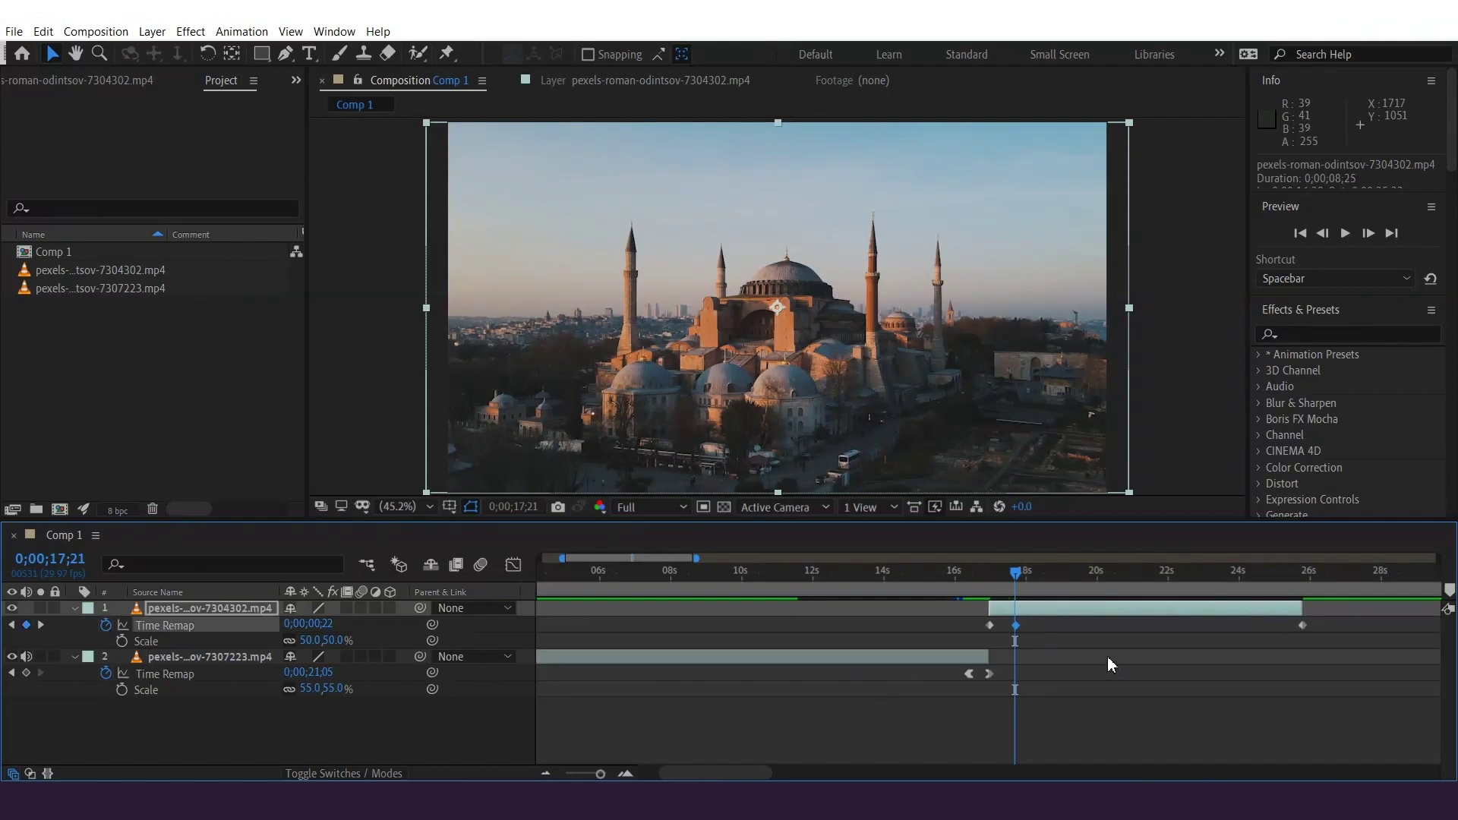
key("ctrl+z")
left_click_drag(1019, 585, 1075, 589)
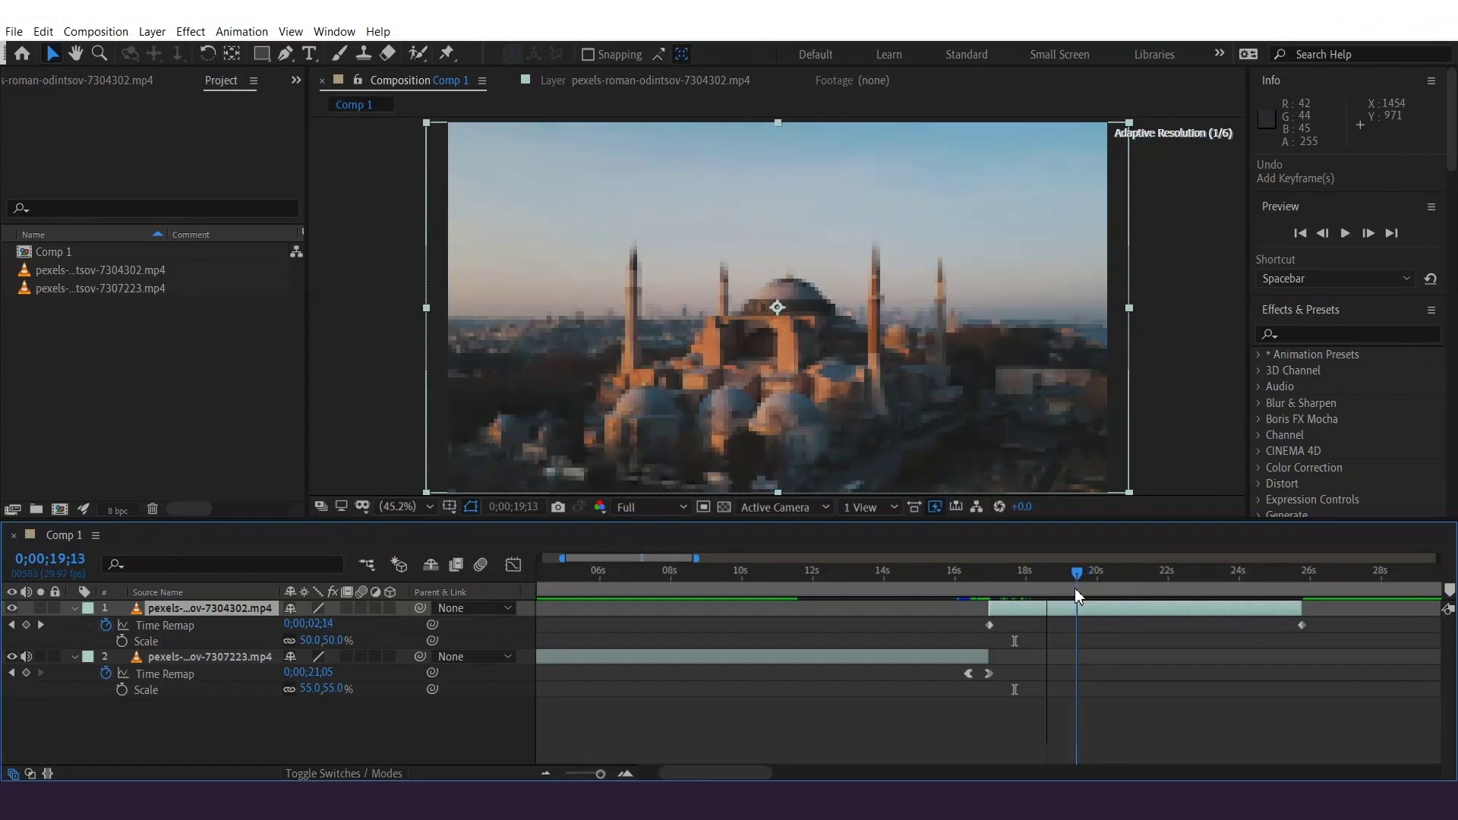
left_click(26, 624)
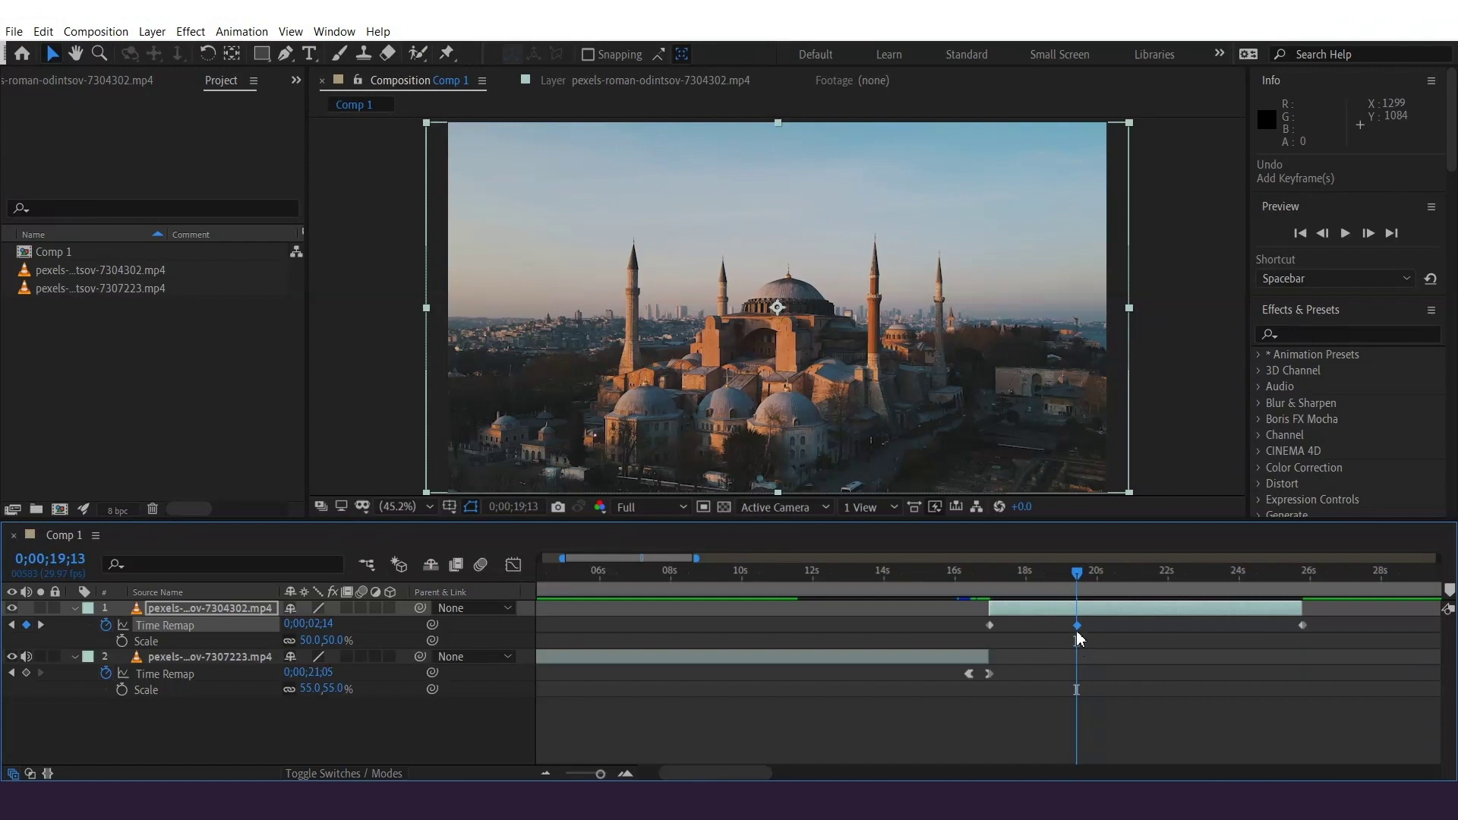
left_click(993, 577)
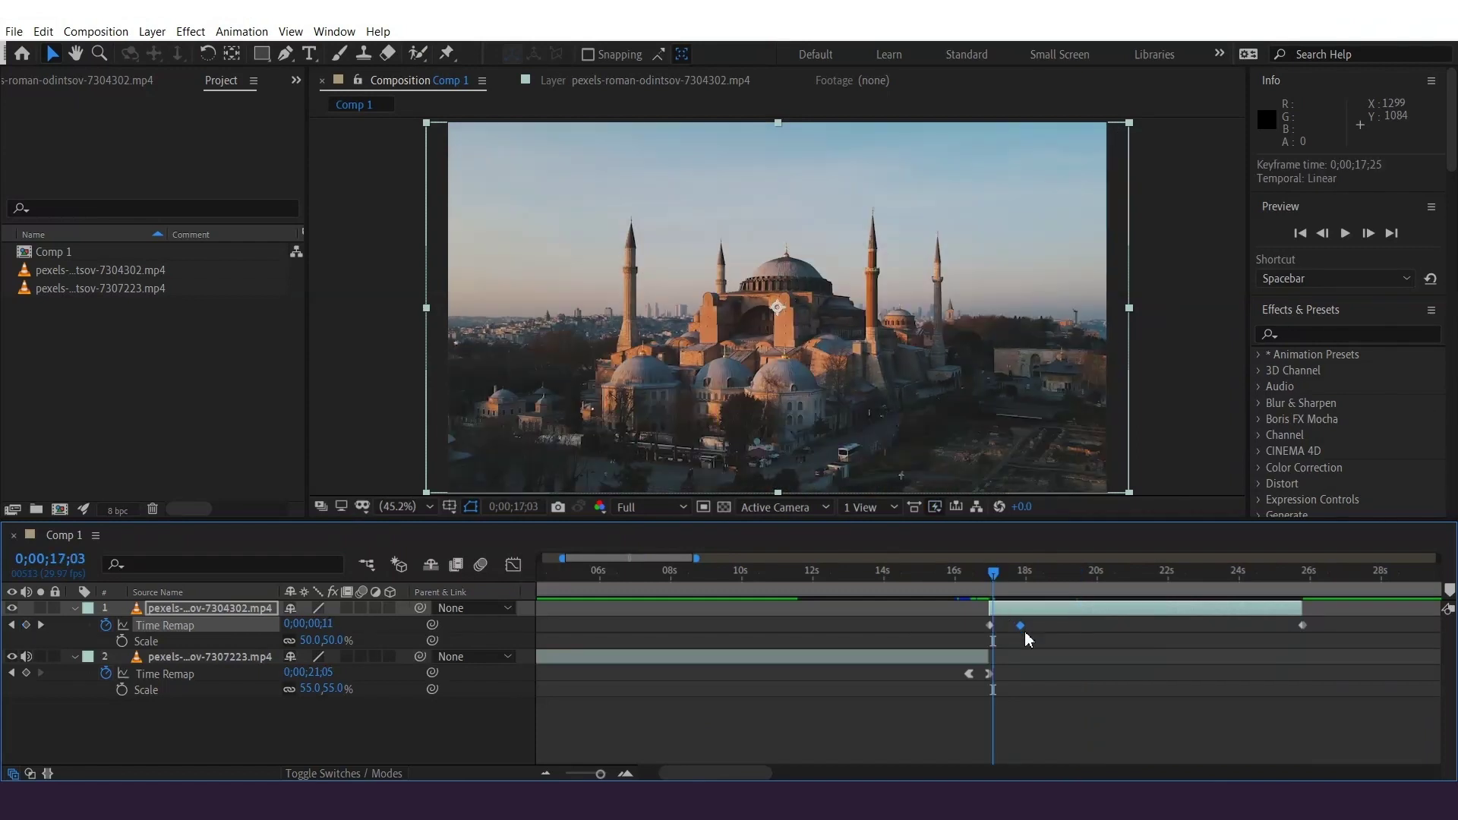
left_click_drag(1029, 625, 1010, 630)
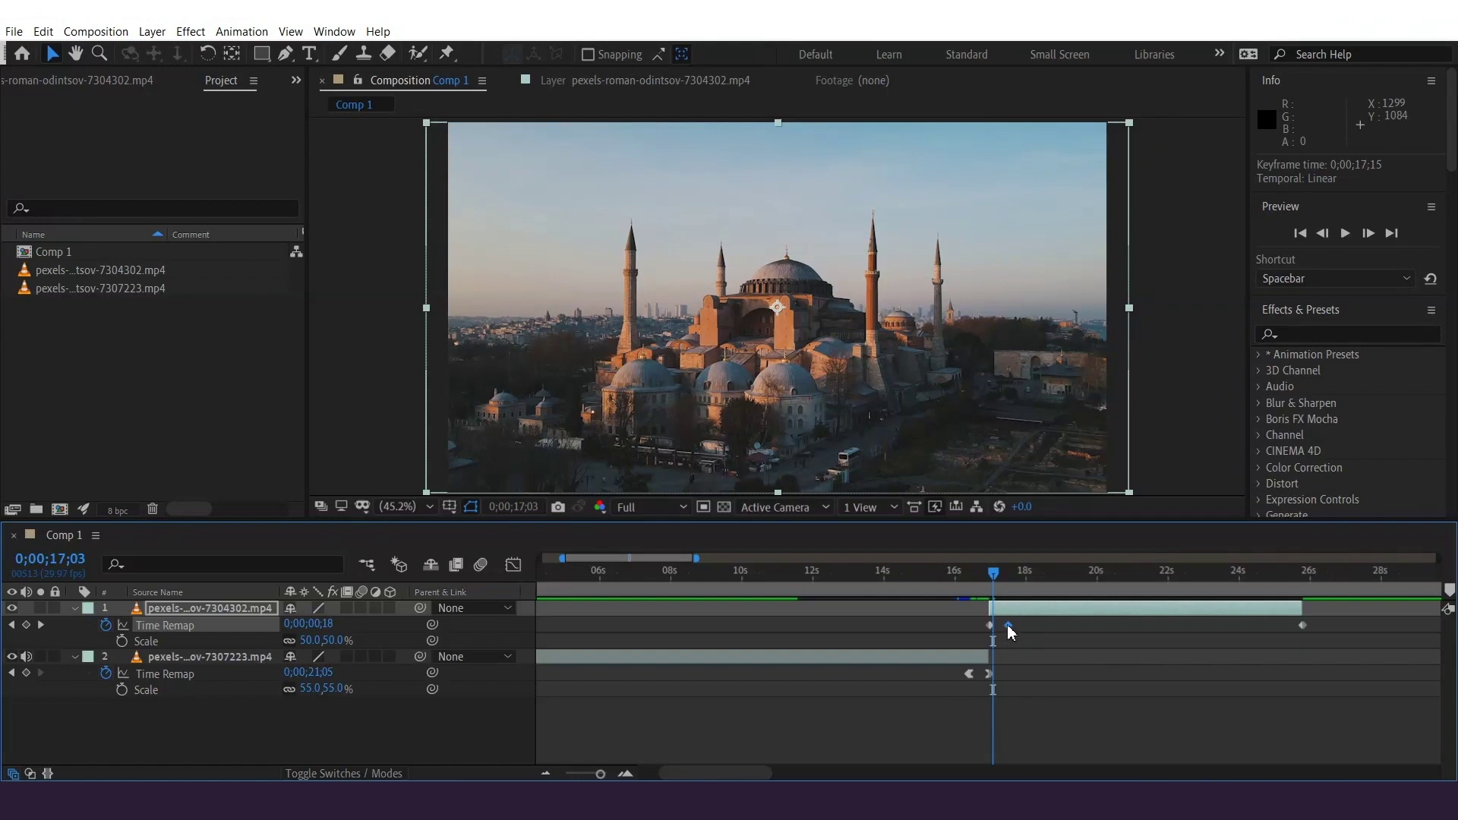
key("j")
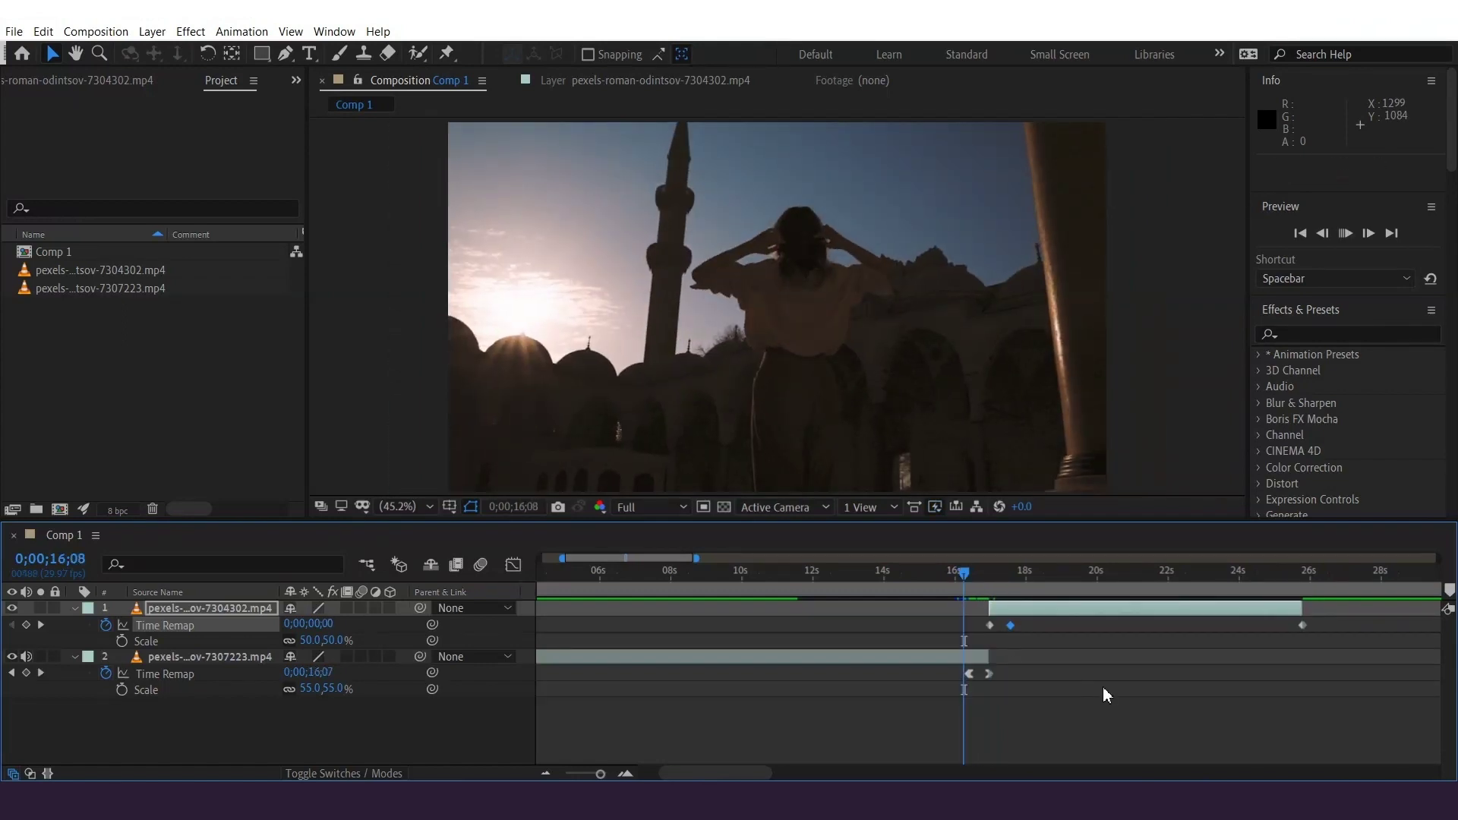
- Preview the transition from 15;07 and again from 16;05
left_click(953, 575)
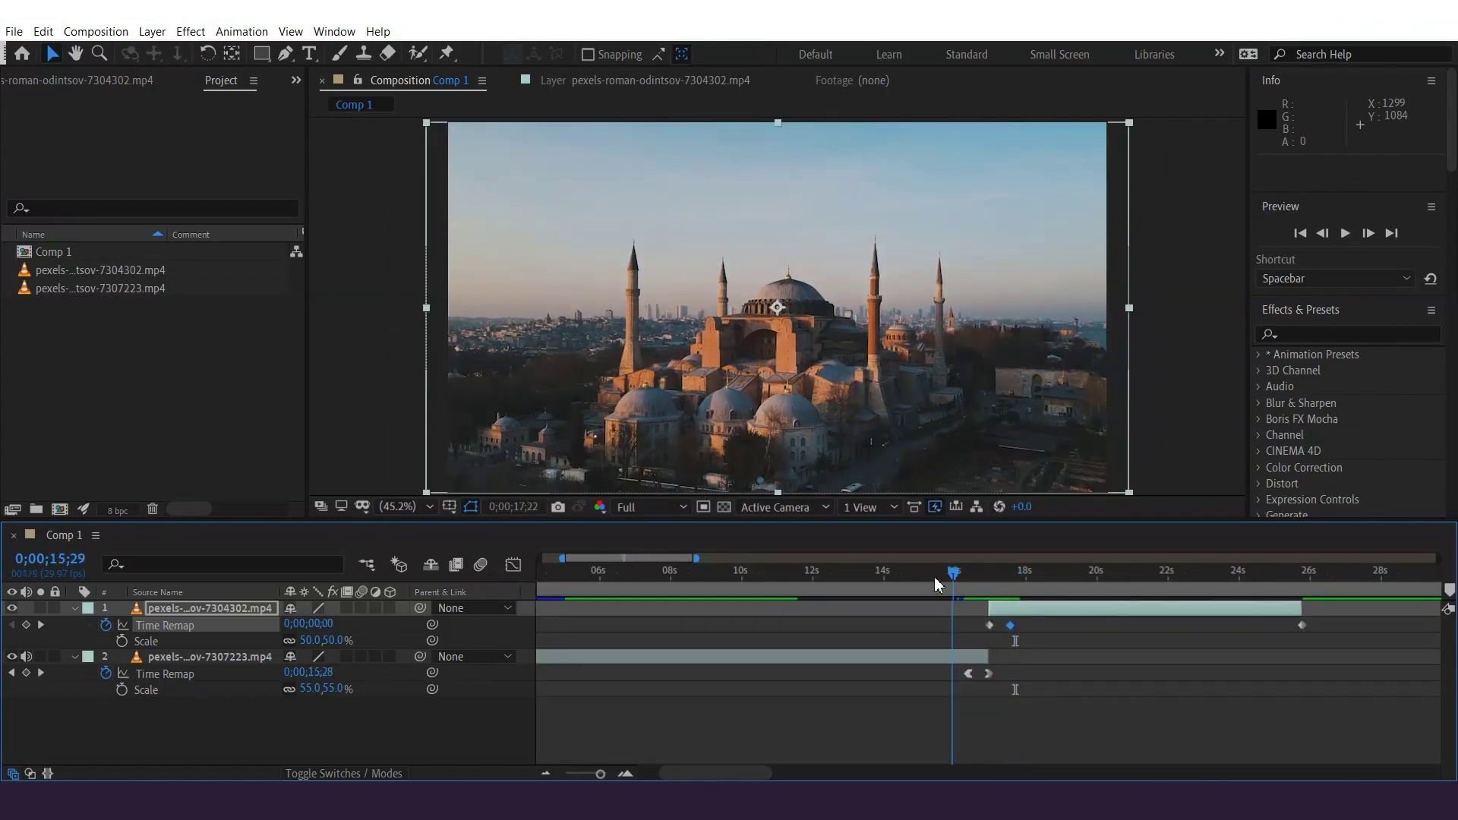
left_click(930, 576)
key("space")
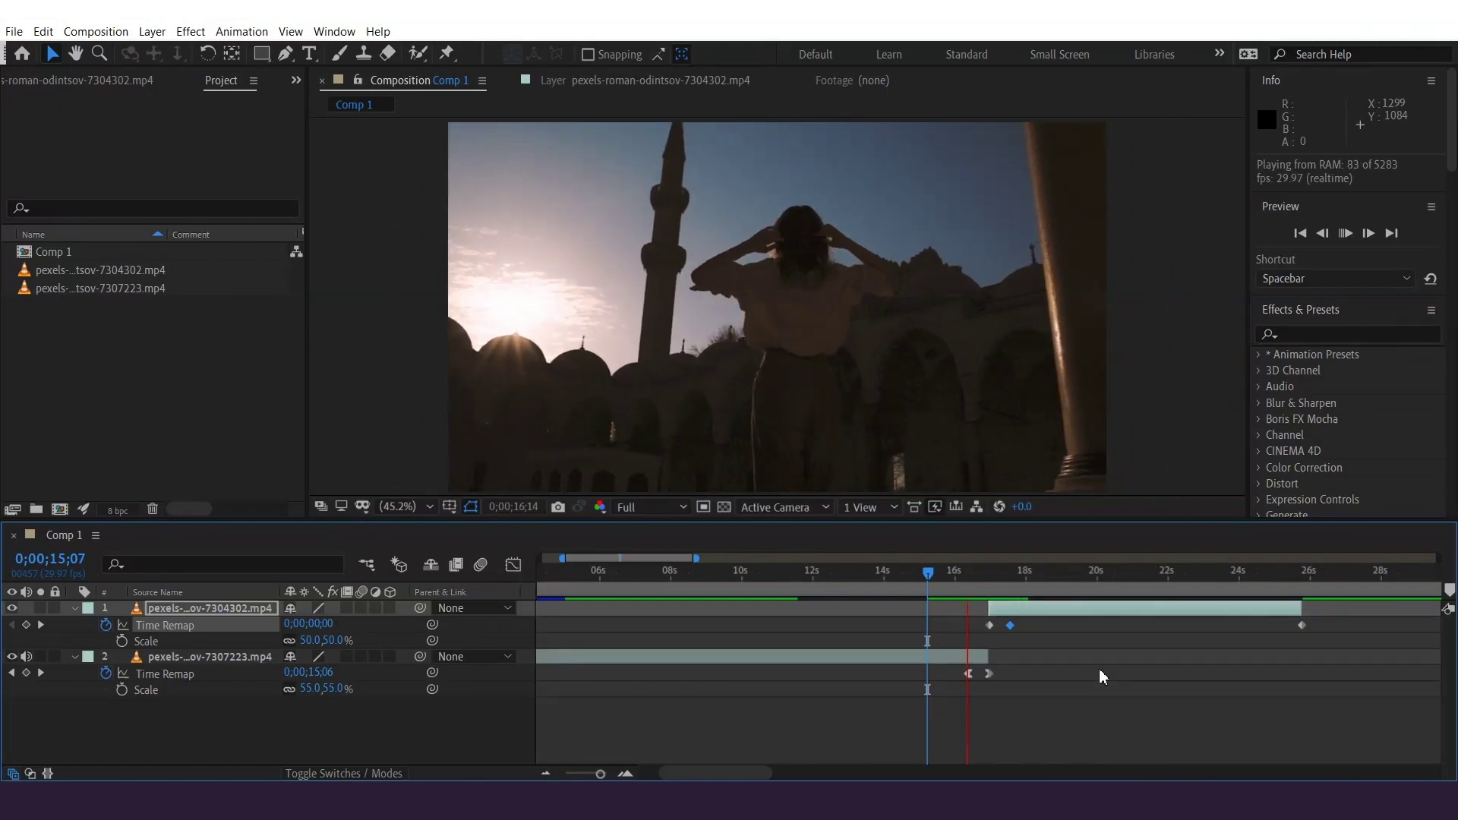
left_click(941, 575)
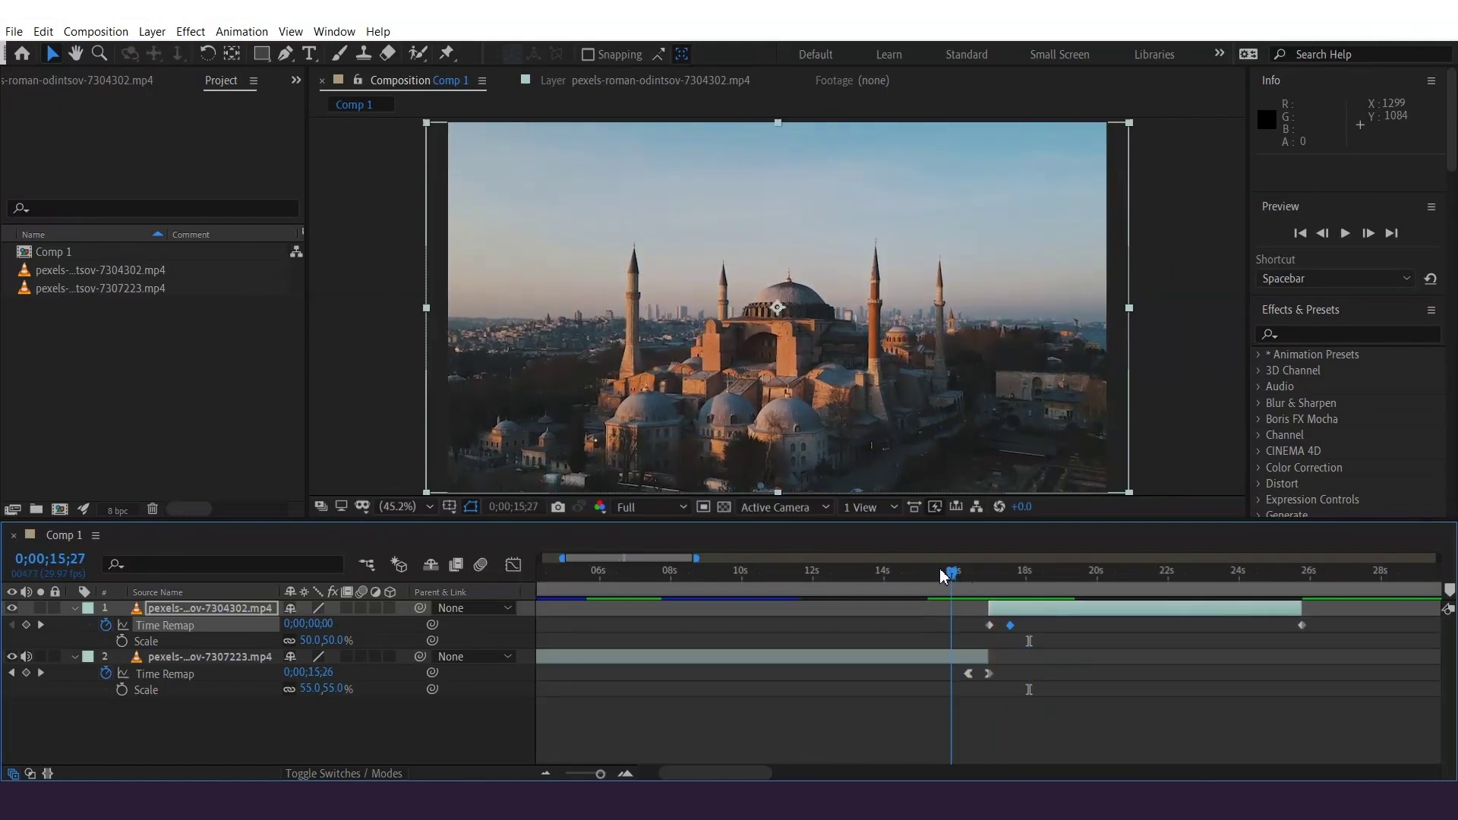
left_click(961, 575)
key("space")
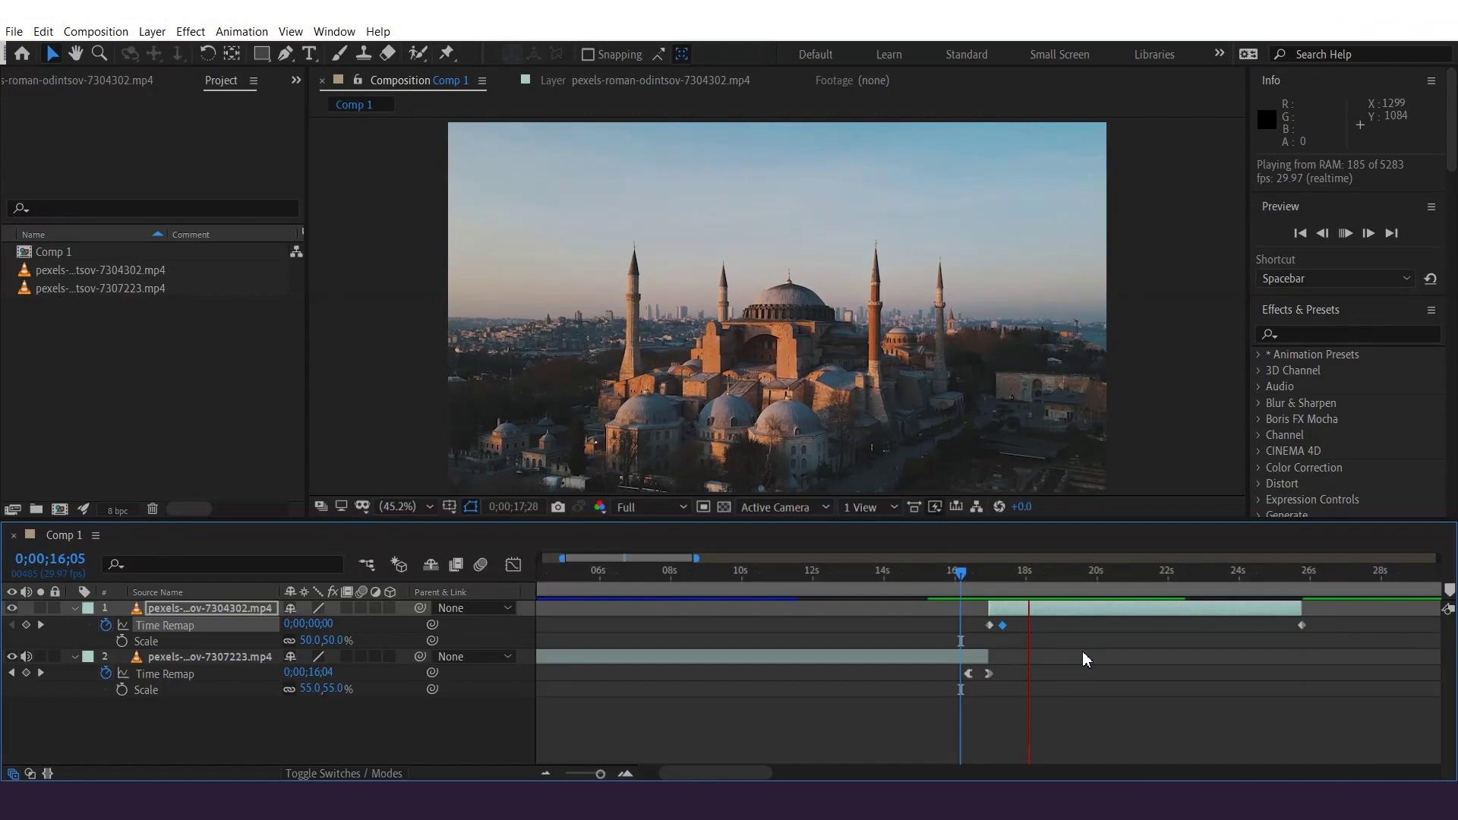
key("space")
- Ease the speed into both Hagia Sophia Time Remap keyframes, then preview up to the cut
left_click(989, 625)
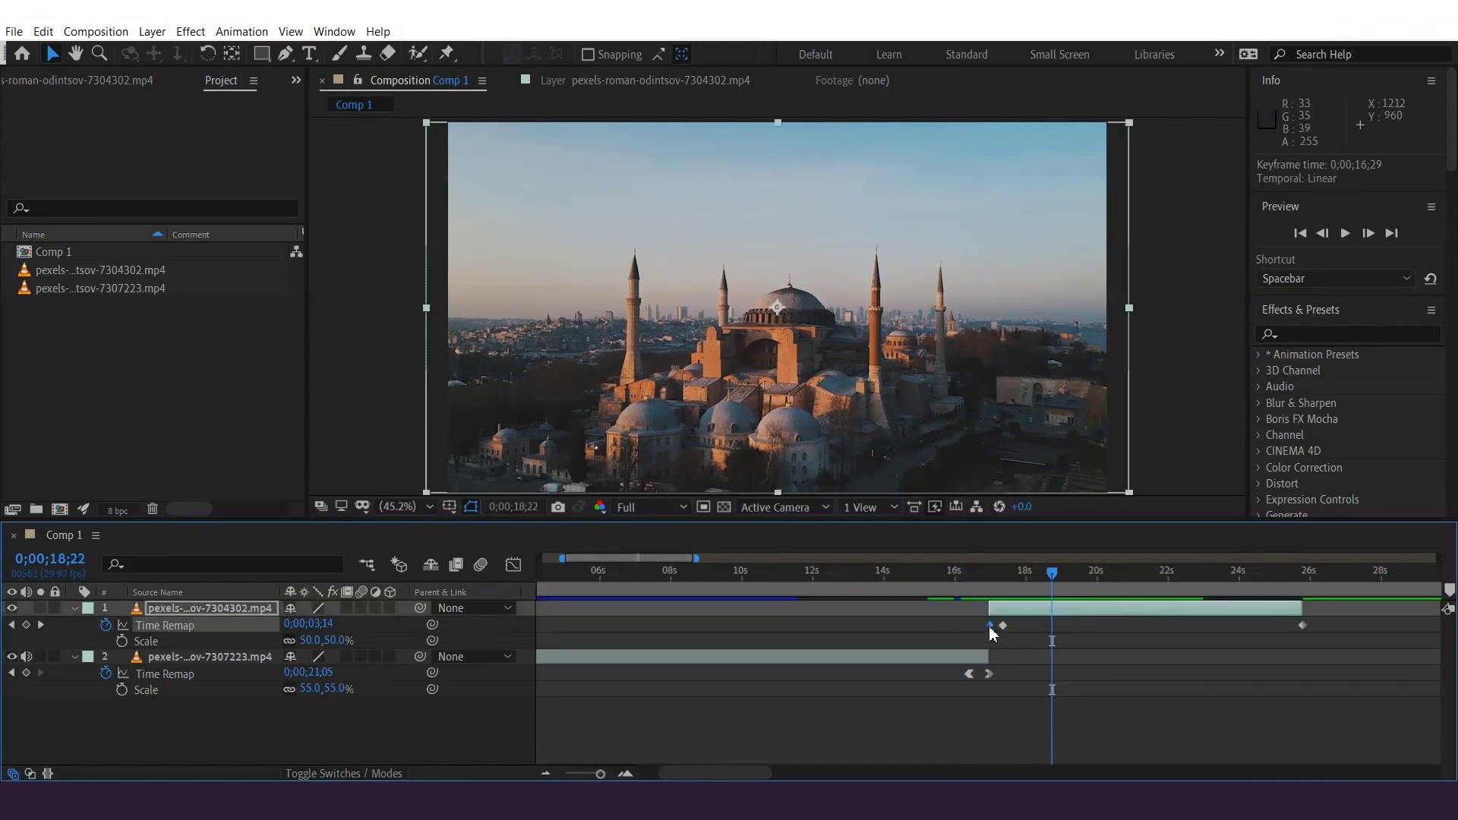
right_click(990, 627)
mouse_move(1053, 615)
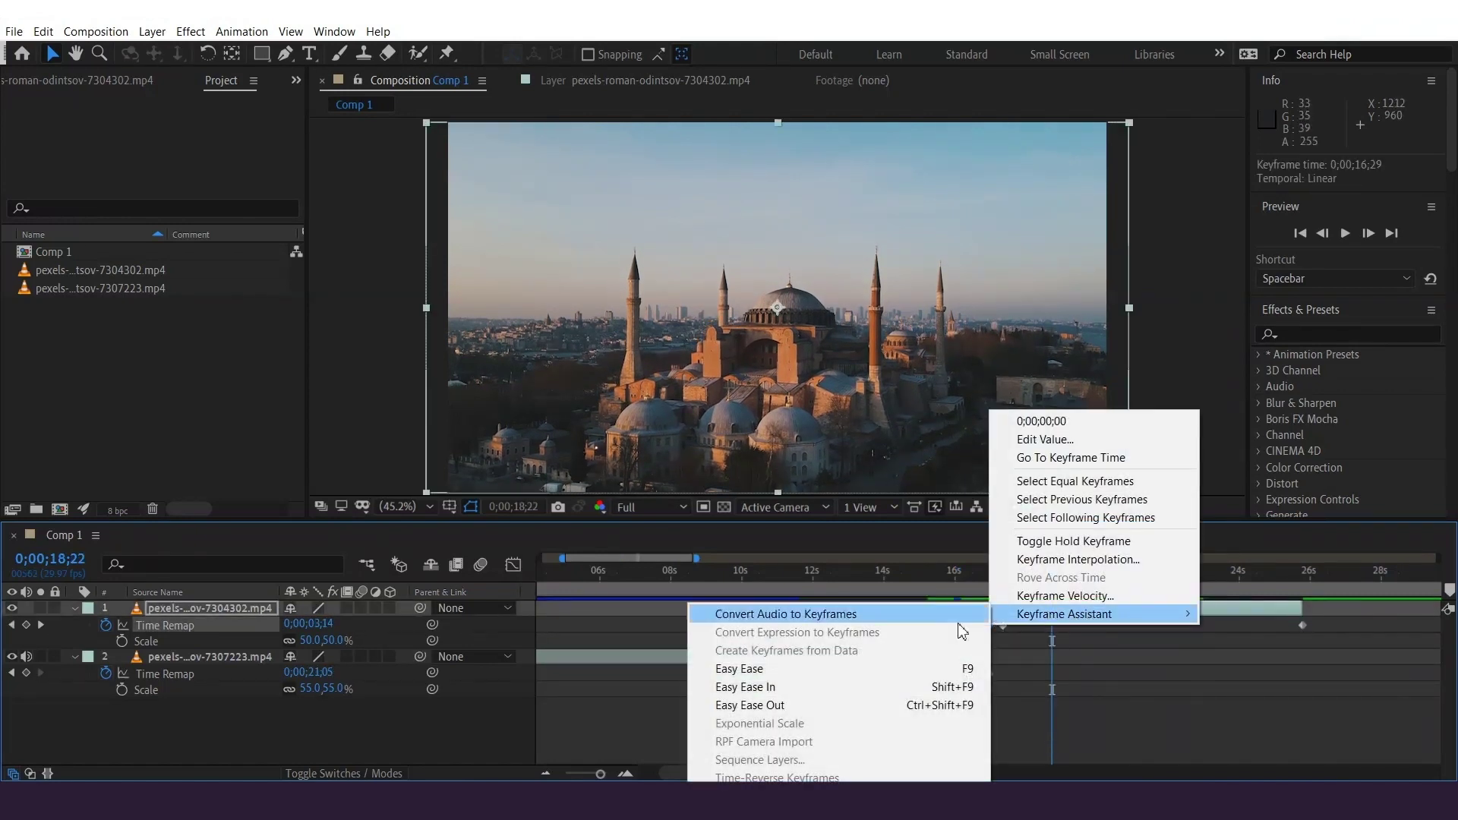
left_click(727, 688)
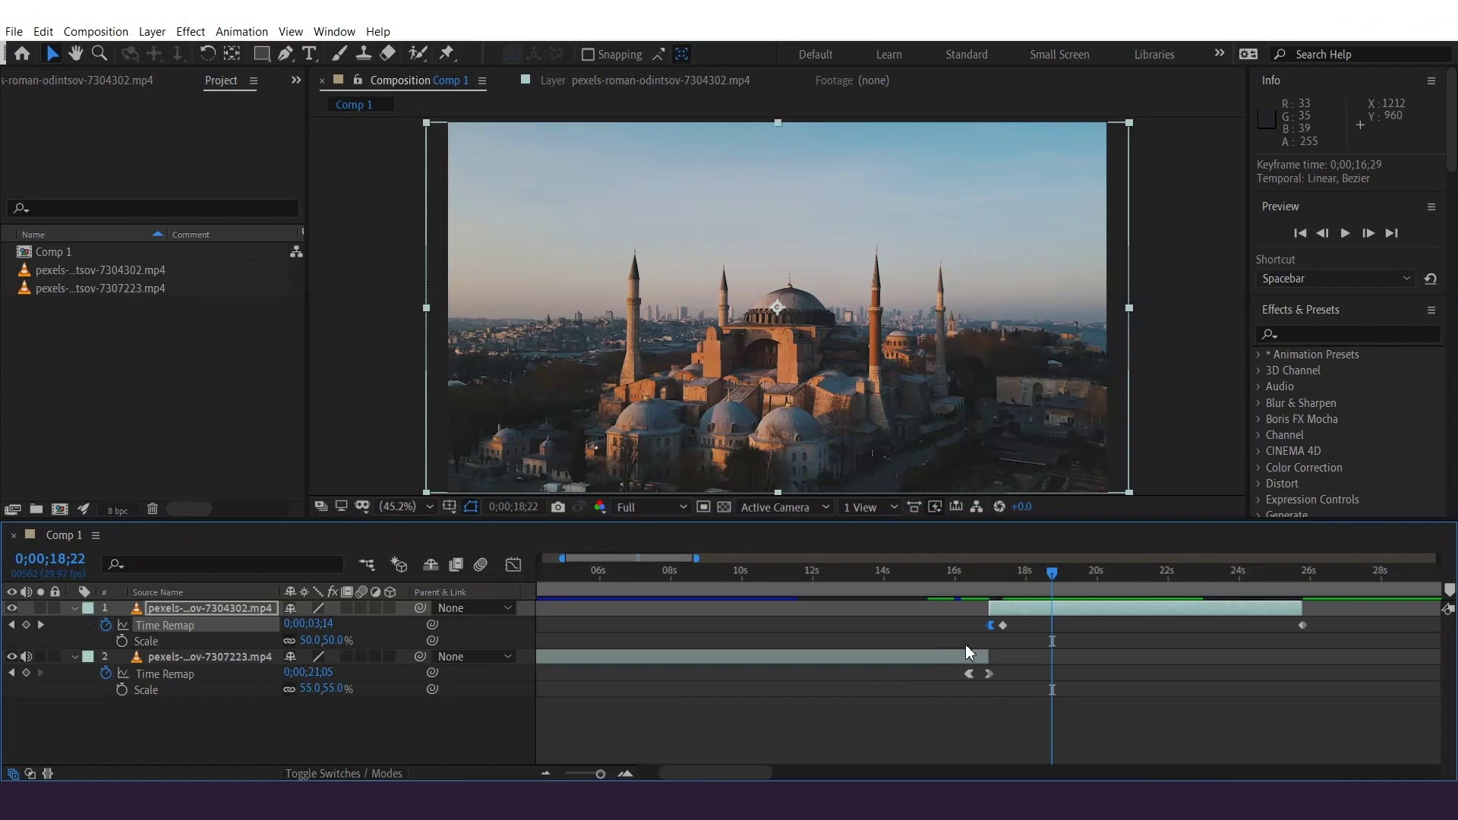
right_click(1003, 627)
mouse_move(1082, 617)
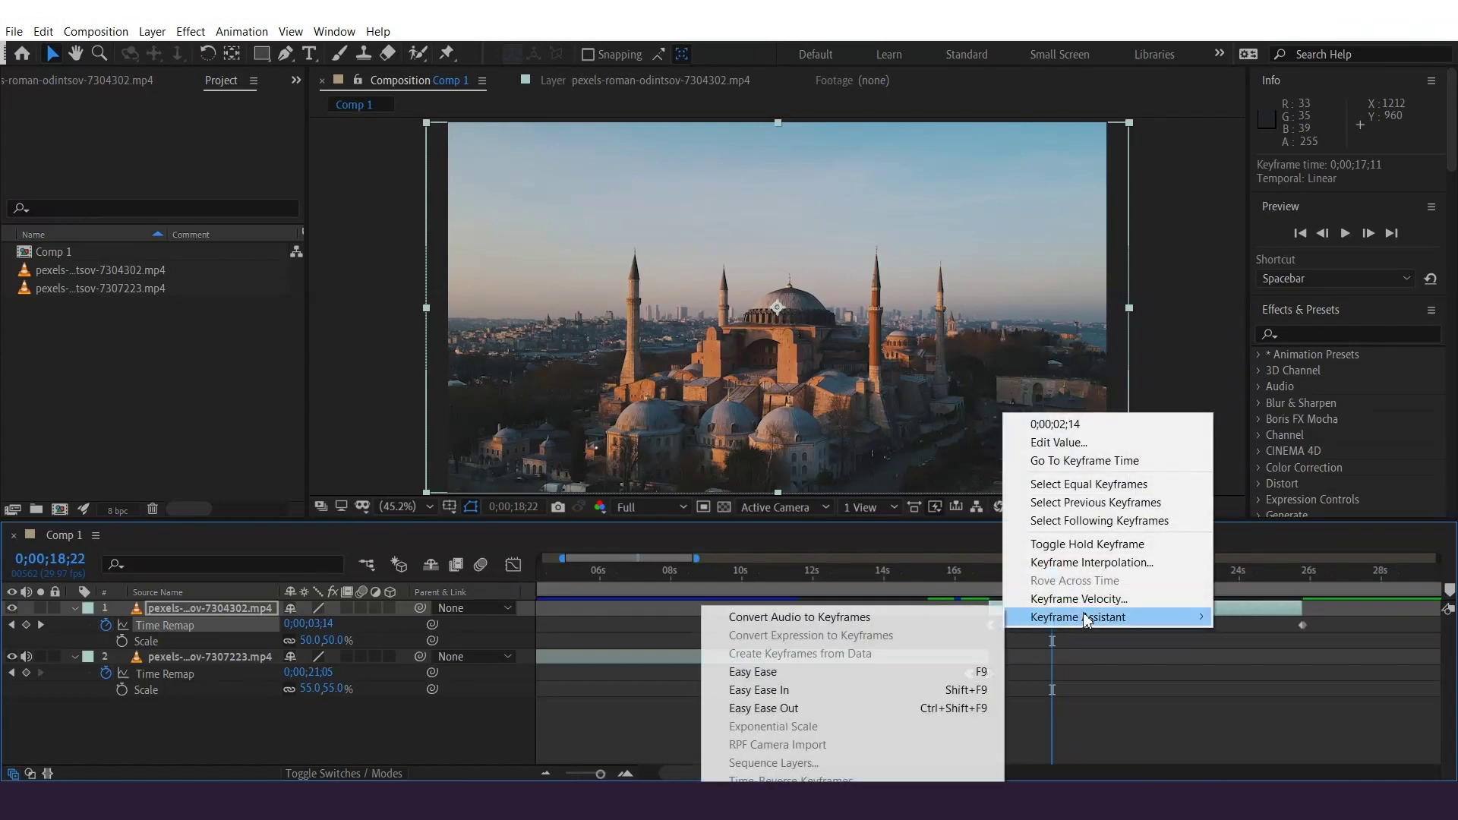
left_click(757, 696)
key("space")
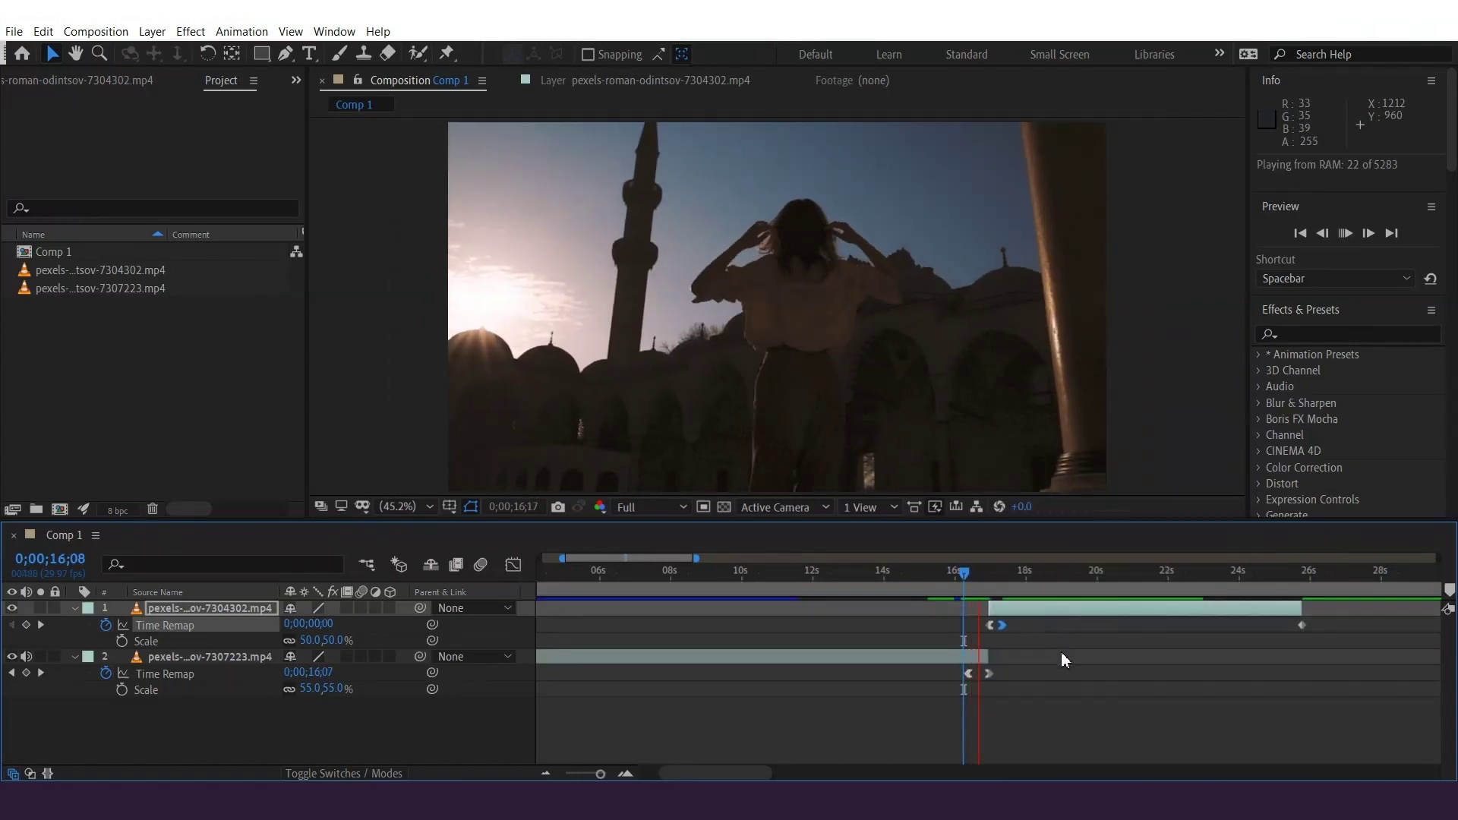
key("space")
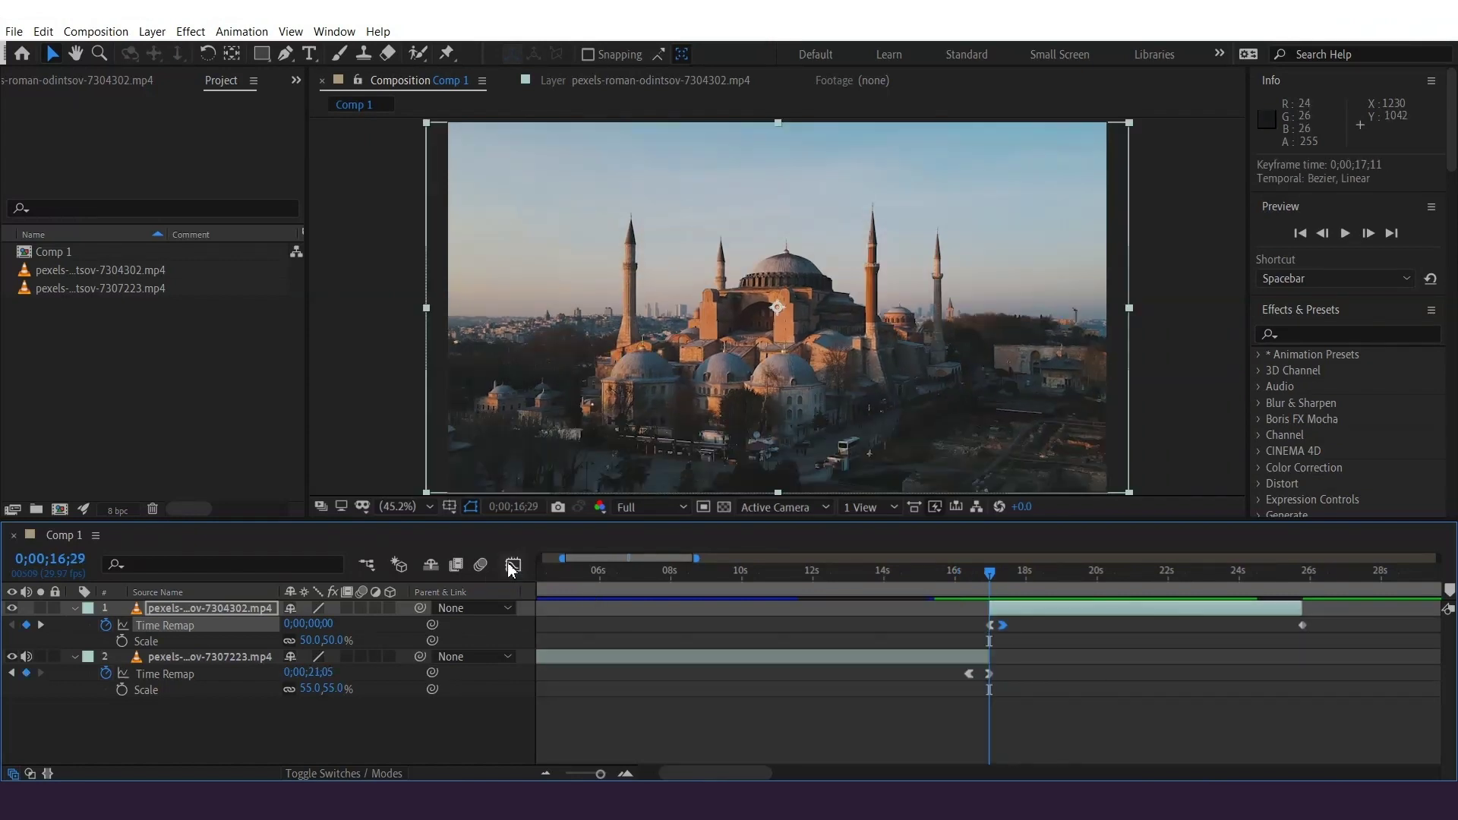
- In the speed graph, drag the 17;00 keyframe's influence handle so speed spikes, then decays
left_click(513, 565)
left_click_drag(599, 776, 605, 778)
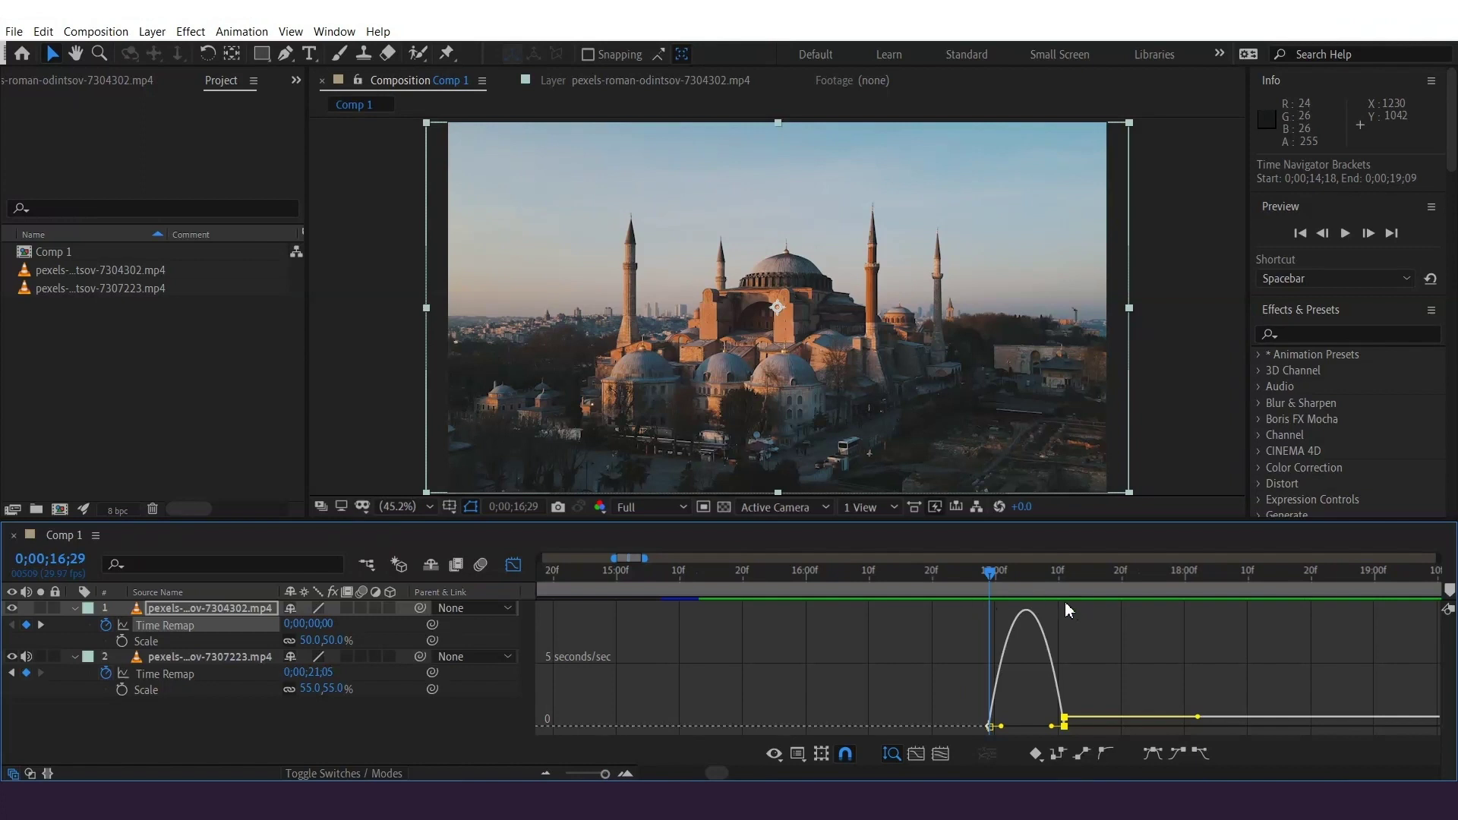
left_click(997, 582)
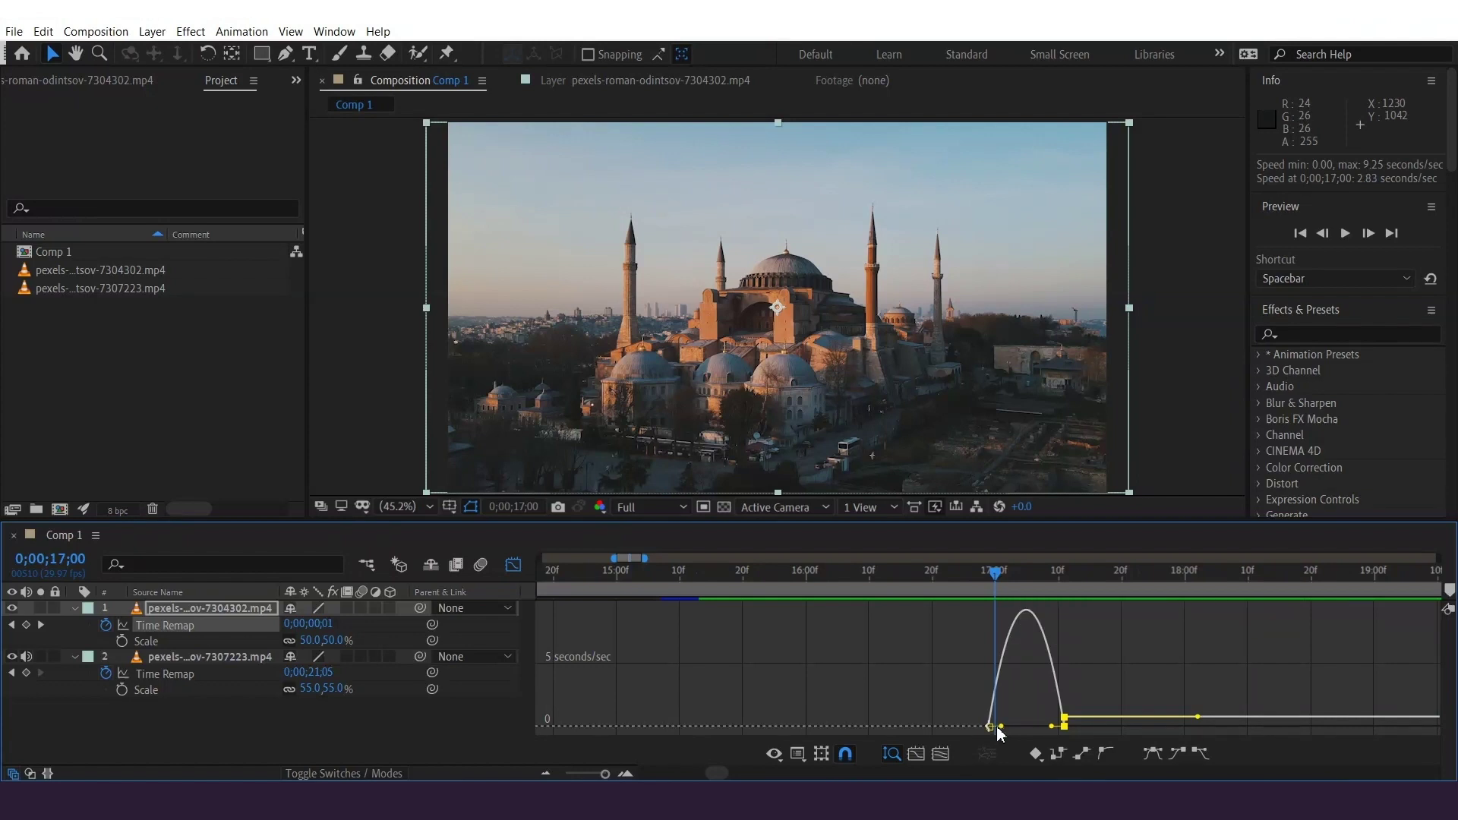
mouse_move(998, 731)
left_mouse_down()
mouse_move(987, 720)
mouse_move(1040, 727)
mouse_move(1022, 725)
left_mouse_up()
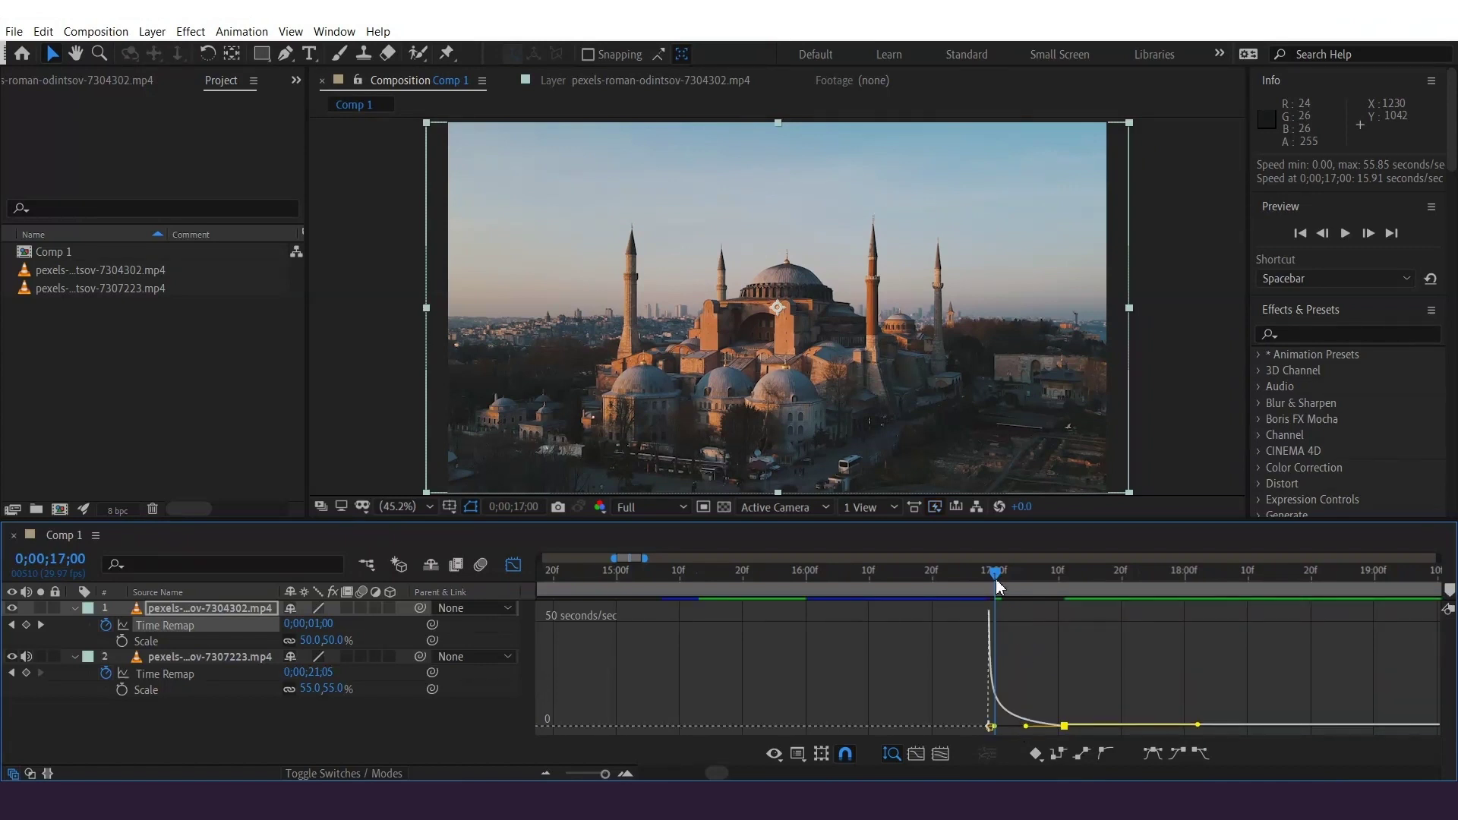
left_click_drag(997, 587, 983, 628)
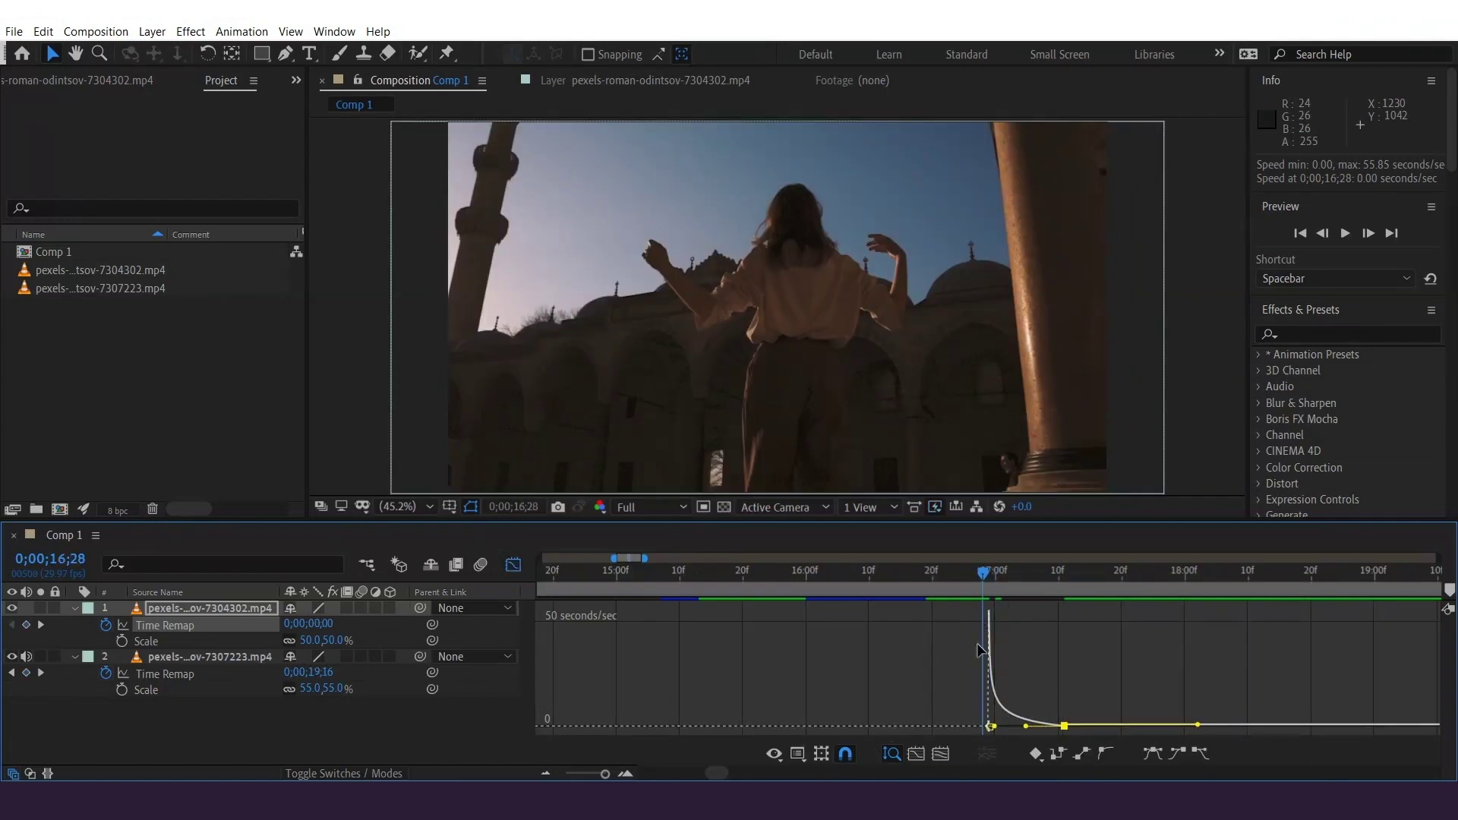
- Switch to the Time Remap value graph and pull the keyframe's Bezier handle down
left_click(808, 763)
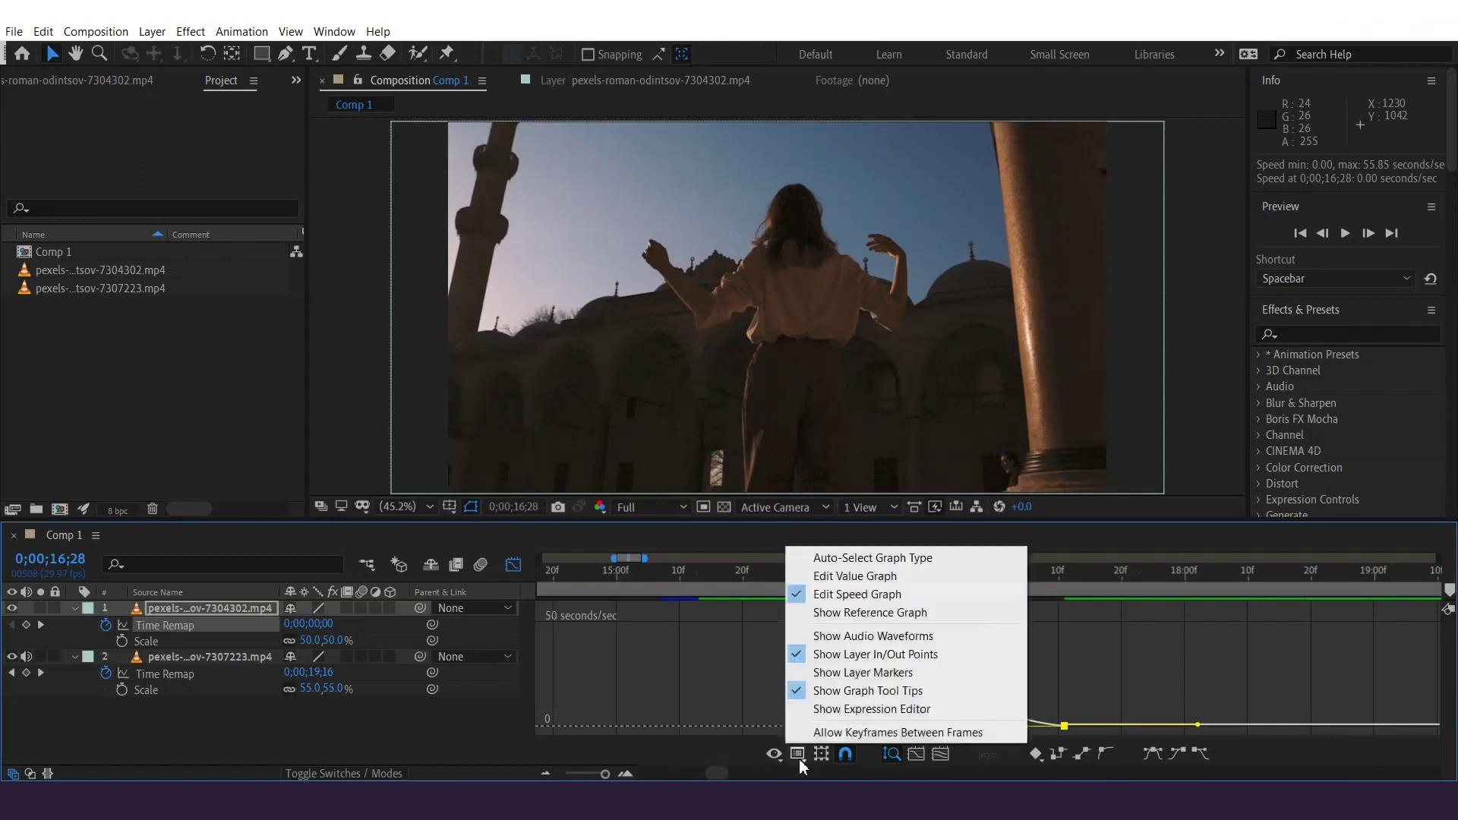
left_click(799, 582)
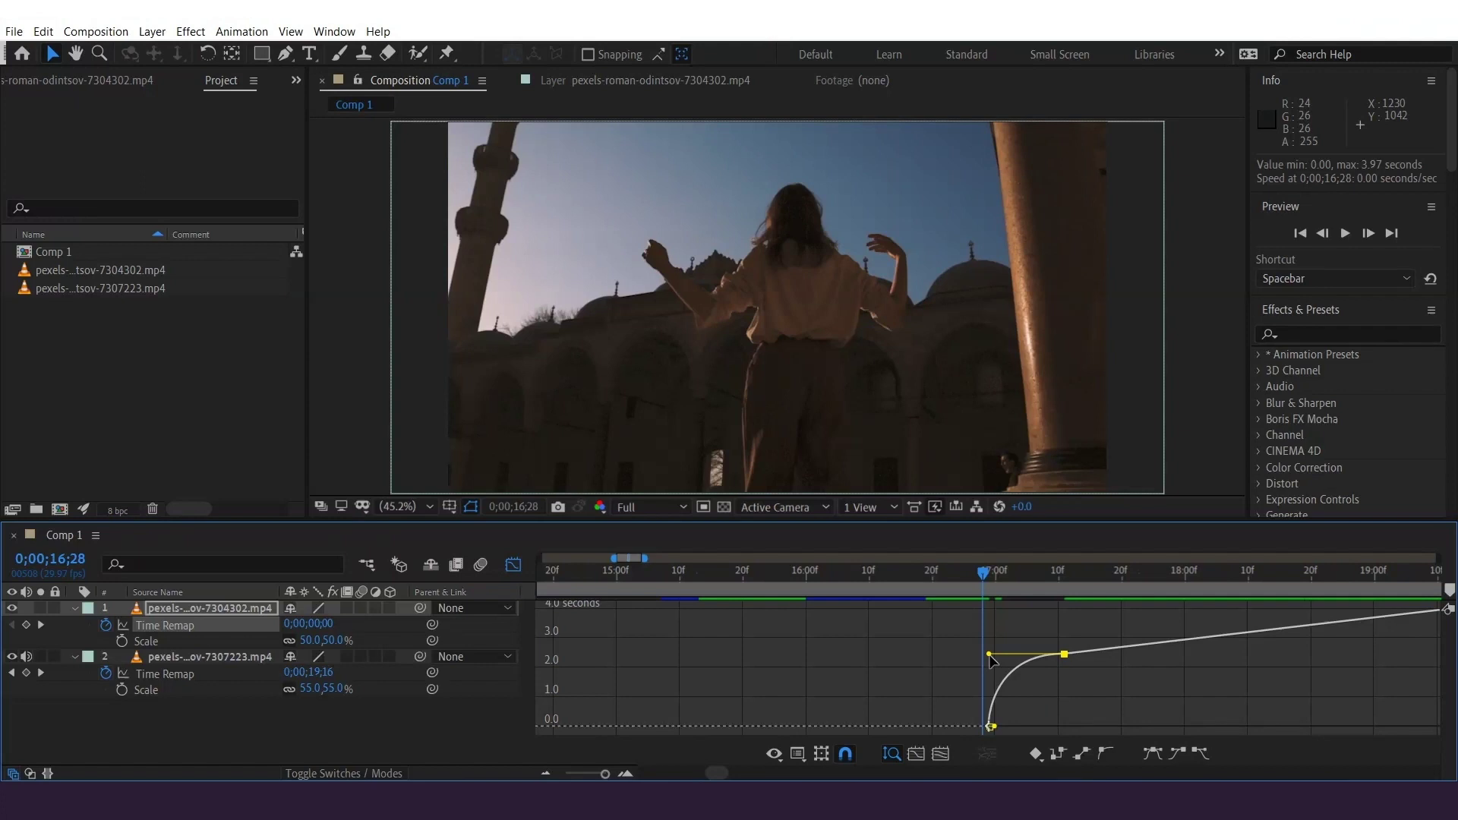
left_click_drag(989, 656, 989, 663)
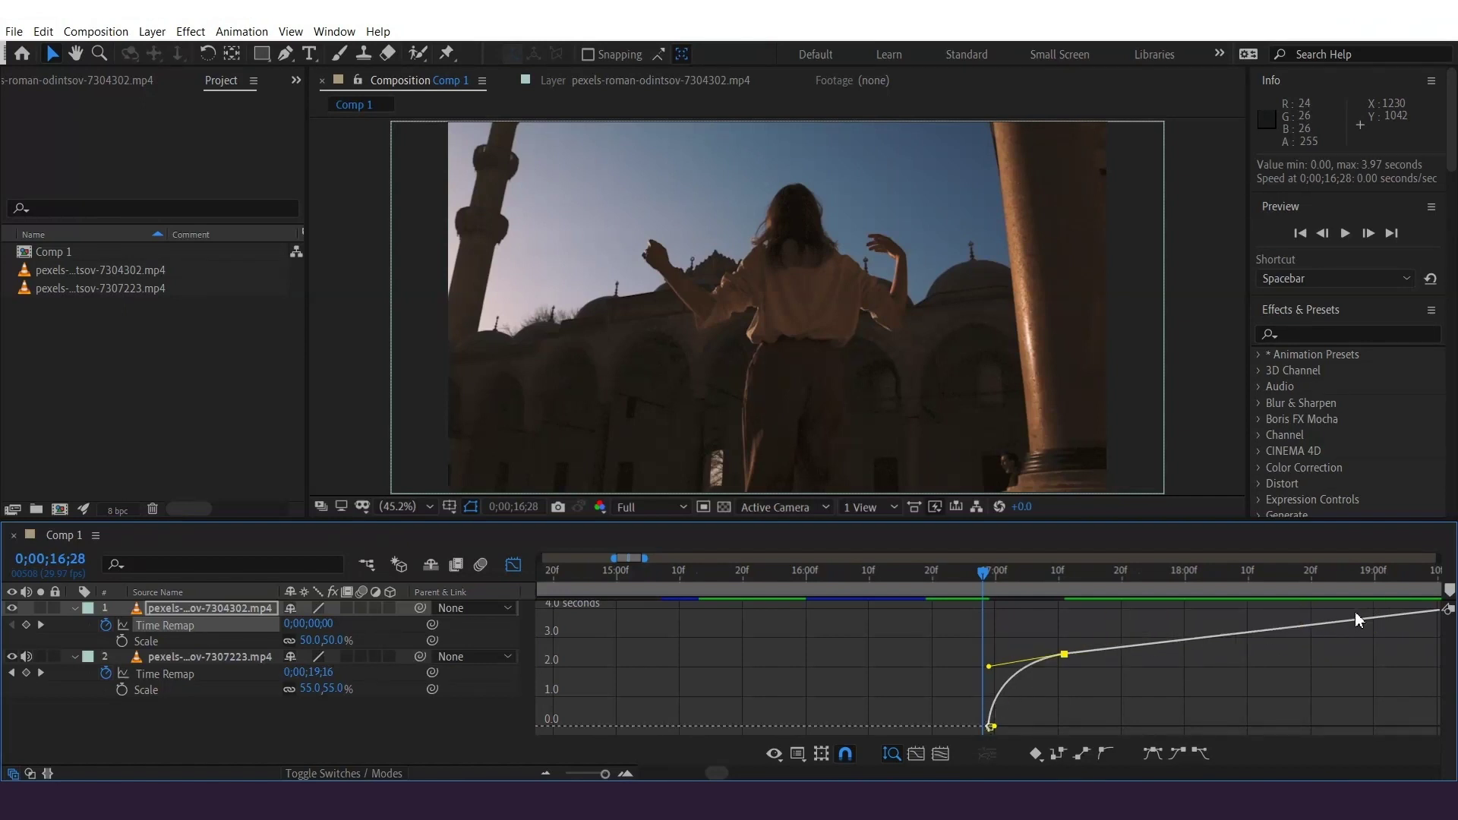
- Scrub and preview the cut from 0;00;15;12 and 0;00;16;08 through 0;00;17;09
left_click(513, 569)
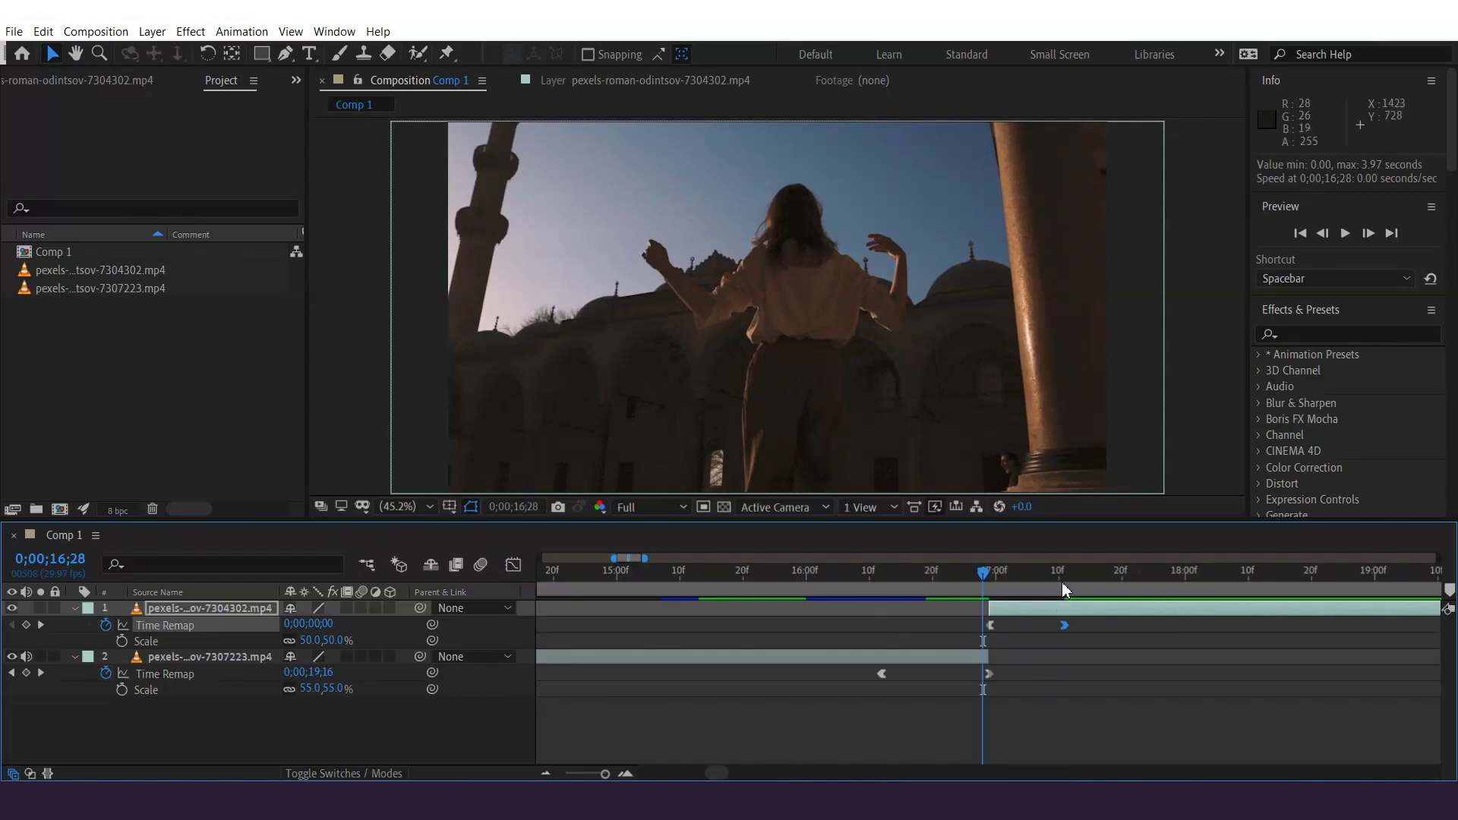
left_click_drag(949, 575, 849, 615)
key("space")
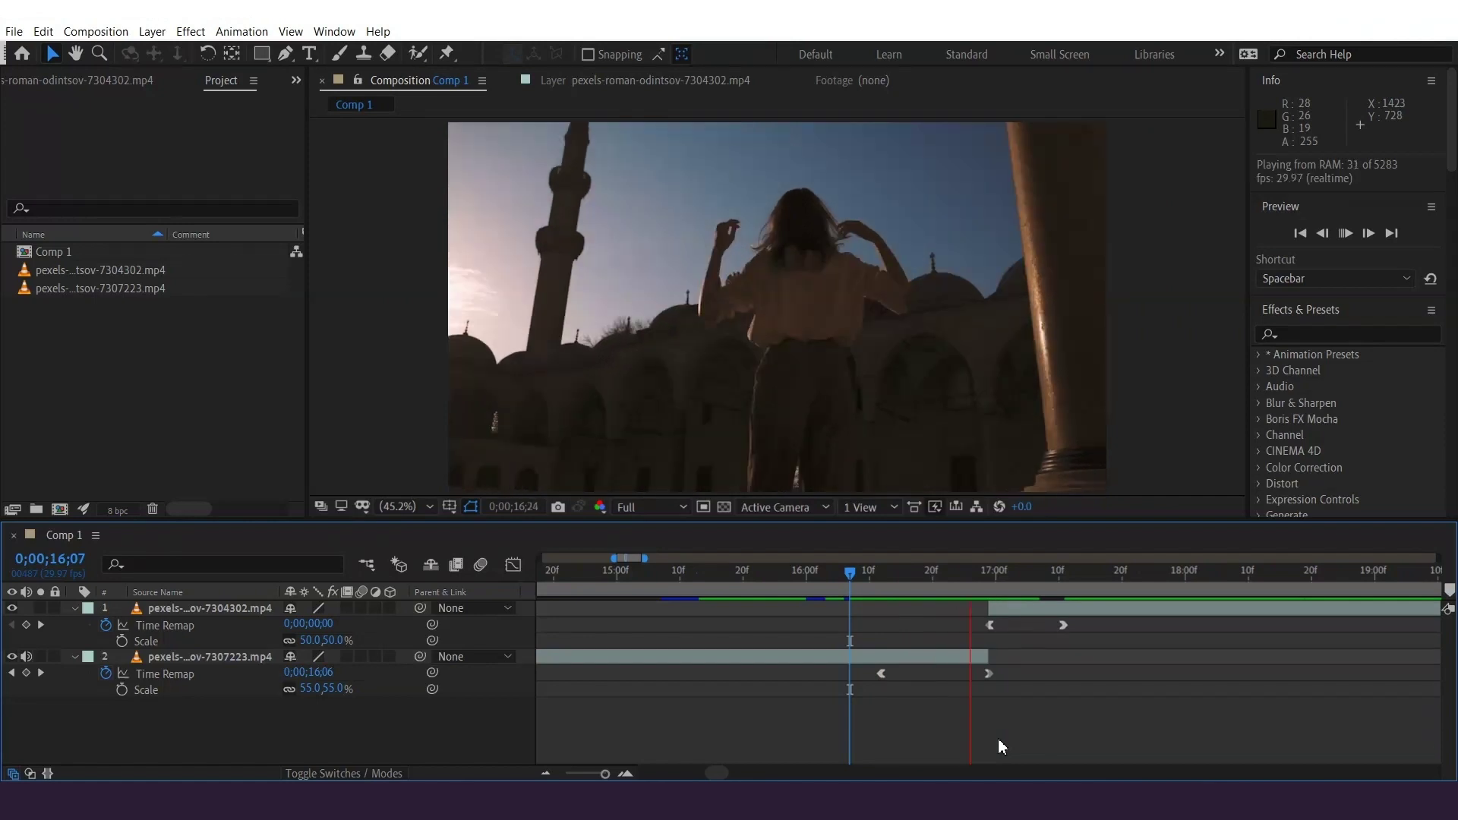
left_click_drag(845, 577, 691, 574)
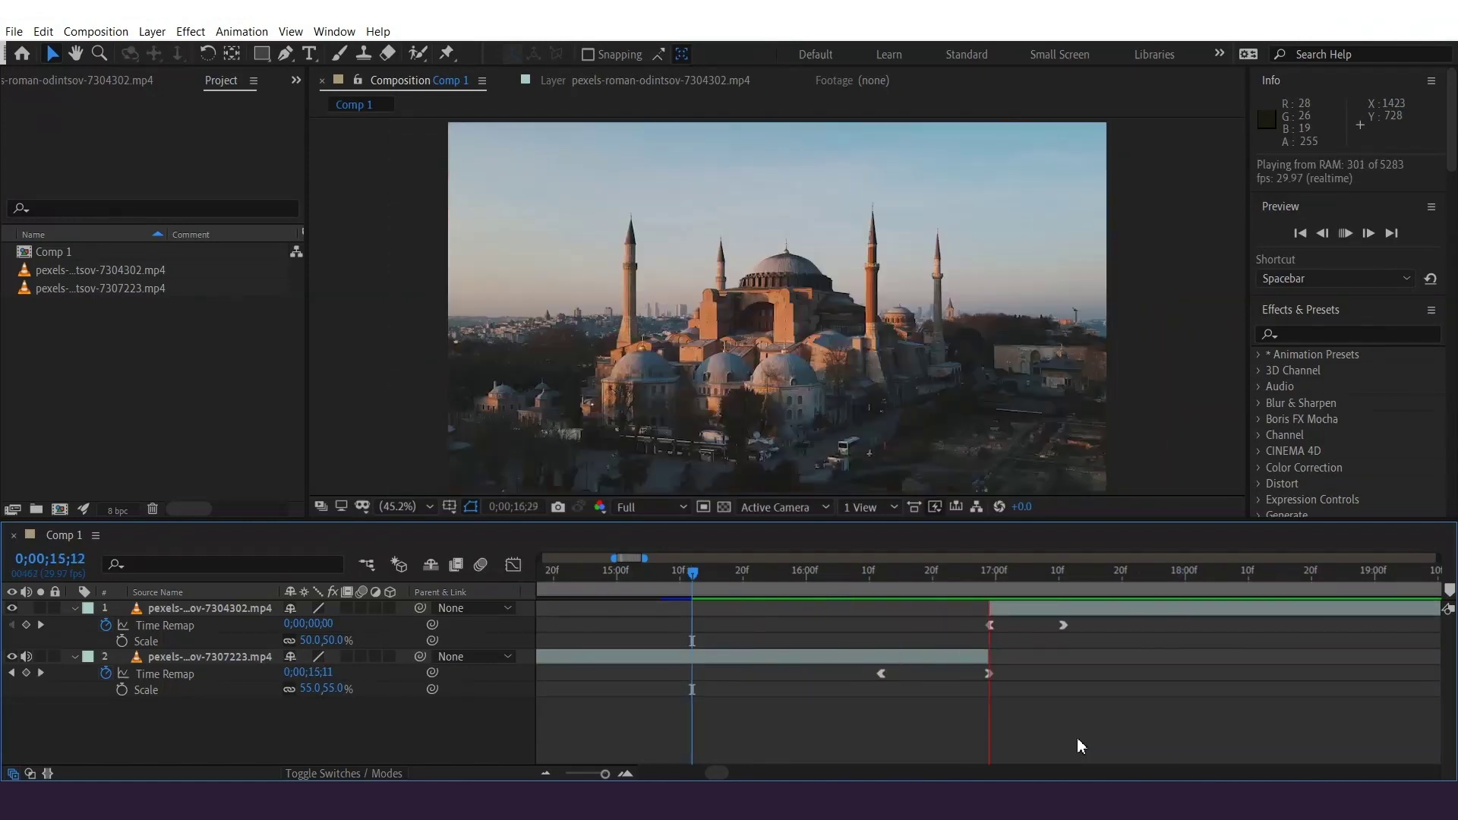
key("space")
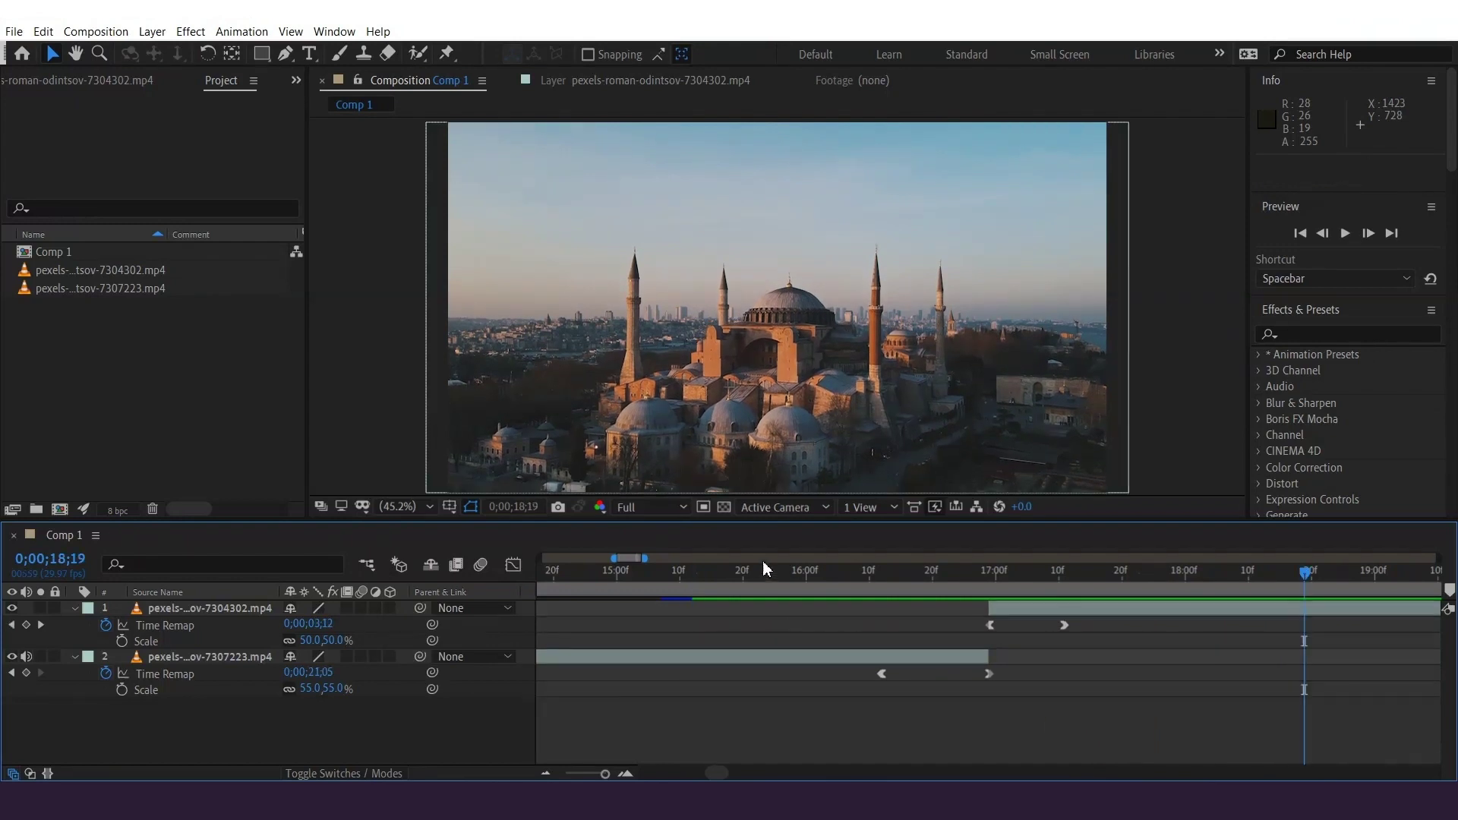
left_click(782, 578)
left_click_drag(942, 581, 854, 641)
key("space")
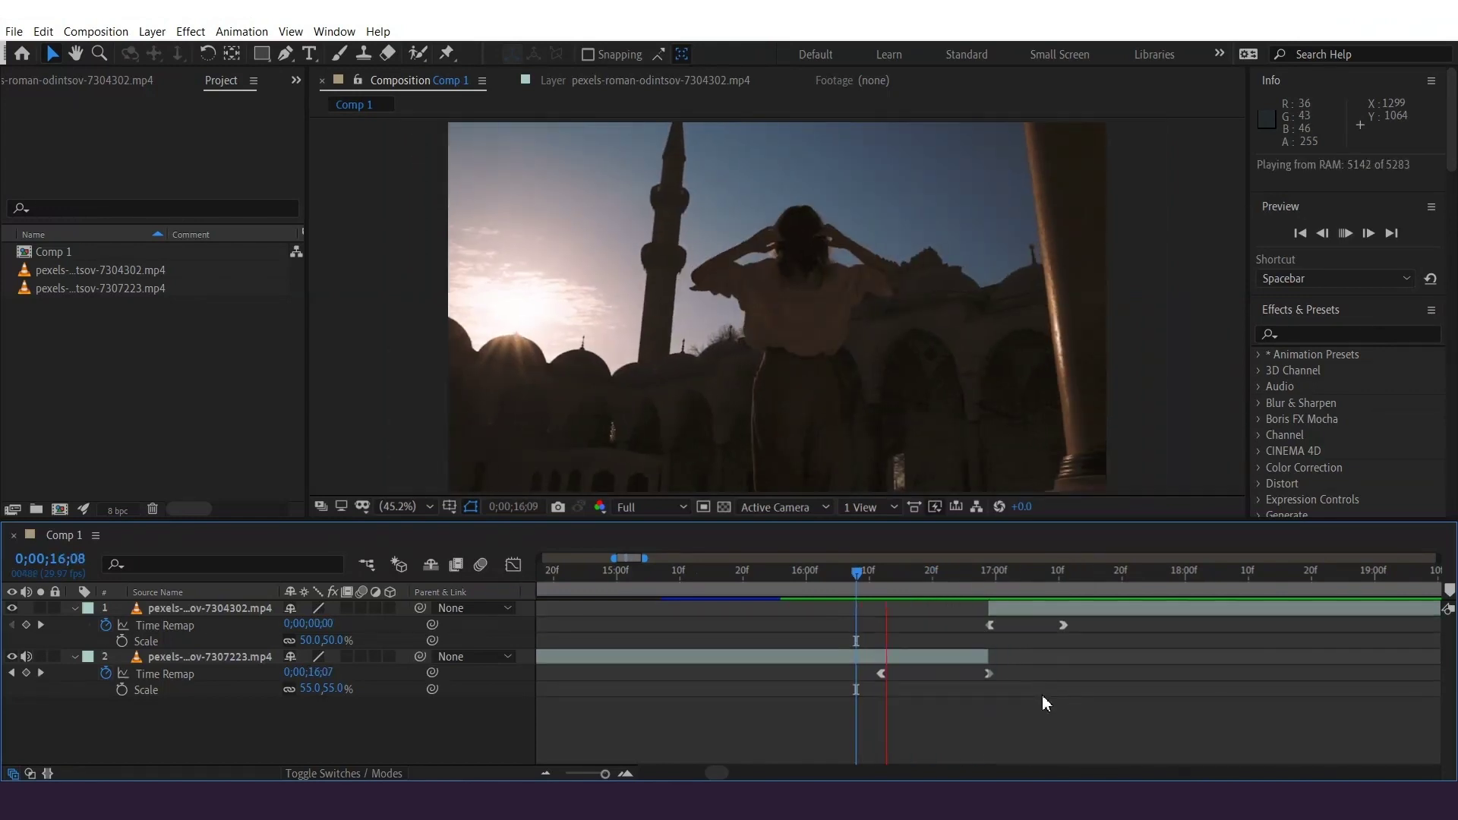
left_click(796, 579)
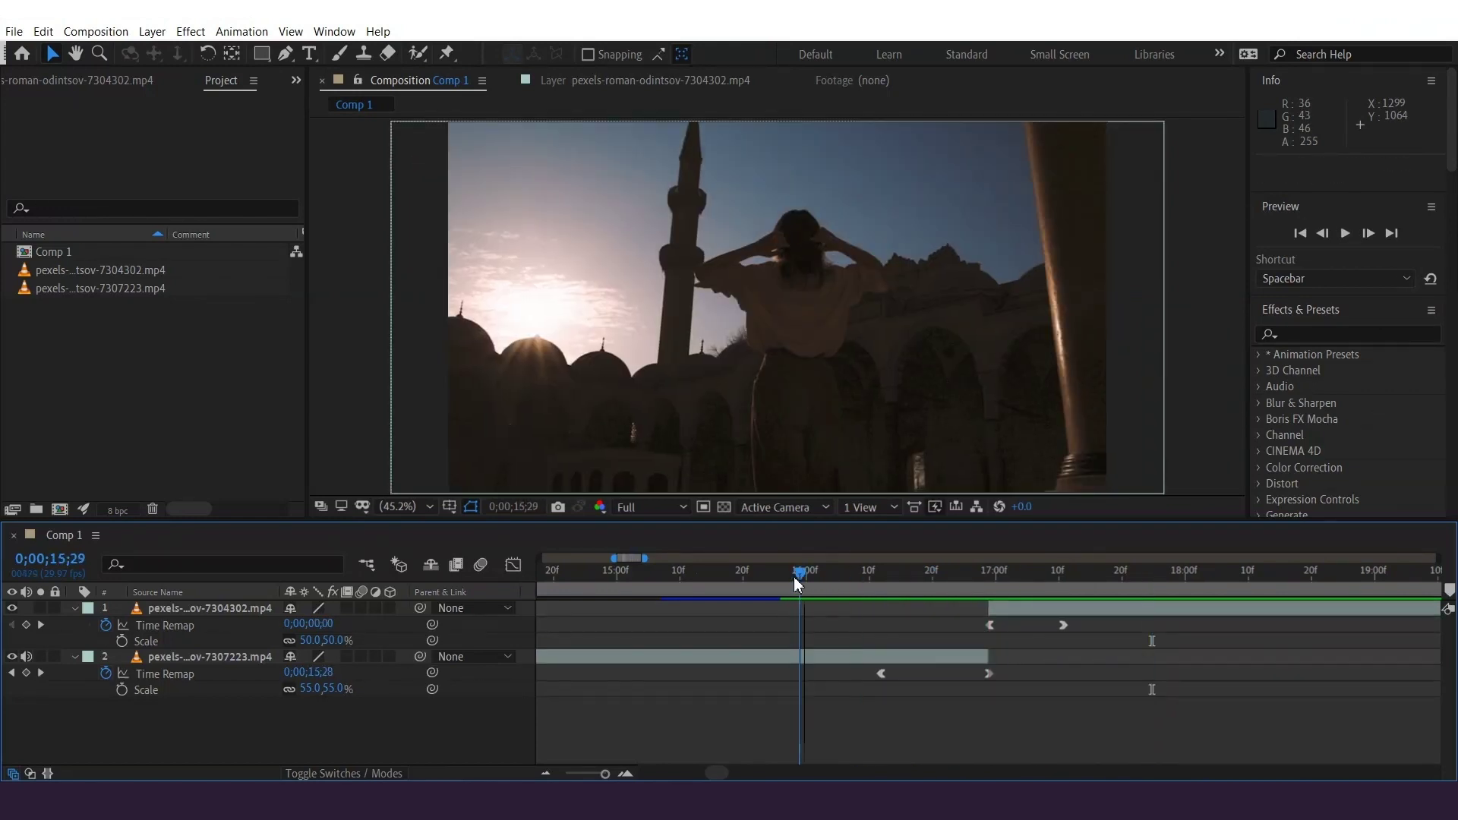
left_click_drag(796, 582, 1001, 607)
- Search 'flop' and apply the Flop preset to the Hagia Sophia clip
left_click(1009, 607)
left_click(1307, 336)
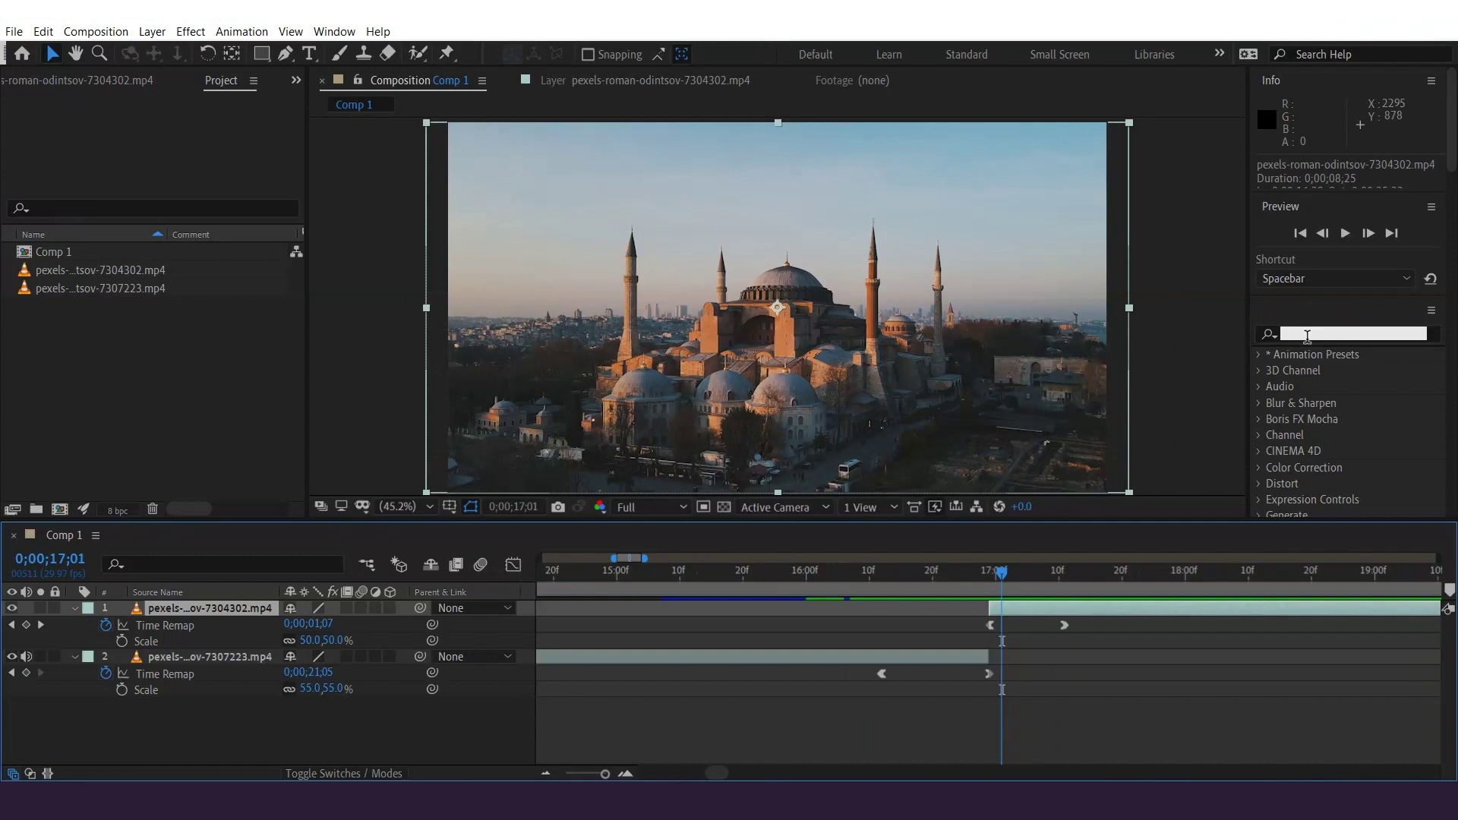
type("flop")
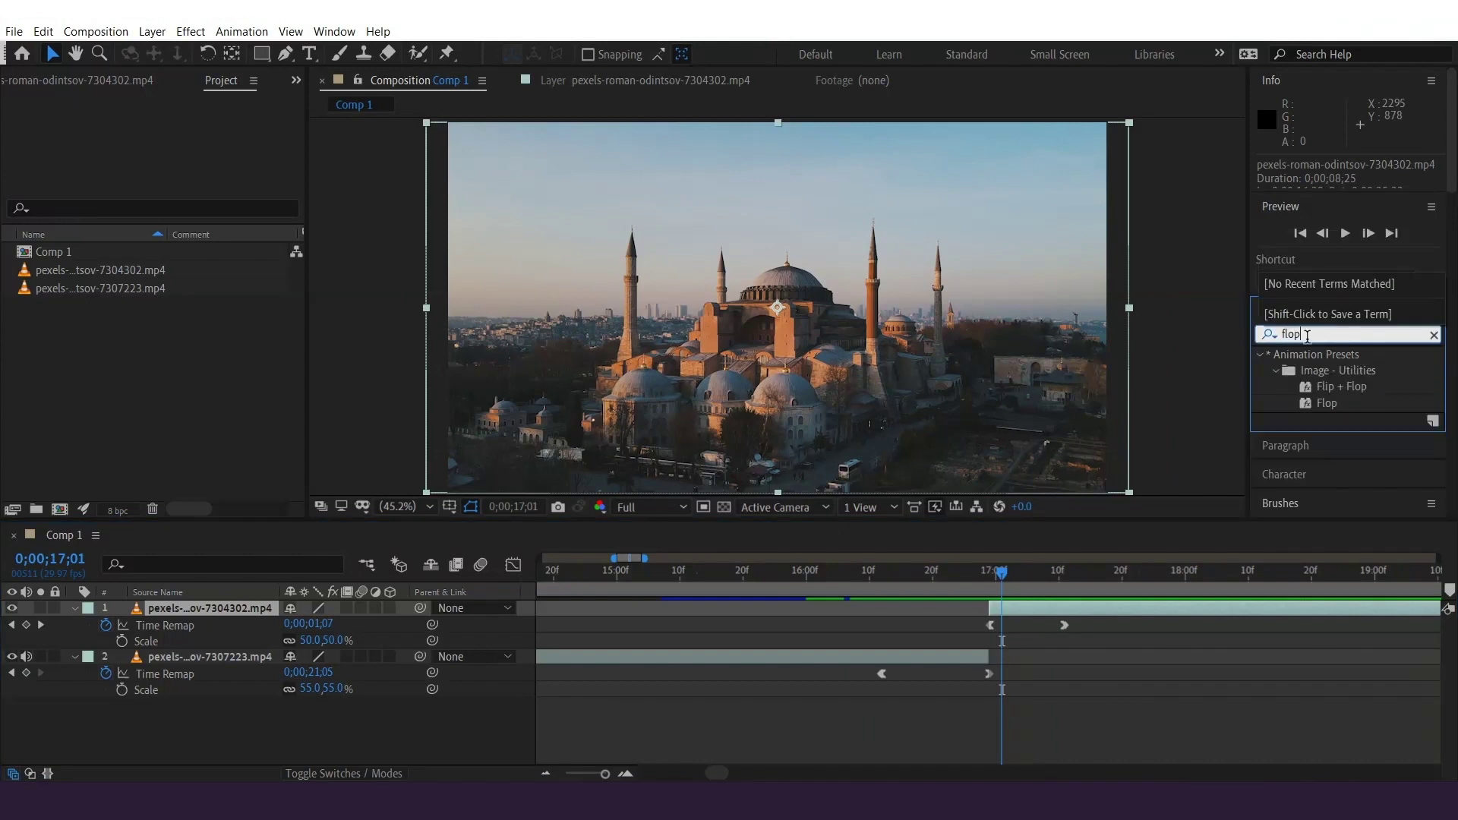
left_click_drag(1327, 404, 868, 581)
- Preview the flopped transition from 0;00;16;05 and 0;00;16;17, collapsing the Transform properties
key("space")
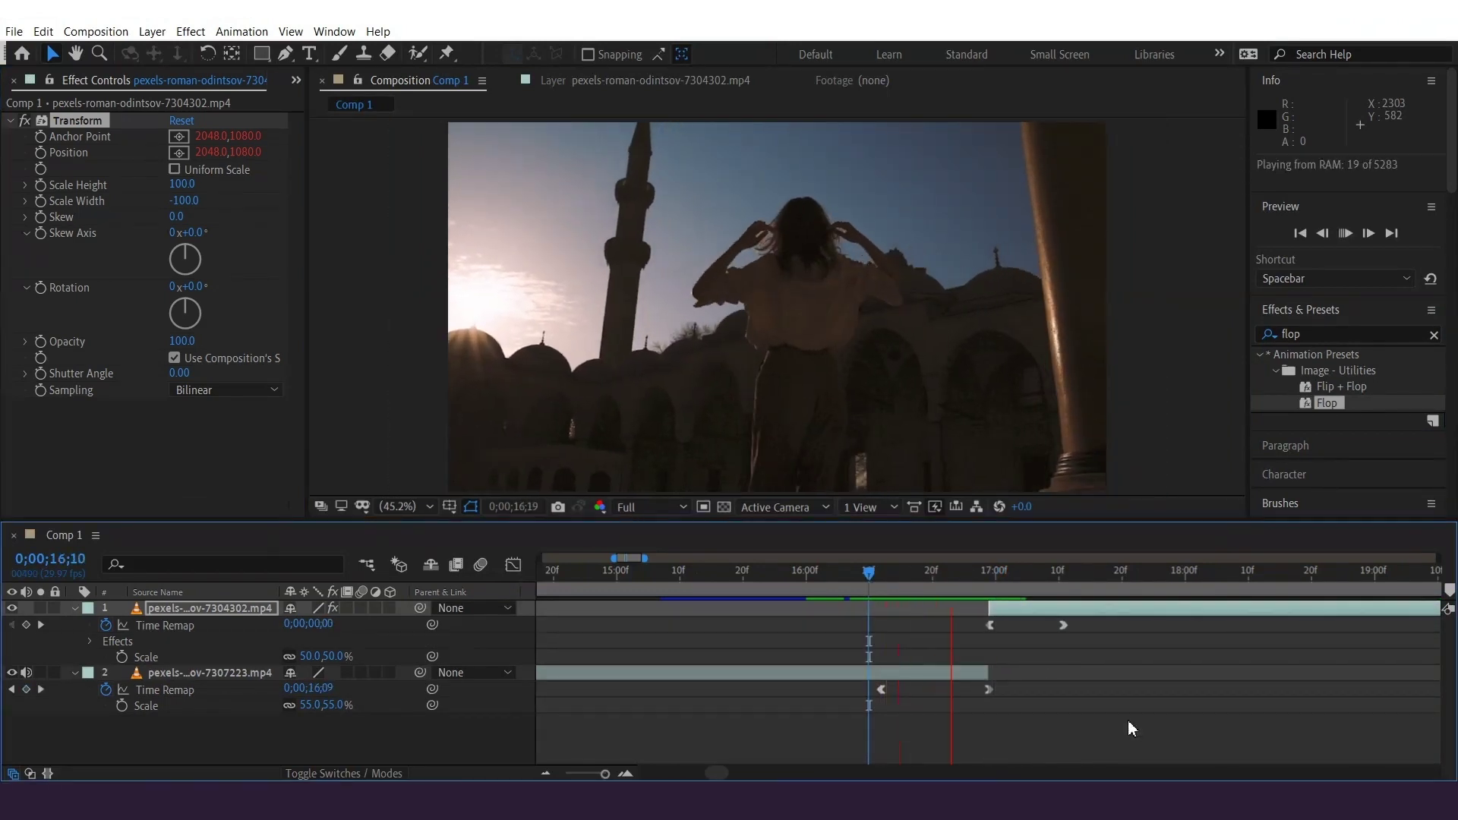
left_click_drag(904, 580, 837, 573)
key("space")
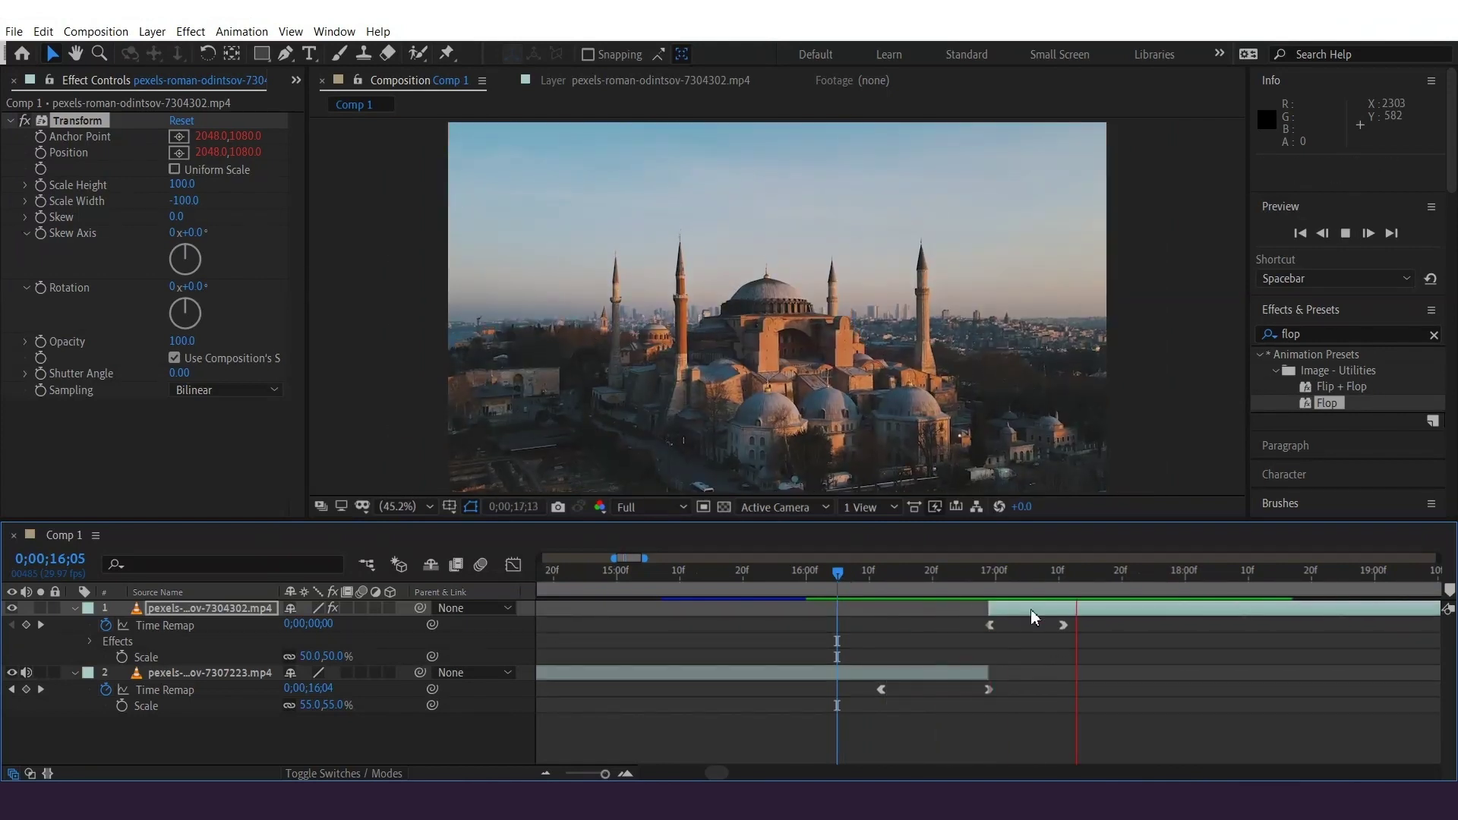
left_click(991, 577)
left_click_drag(990, 577, 1022, 590)
left_click(10, 119)
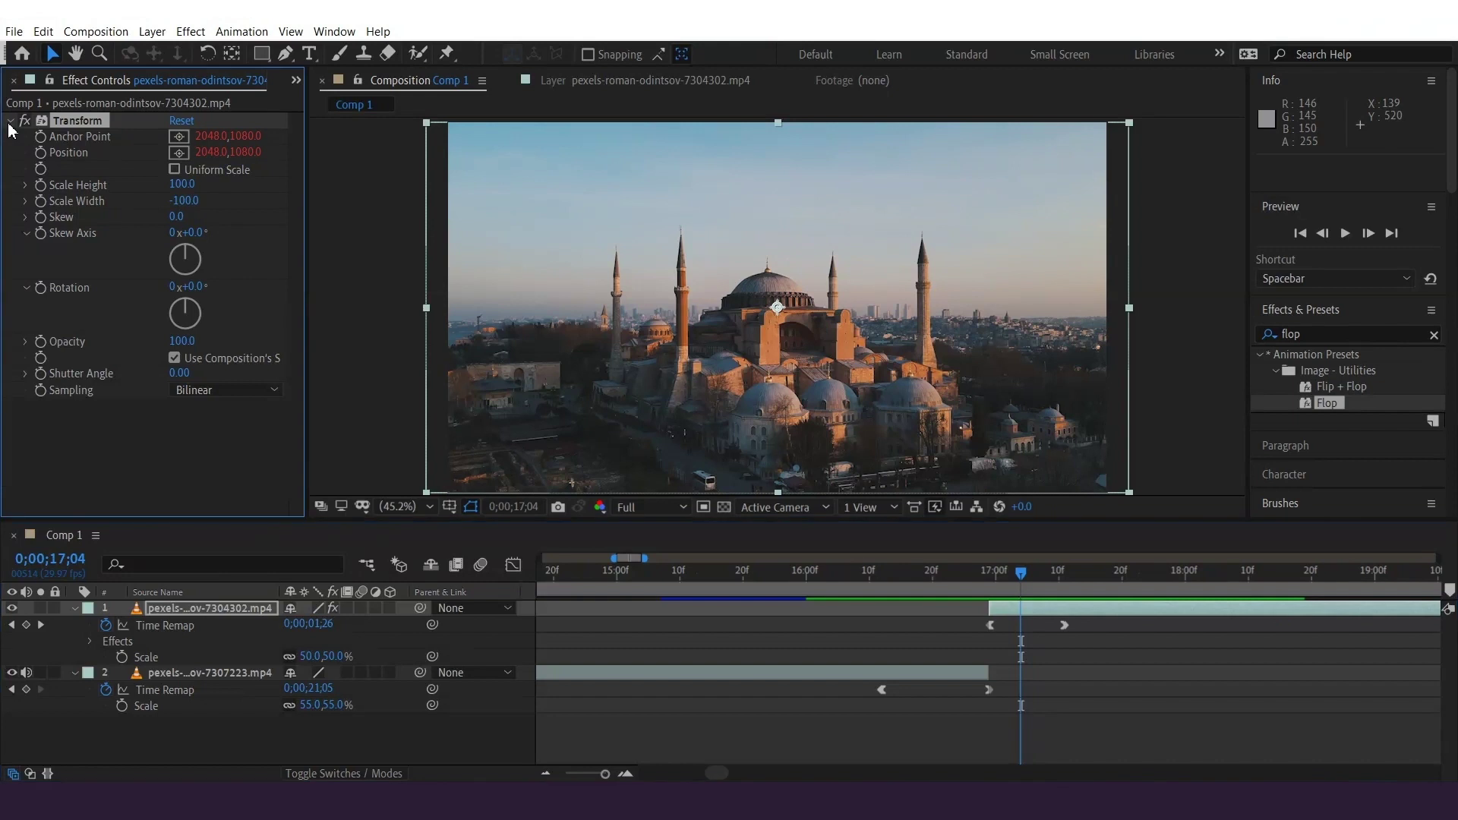
left_click_drag(977, 583, 913, 596)
key("space")
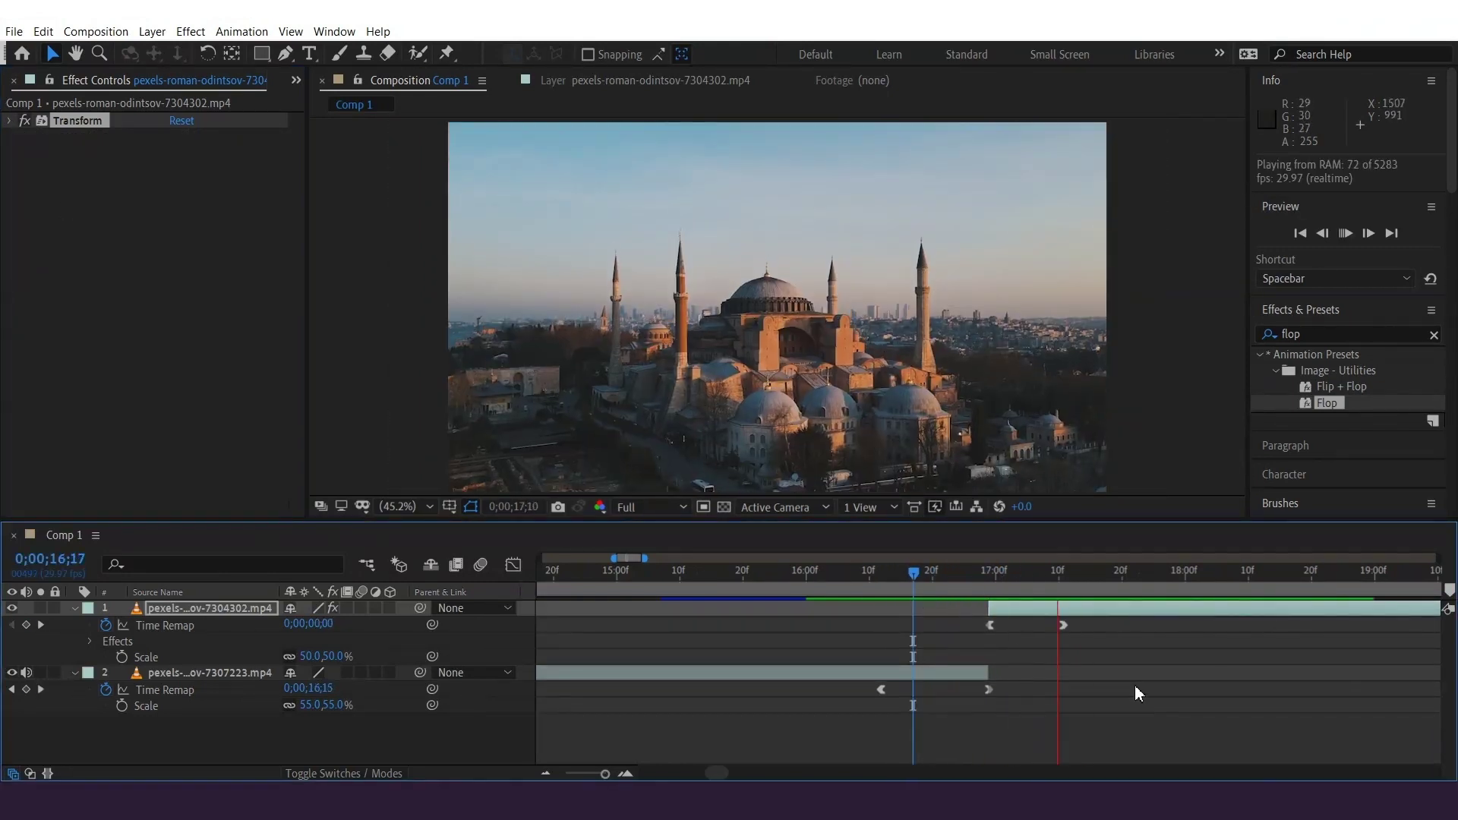
key("space")
key("ctrl+a")
- Add Adjustment Layer 1 above the clips and apply CC Force Motion Blur to it
key("u")
right_click(399, 686)
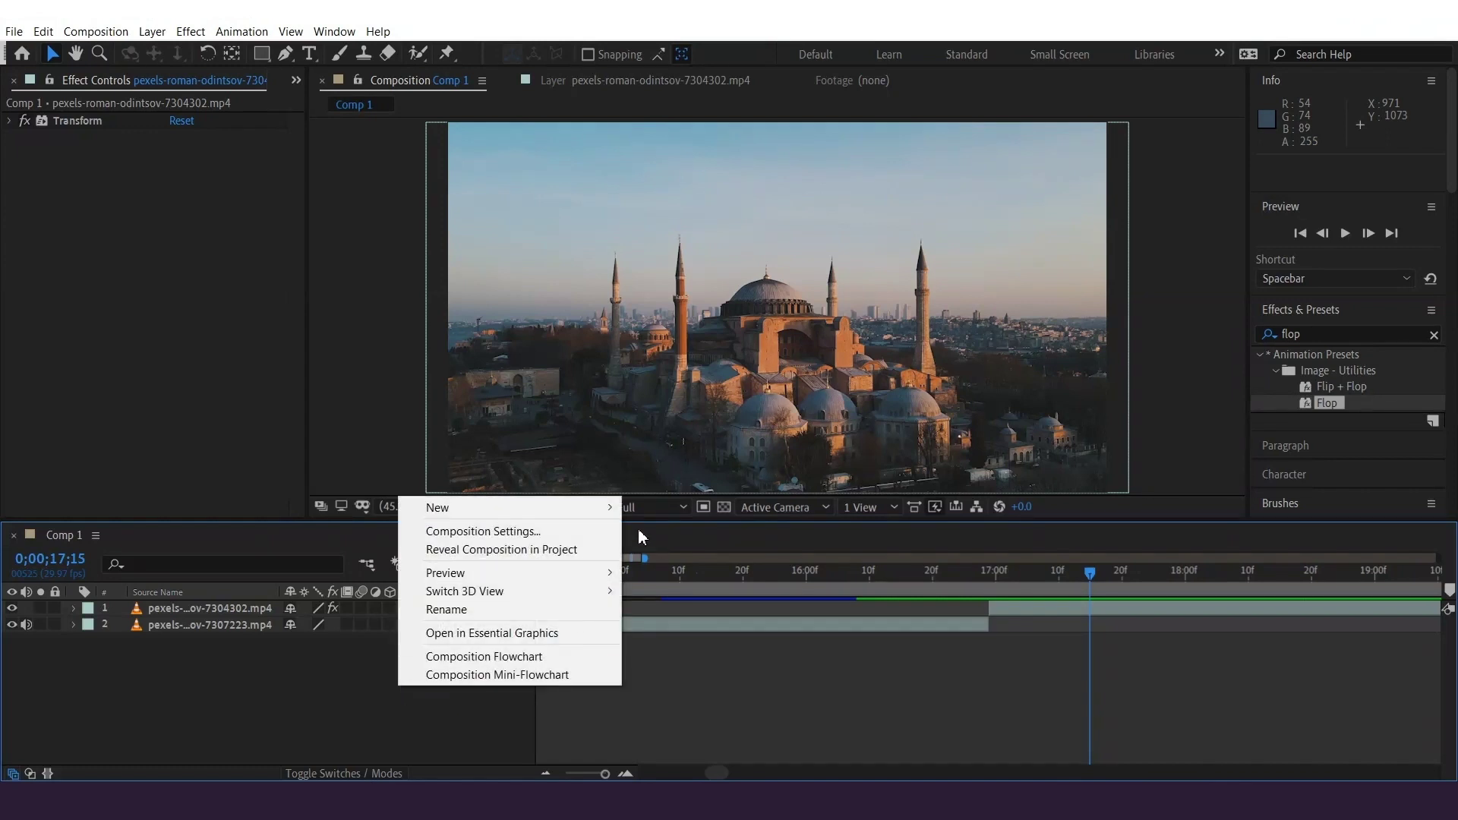
mouse_move(592, 508)
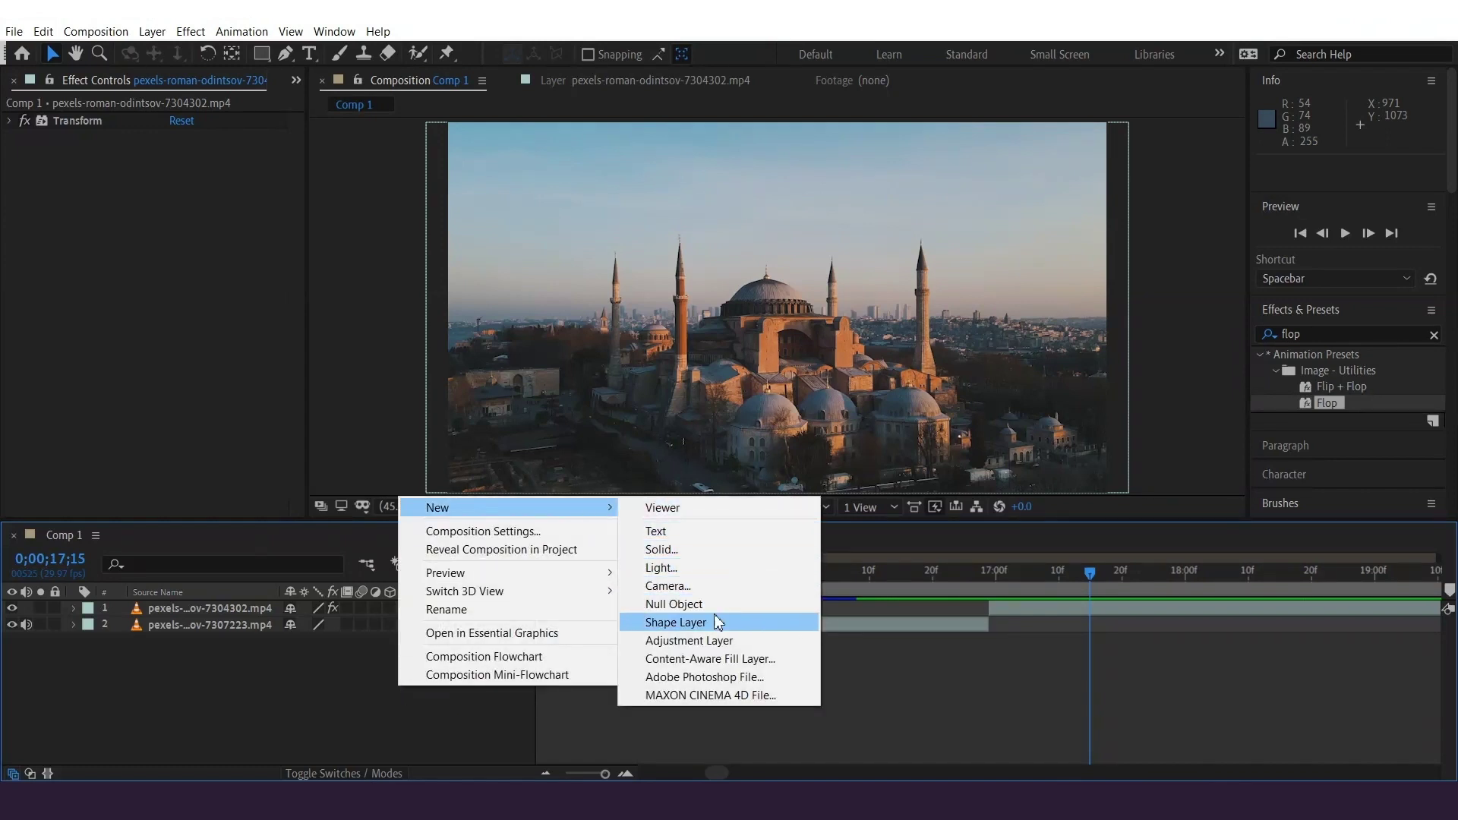
left_click(708, 640)
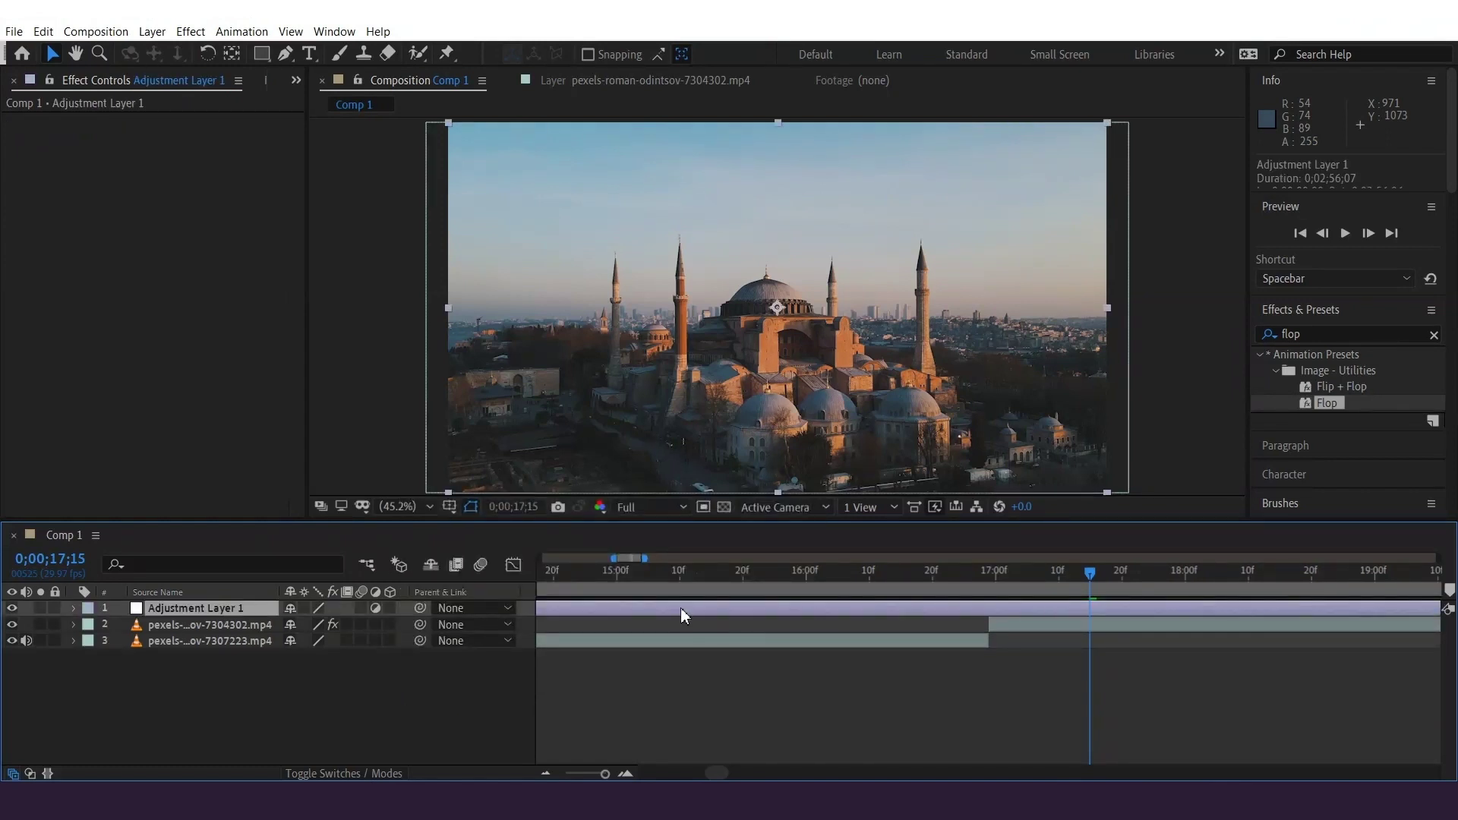
left_click(1312, 332)
type("cc")
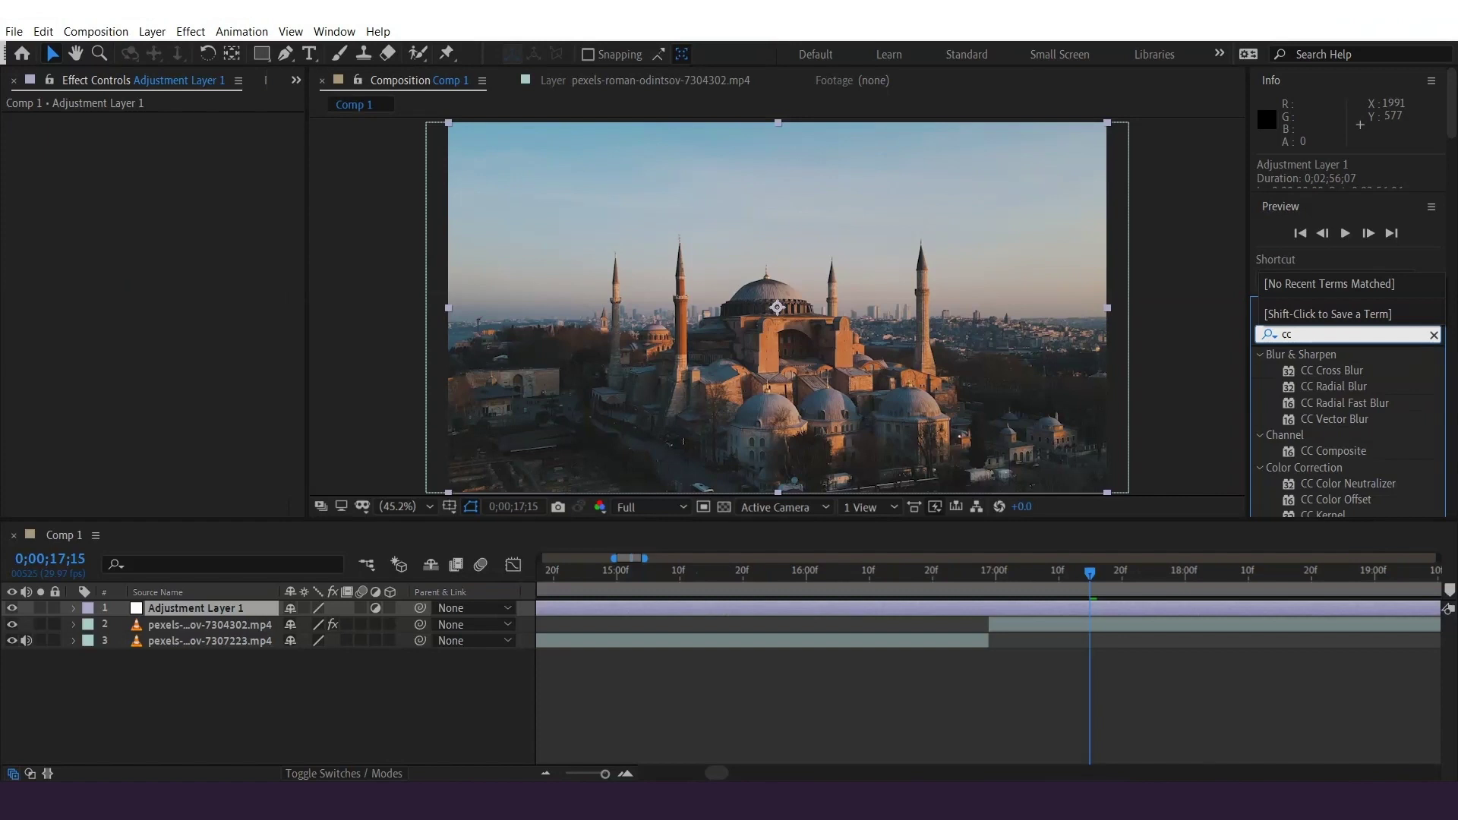
type(" force")
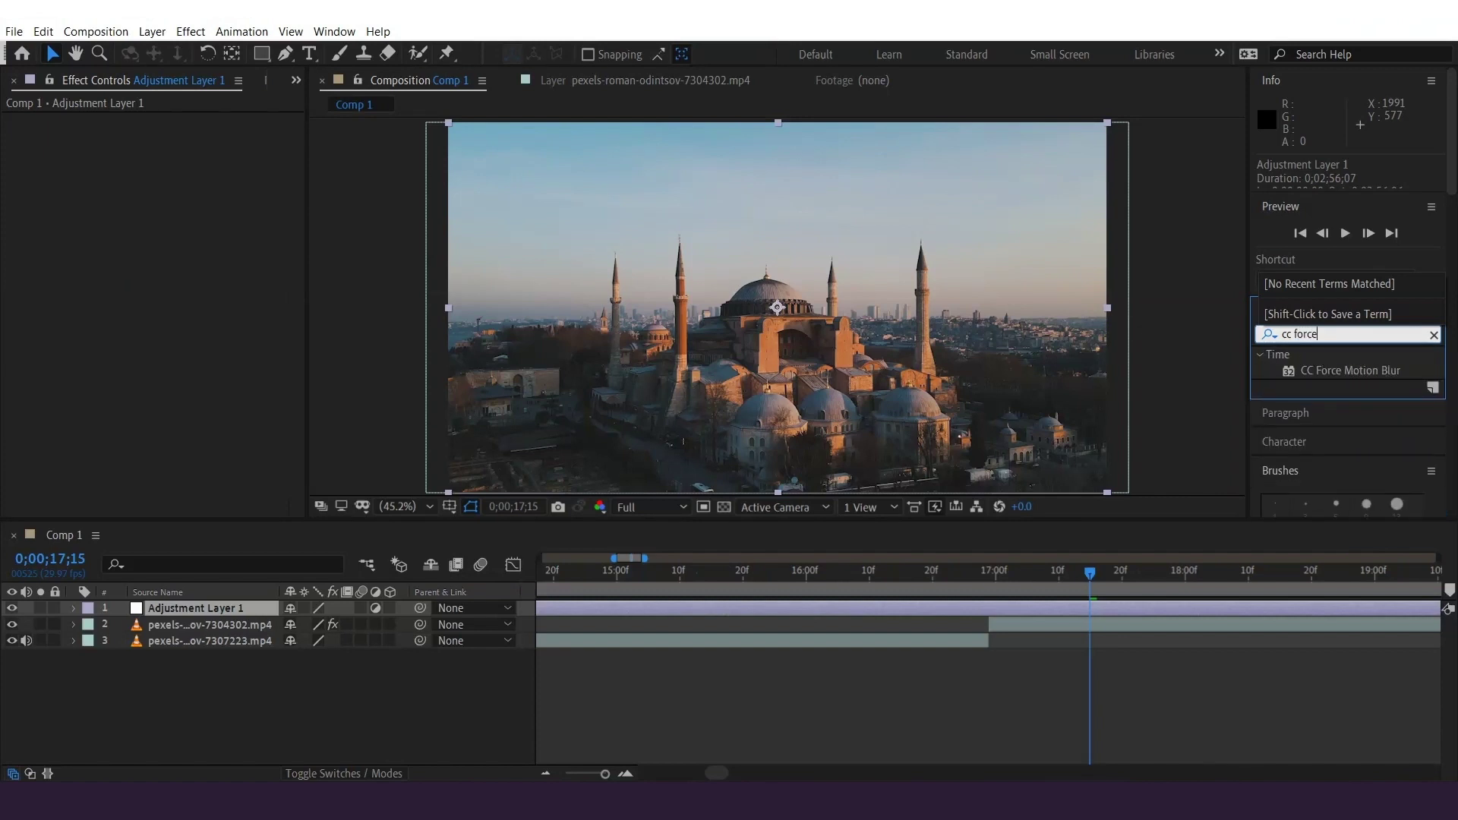
left_click_drag(1356, 370, 206, 616)
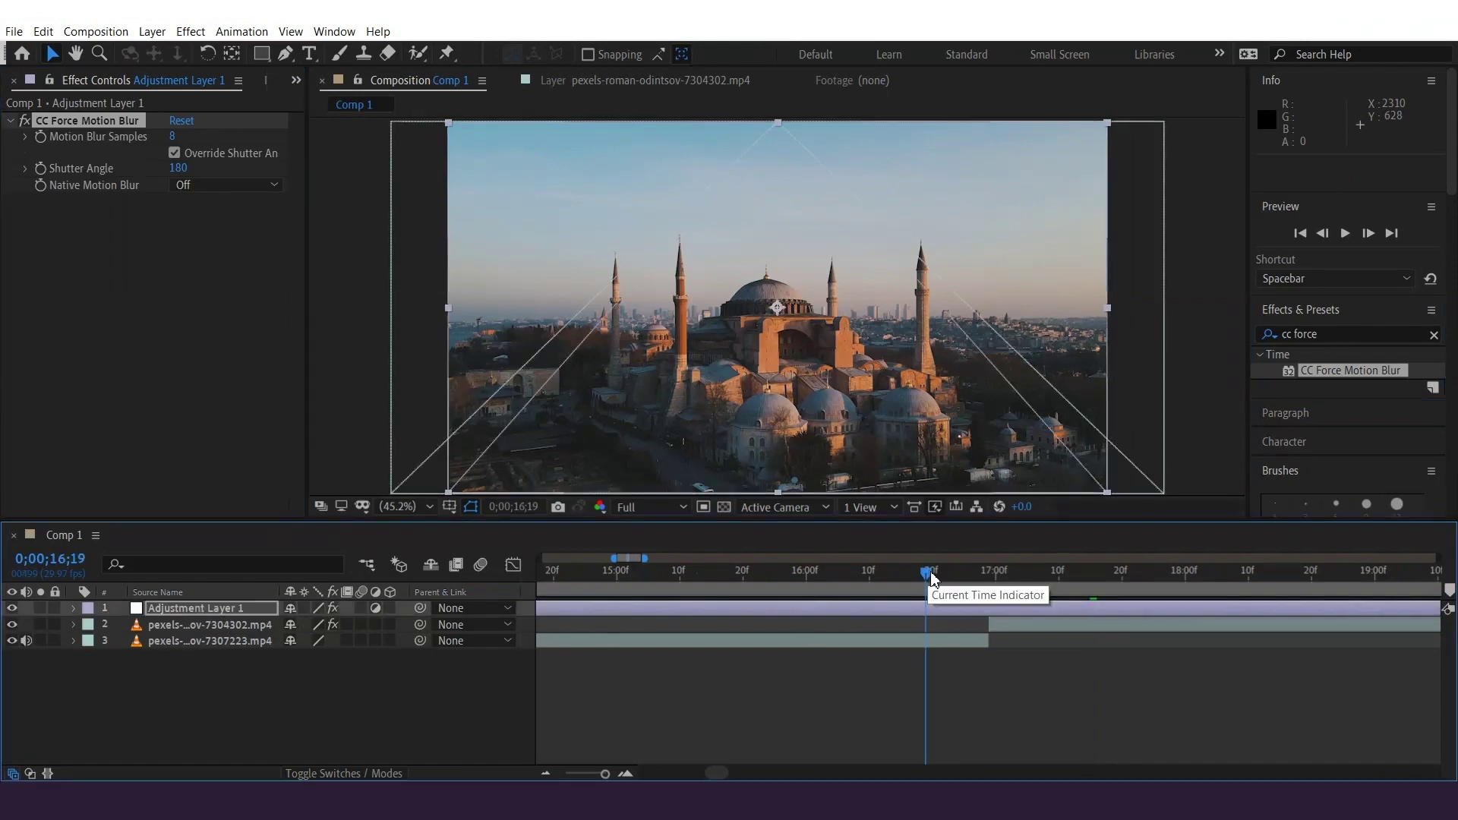
- Scrub to 0;00;16;19 and preview a short range around the cut from 0;00;16;02
left_click(926, 571)
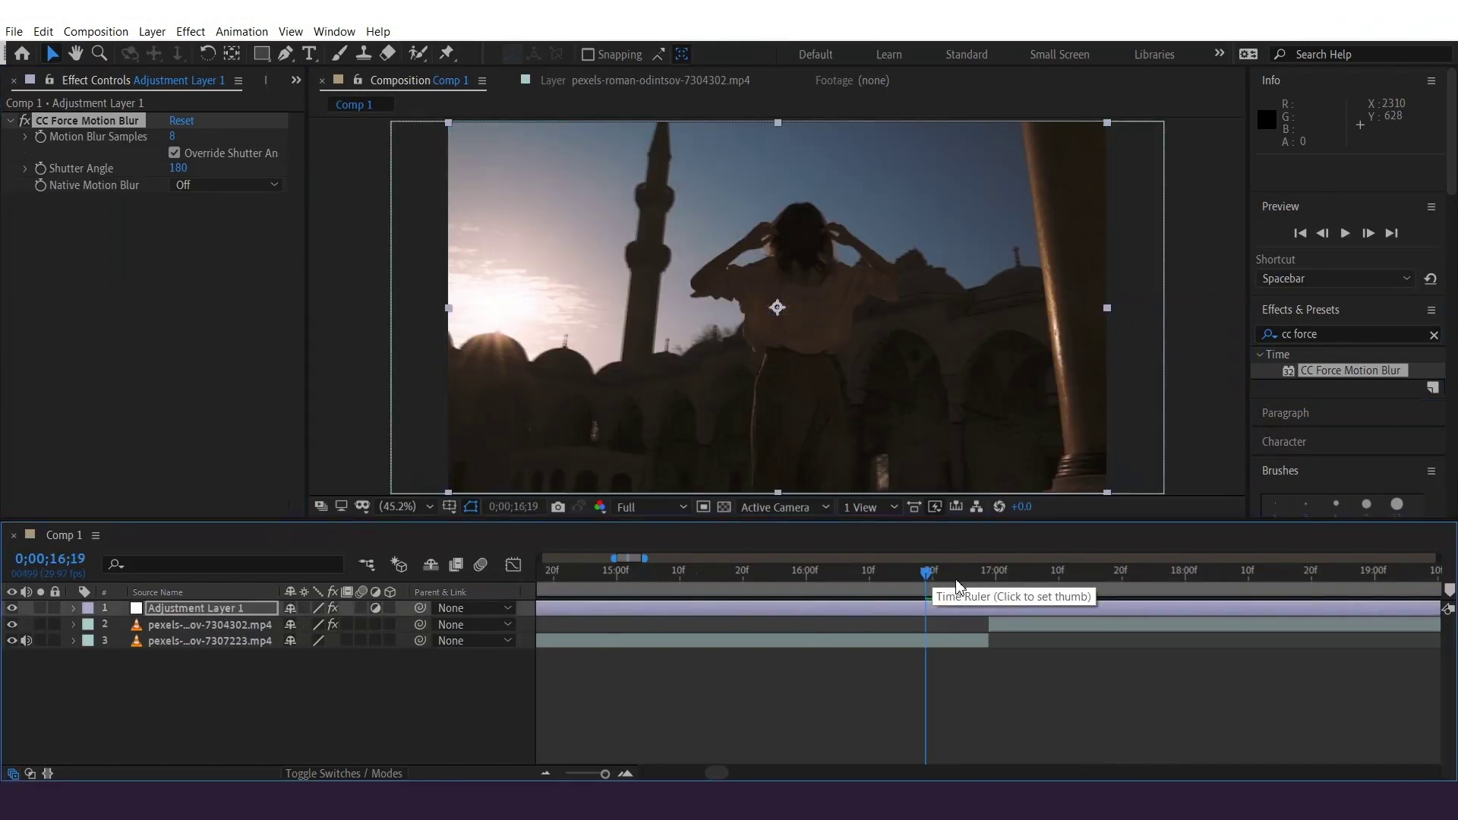
left_click(23, 126)
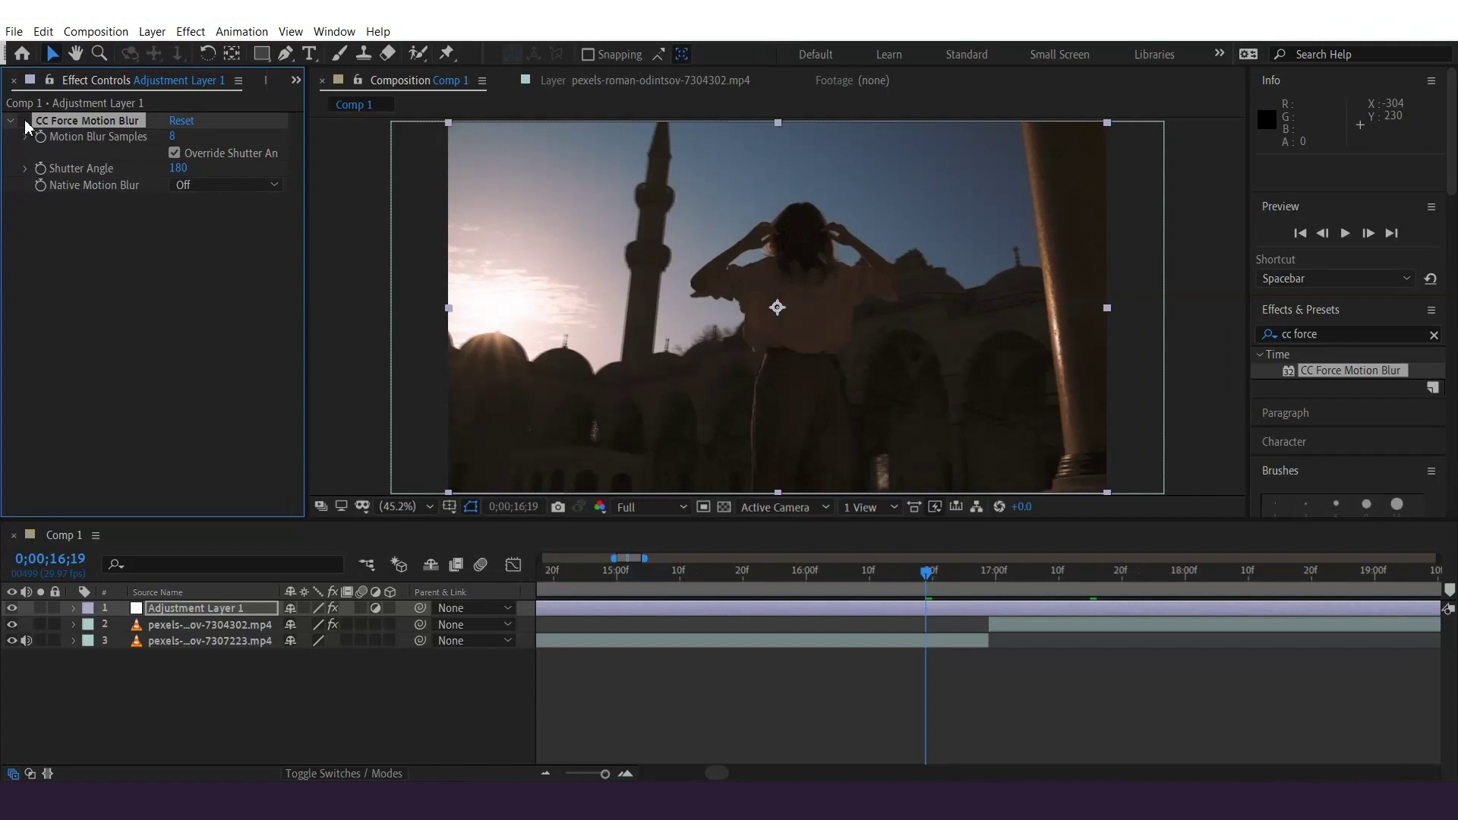
mouse_move(921, 577)
left_mouse_down()
mouse_move(950, 571)
mouse_move(901, 571)
left_mouse_up()
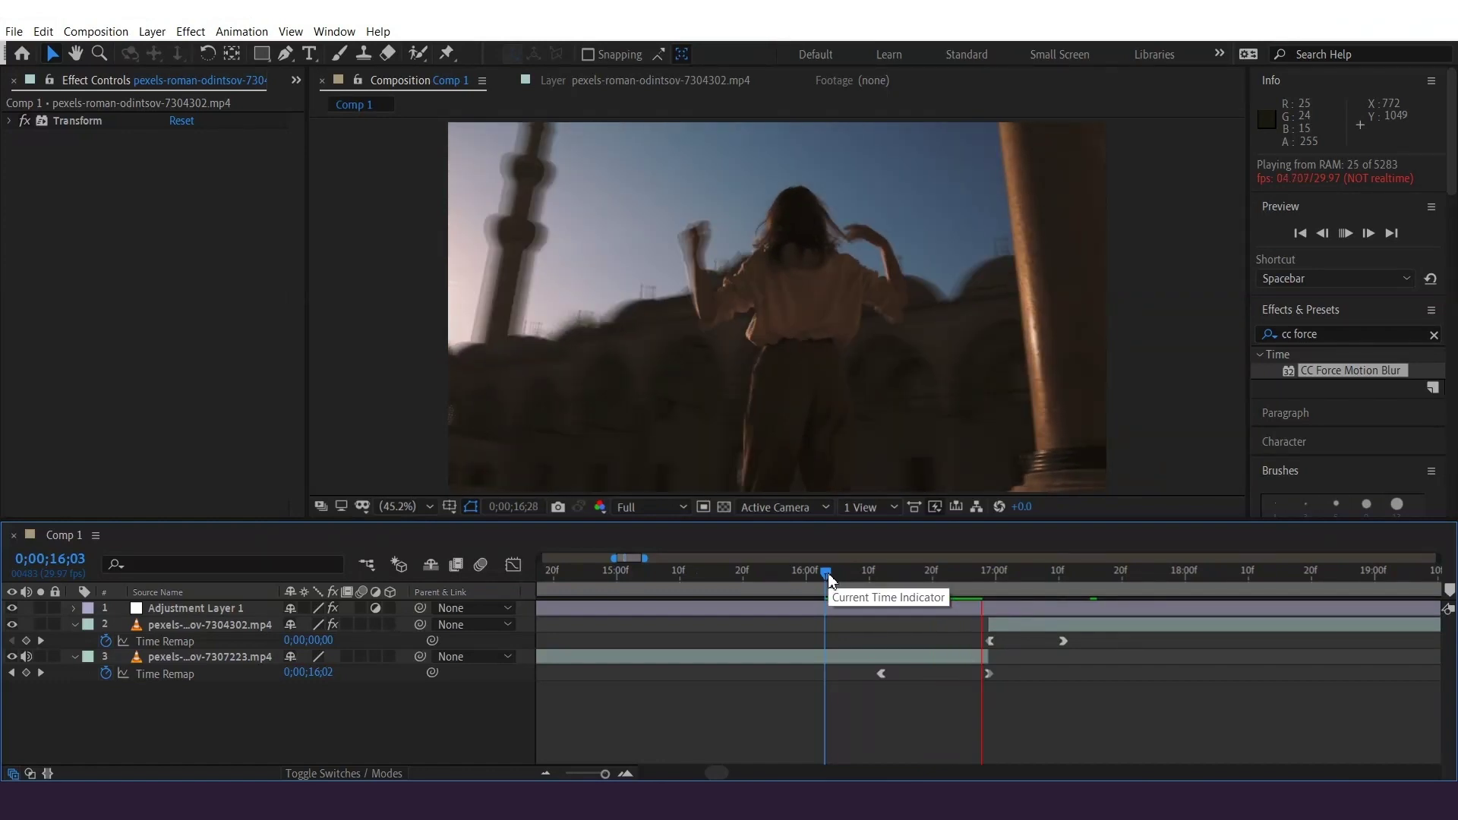
key("shift+space")
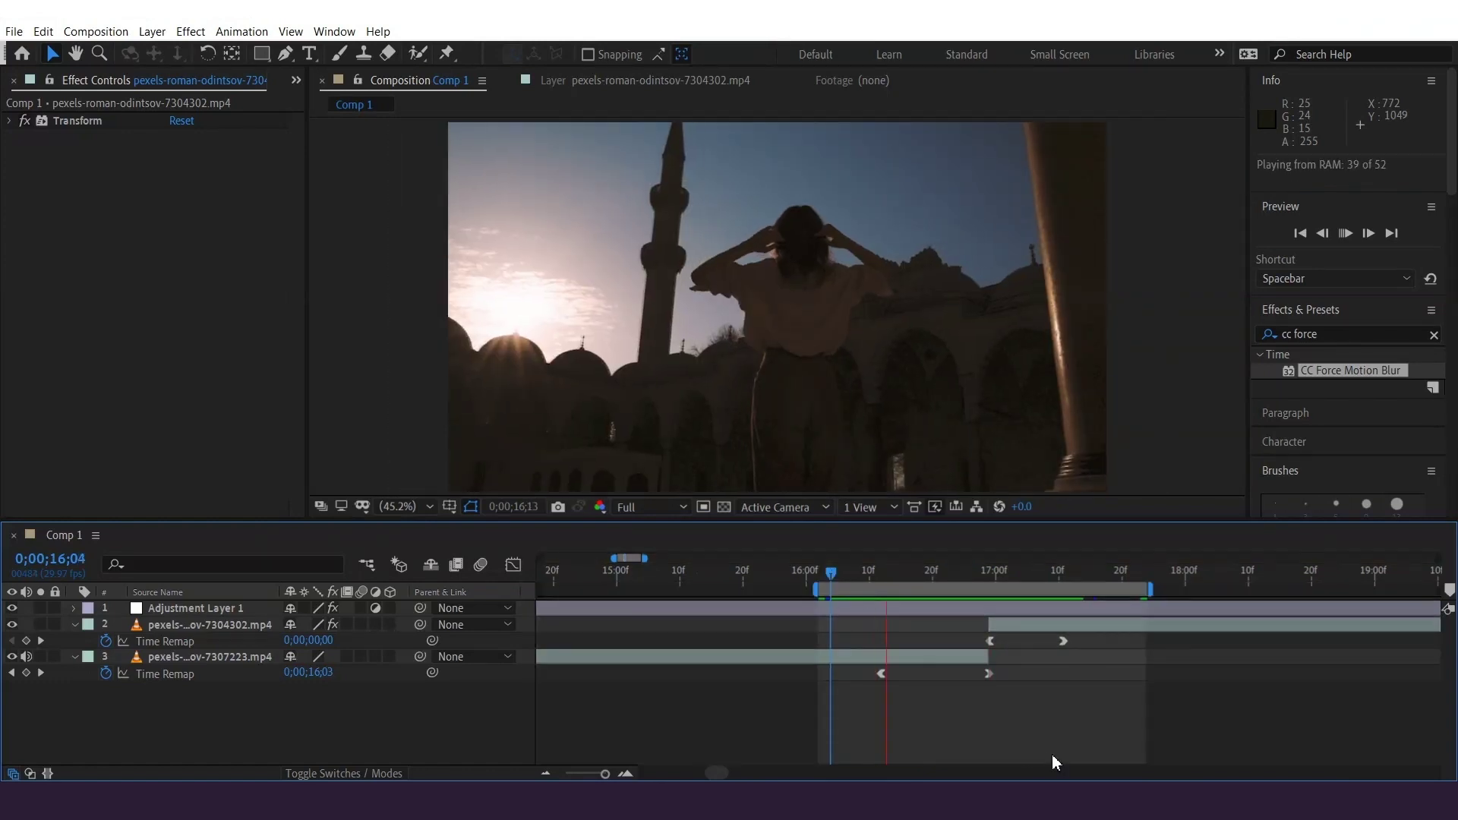
left_click_drag(856, 571, 819, 571)
key("space")
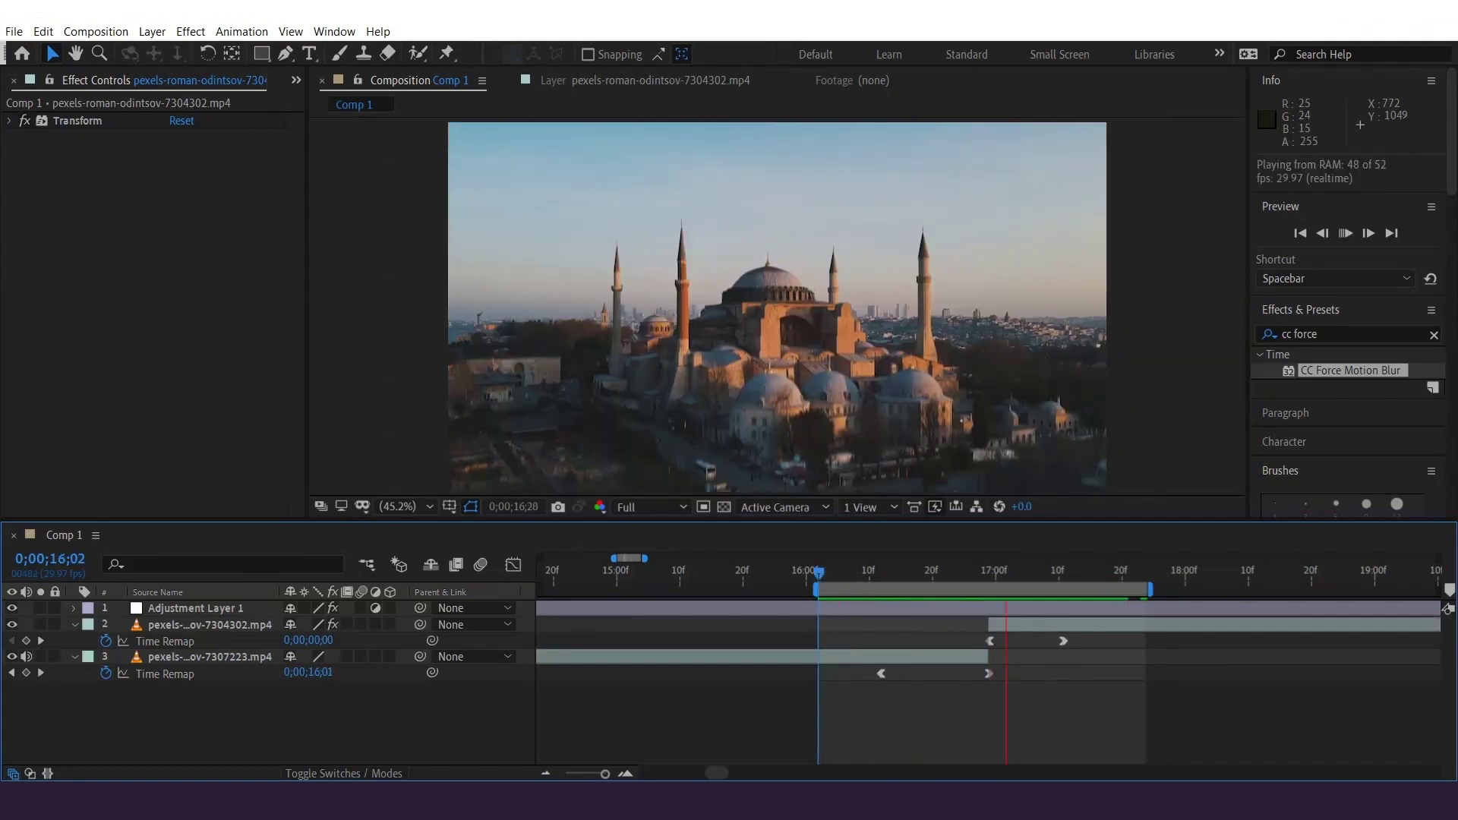